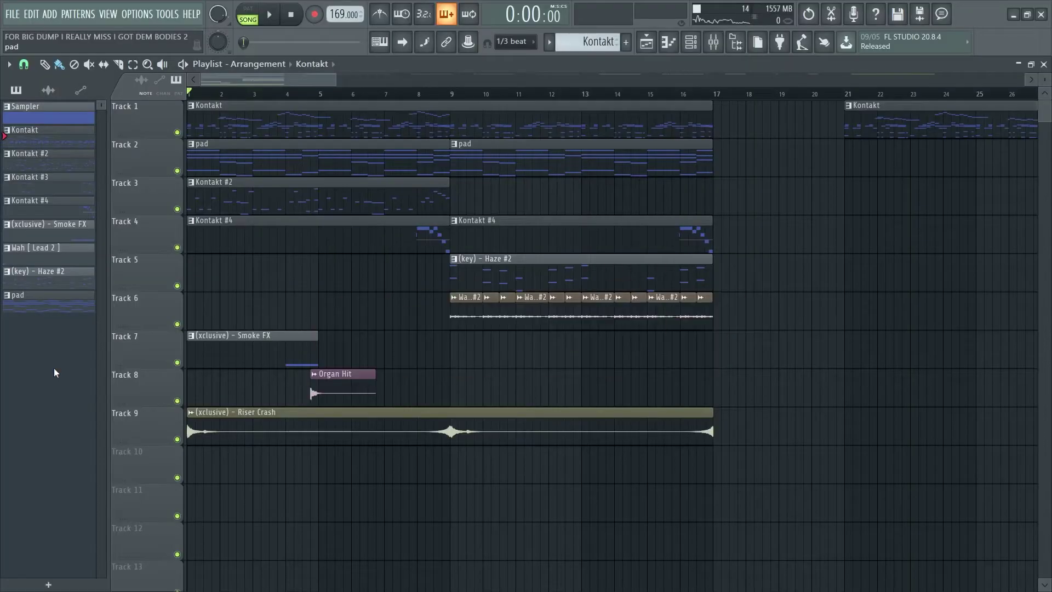
Step: Open the Kontakt pattern from Track 1 in the piano roll and look over its melody, chord and bass notes
key("space")
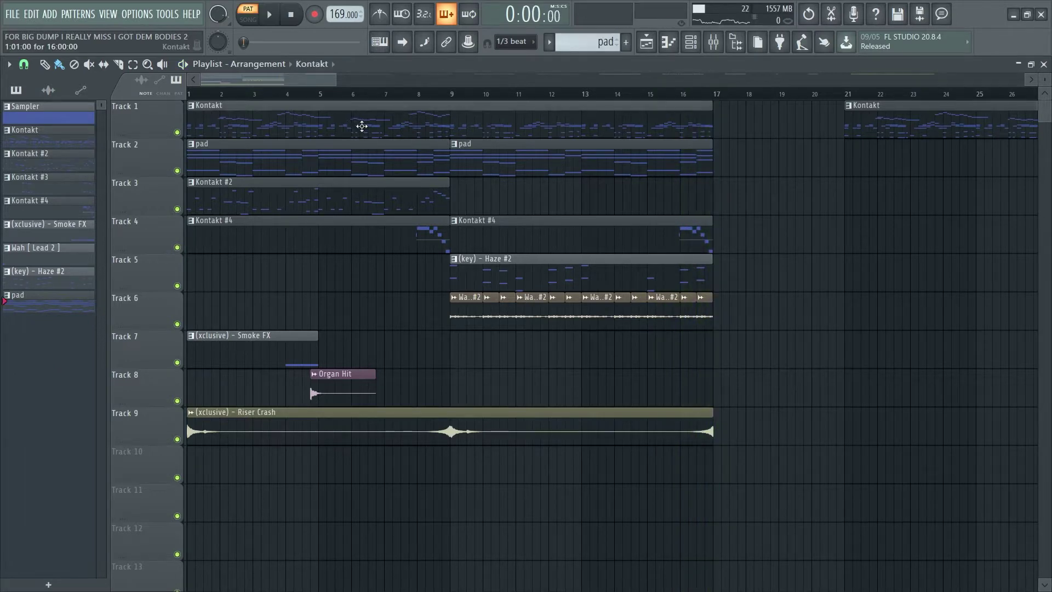
double_click(362, 126)
scroll(475, 263, "down", 4)
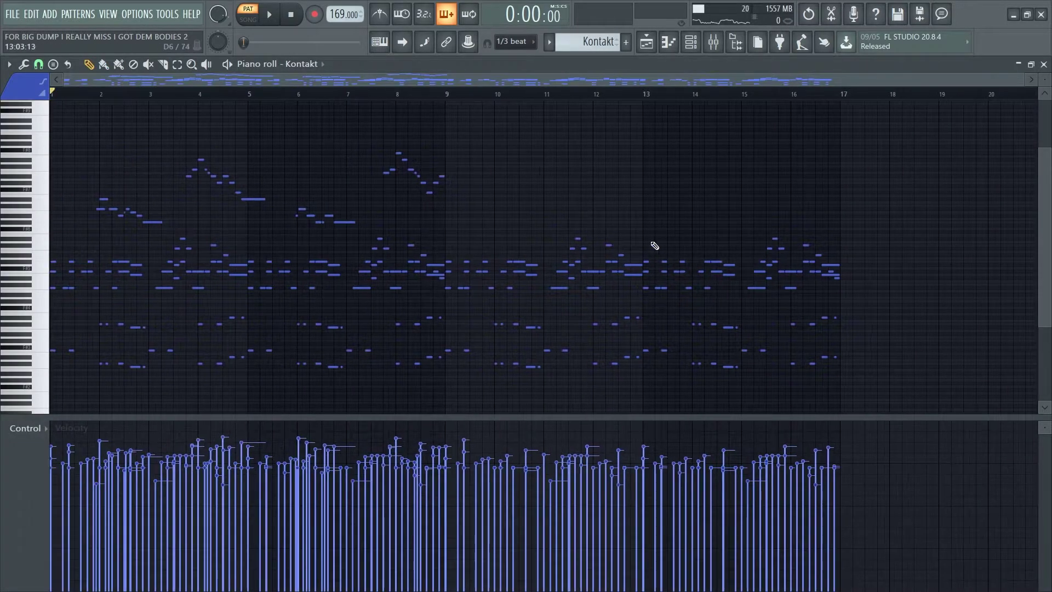
scroll(654, 242, "up", 3)
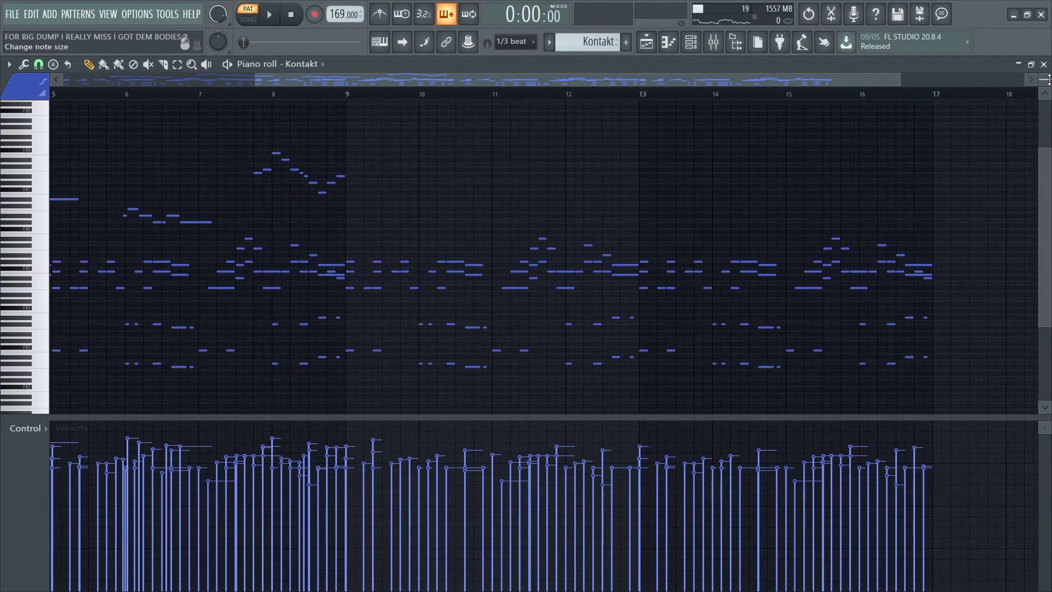
scroll(733, 267, "up", 5)
scroll(733, 267, "down", 3)
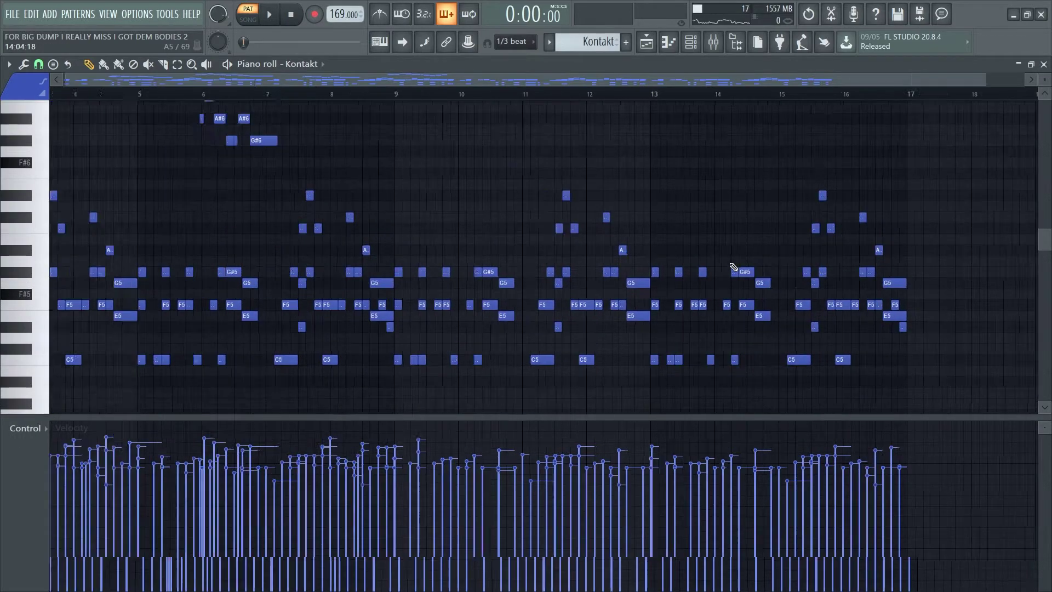
scroll(734, 266, "down", 3)
scroll(740, 234, "up", 4)
scroll(734, 233, "down", 4)
scroll(551, 198, "down", 7)
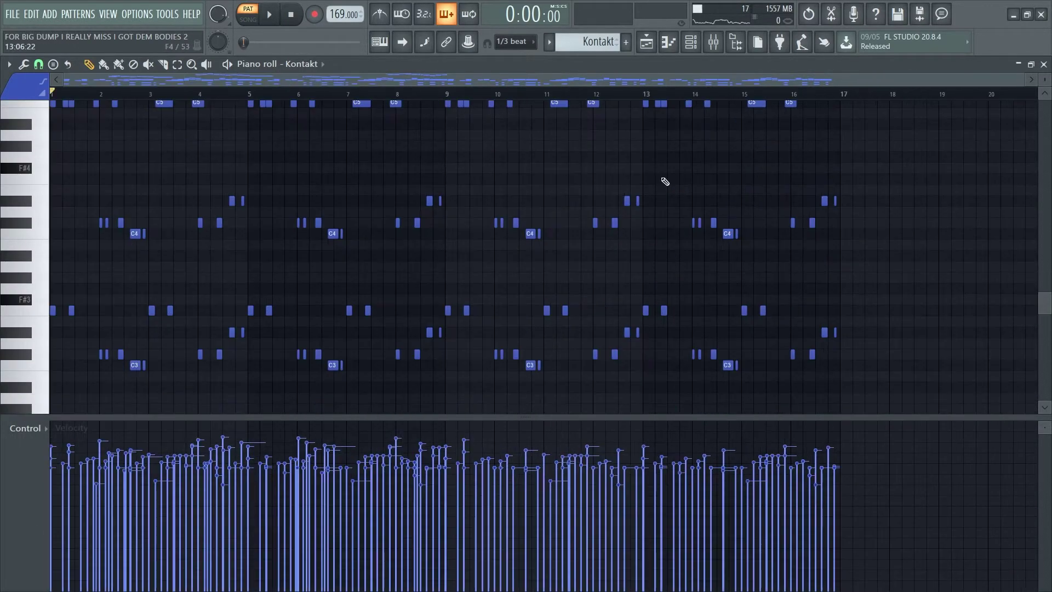
Step: Remove the chord and melody notes above the bass line from bar 9 to the end of the pattern
left_click_drag(920, 176, 834, 282)
scroll(794, 281, "up", 6)
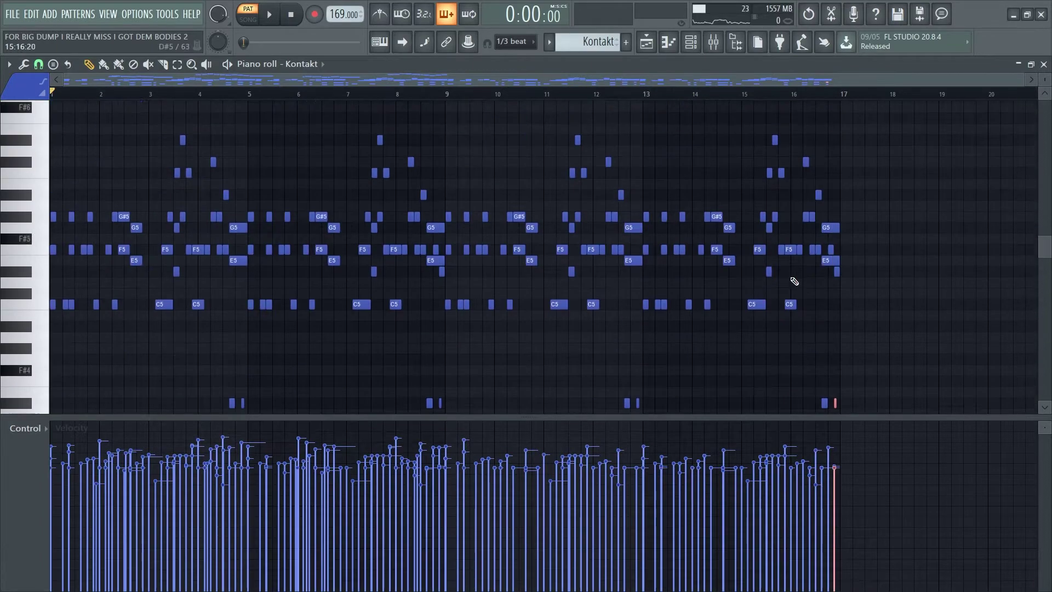
scroll(794, 281, "up", 1)
left_click_drag(875, 146, 457, 390)
scroll(458, 390, "down", 8)
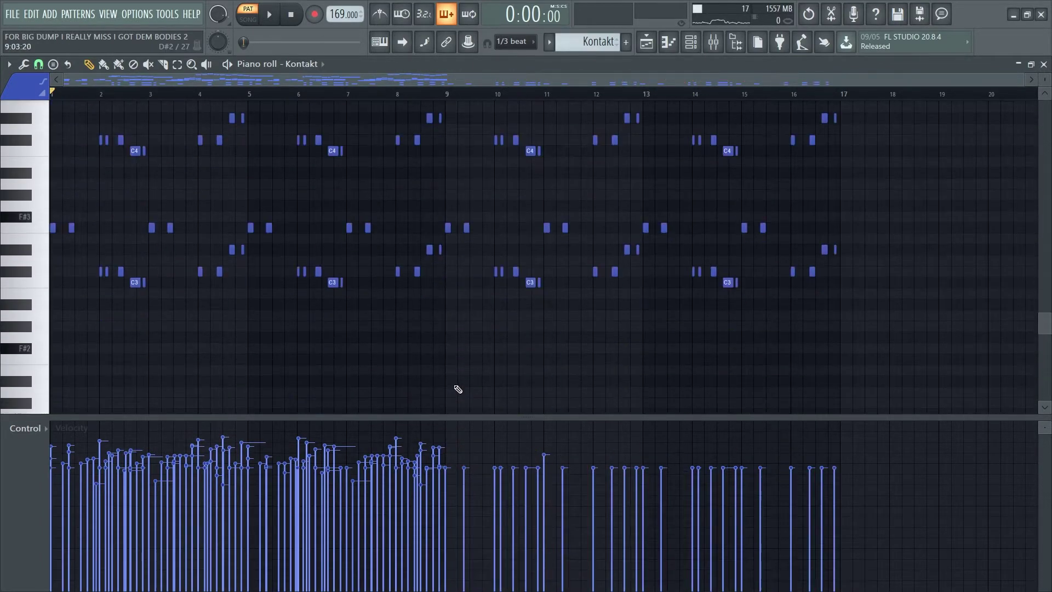
Step: Set the playhead to bar 9 and play the bass notes on their own
scroll(459, 389, "up", 2, "ctrl")
left_click(443, 91)
key("space")
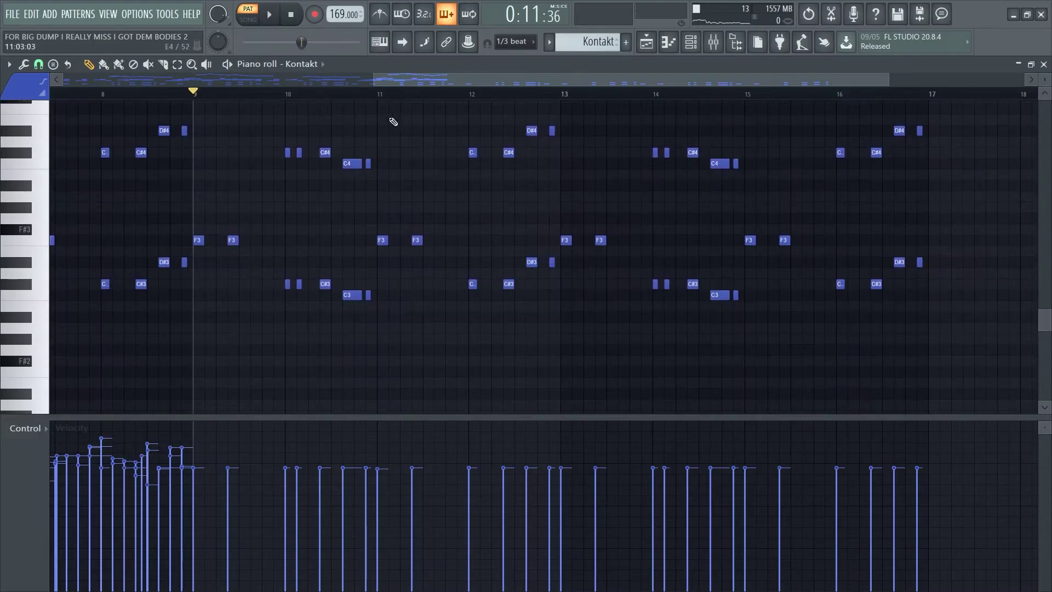
Step: Restore the removed chord and melody notes from bar 9 onward
left_click_drag(942, 114, 653, 343)
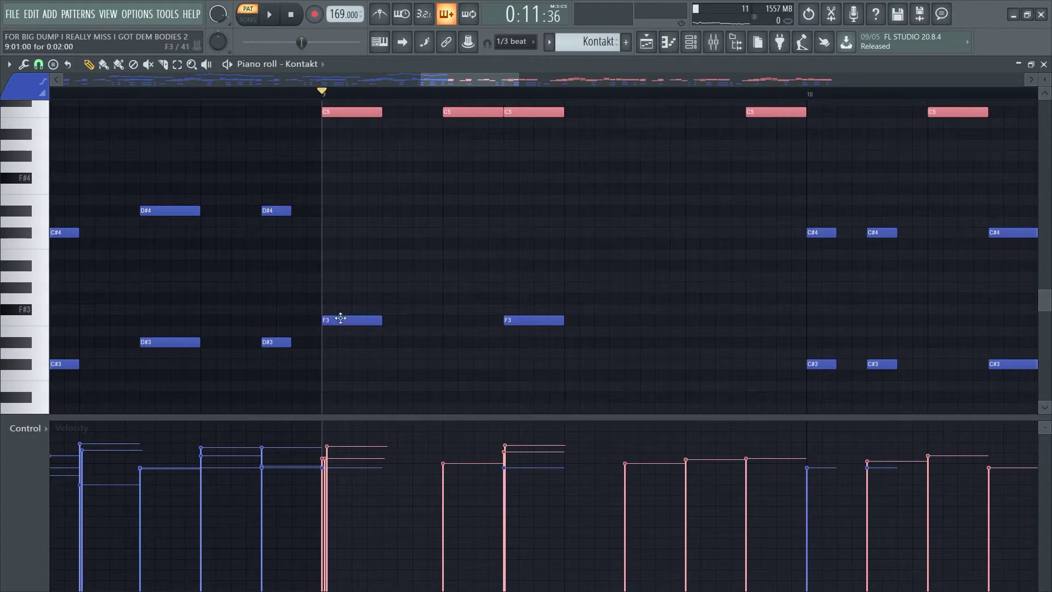
scroll(340, 318, "up", 6)
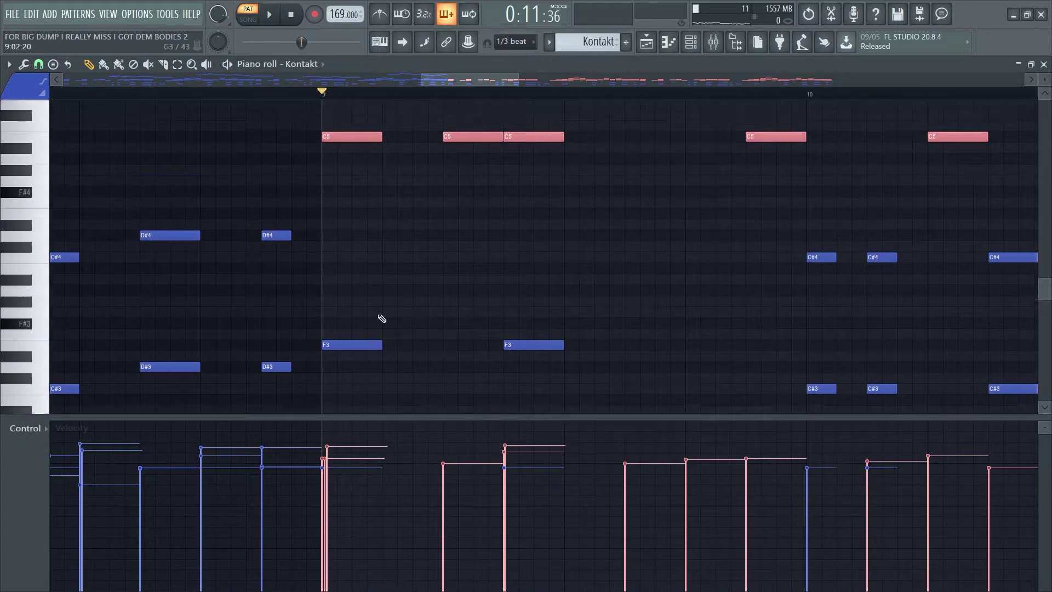
scroll(337, 263, "up", 1)
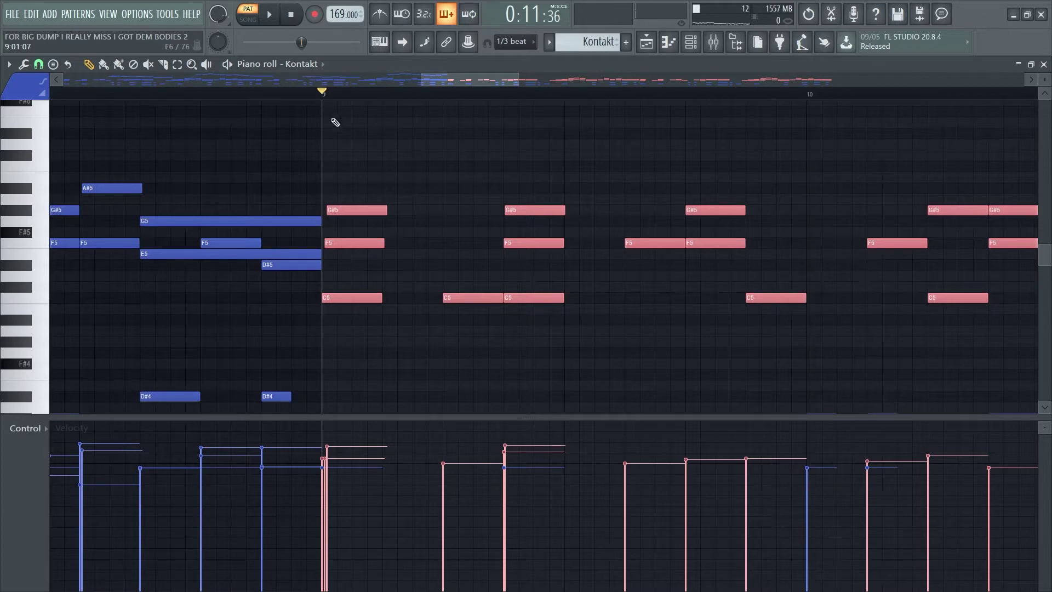
Step: Deselect the notes and play the chord rhythm from bar 9 a couple of times
key("space")
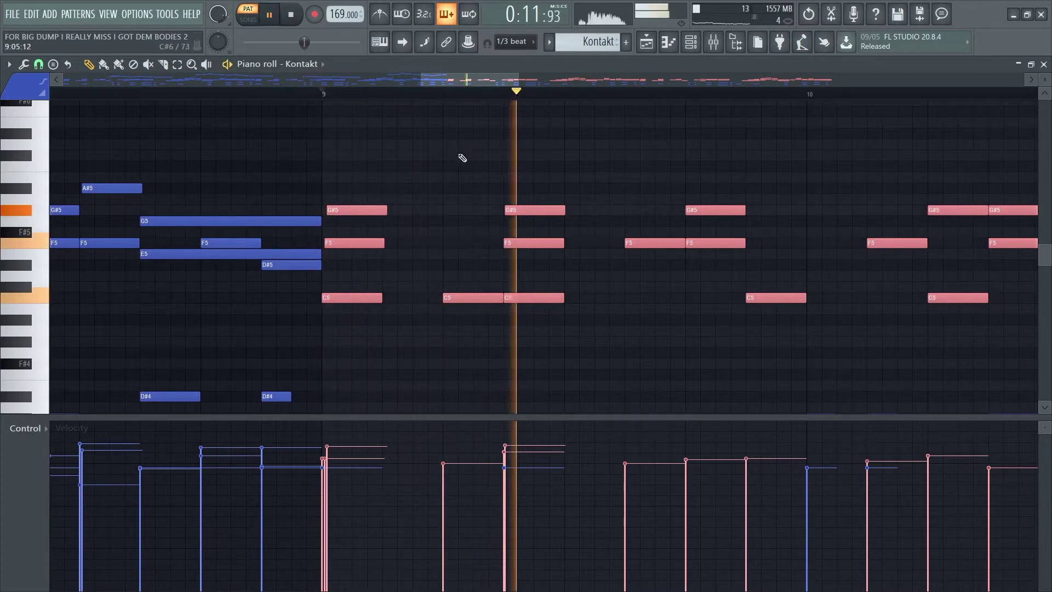
key("space")
left_click_drag(458, 276, 458, 286)
scroll(456, 262, "down", 3)
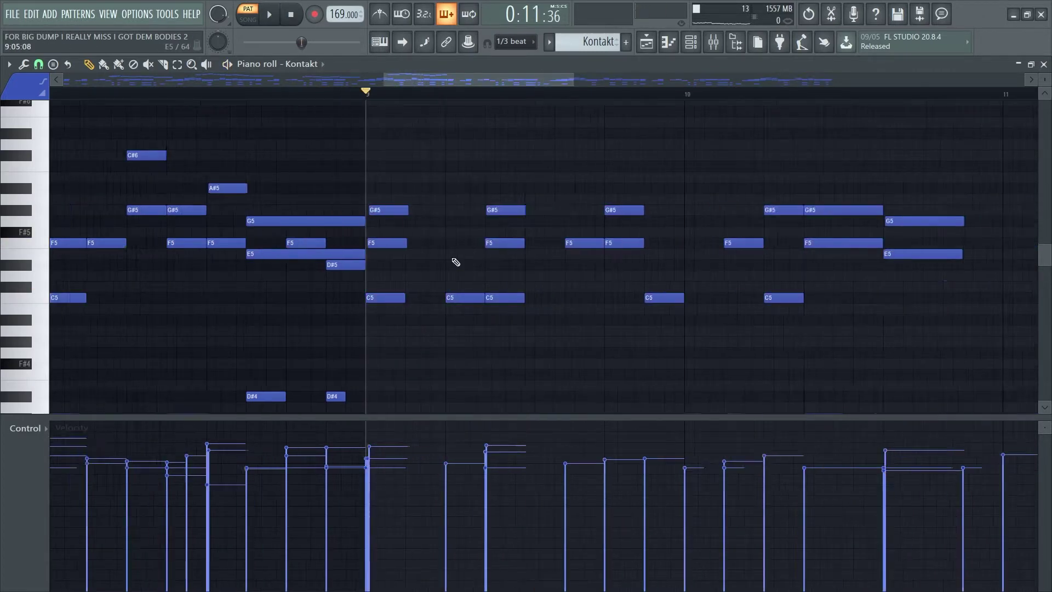
scroll(533, 205, "up", 2)
scroll(533, 204, "down", 3)
key("space")
scroll(532, 204, "down", 2)
scroll(533, 204, "down", 1)
scroll(535, 203, "up", 1)
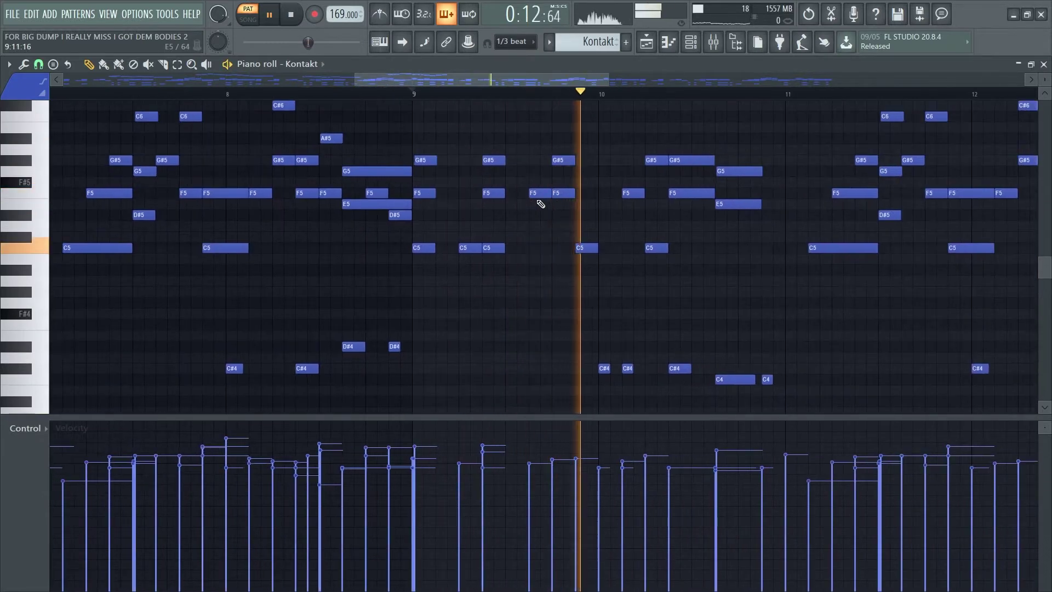
key("space")
Step: Try shifting the last C5 note of bar 9 earlier to line up with the preceding F5 and G#5 notes, and play it
scroll(454, 269, "up", 2)
left_click_drag(483, 231, 476, 274)
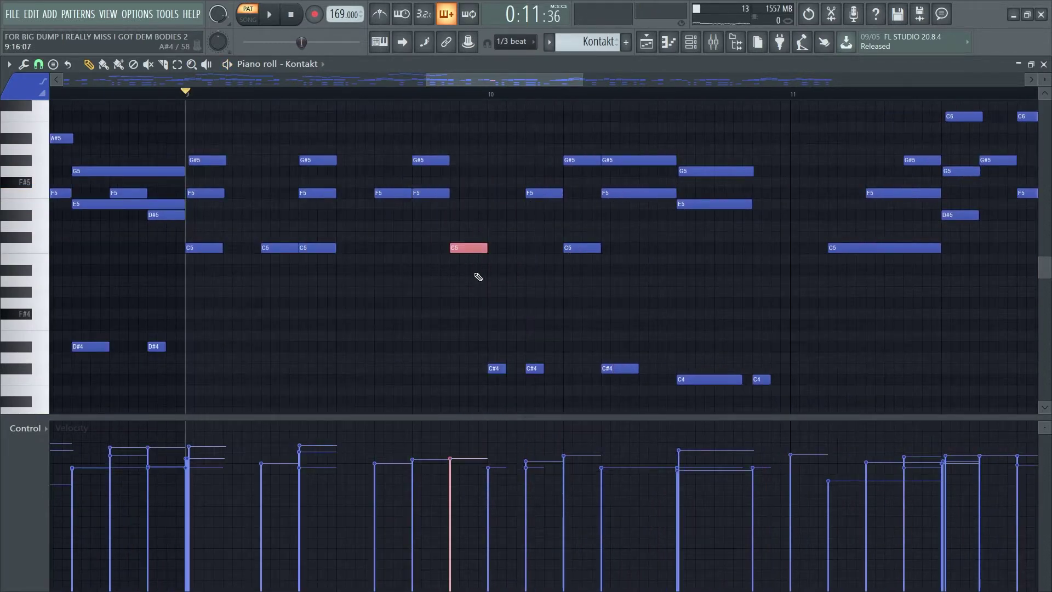
key("shift+Left")
key("shift+Left")
key("shift+Left")
key("shift+Left")
key("space")
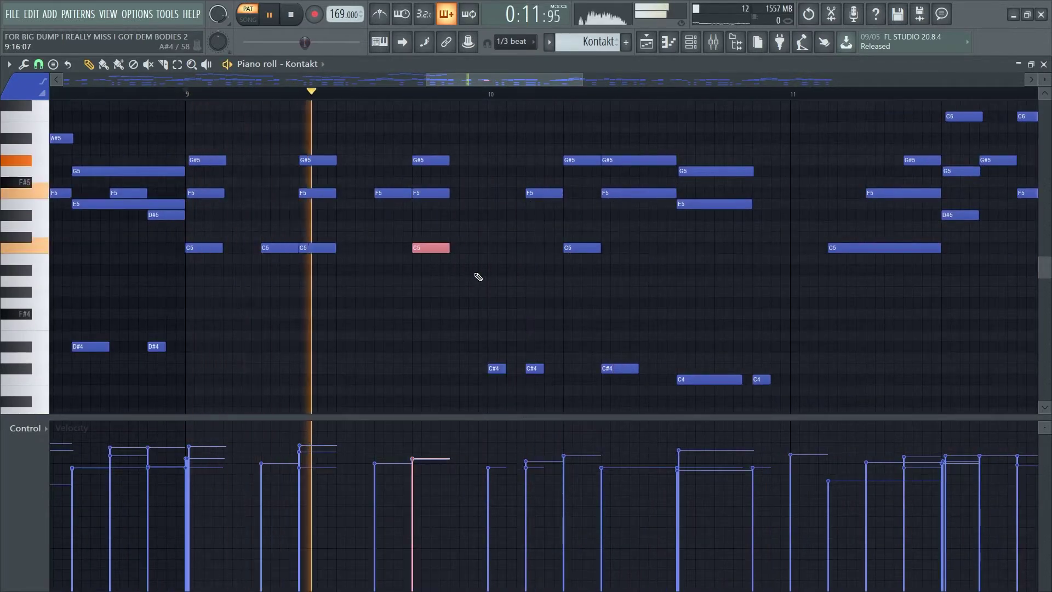
key("space")
Step: Shift the C5 note right to end exactly at bar 10 and play the passage from bar 9
key("shift+Right")
key("shift+Right")
key("shift+Right")
key("shift+Right")
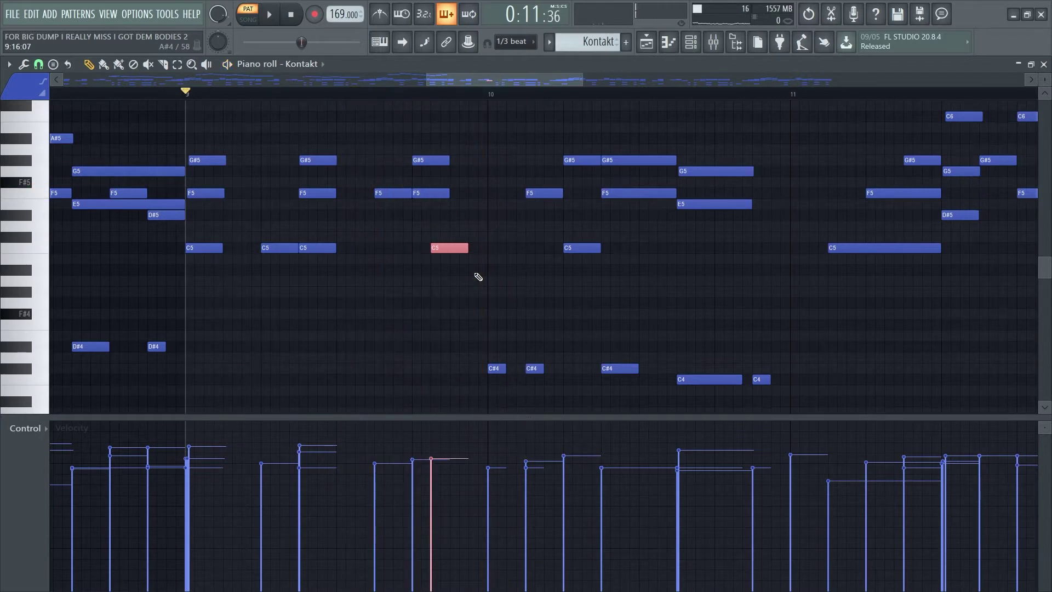
key("space")
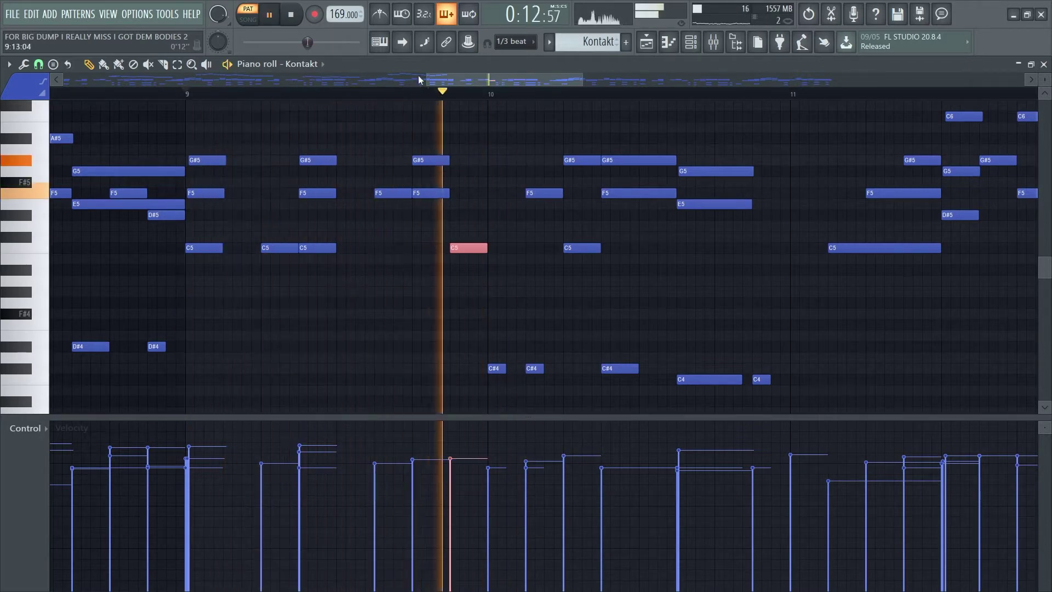
Step: Try lowering the long F5 and the following E5 note in bar 10 by two semitones
left_click_drag(459, 78, 466, 78)
left_click_drag(540, 133, 606, 234)
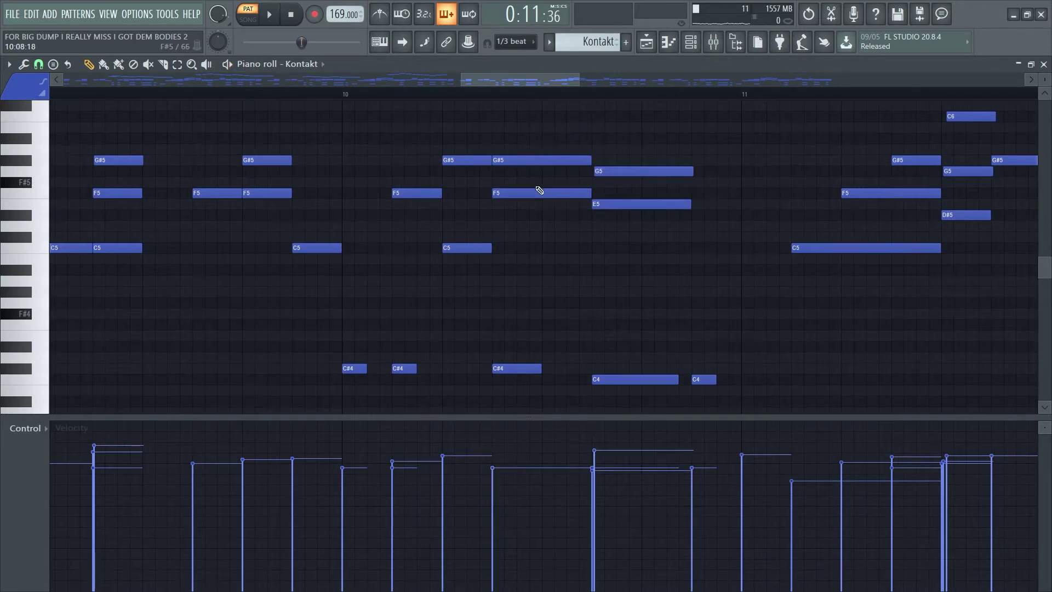
key("shift+Down")
key("shift+Down")
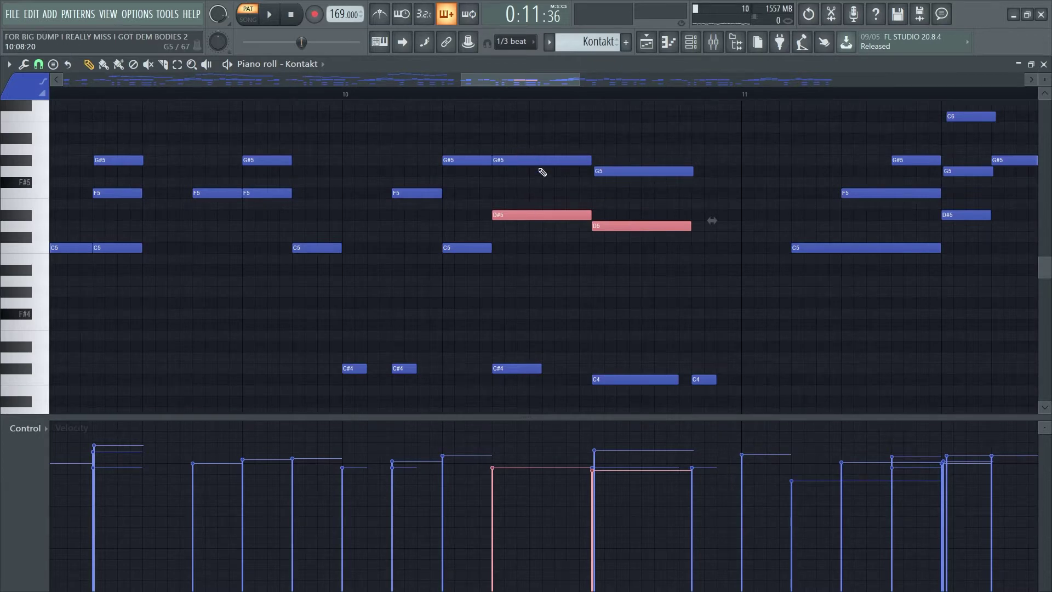
Step: Raise the two lowered notes in bar 10 back to F5 and E5 and play the passage
key("shift+Up")
key("shift+Up")
scroll(542, 172, "down", 4)
scroll(560, 164, "up", 3)
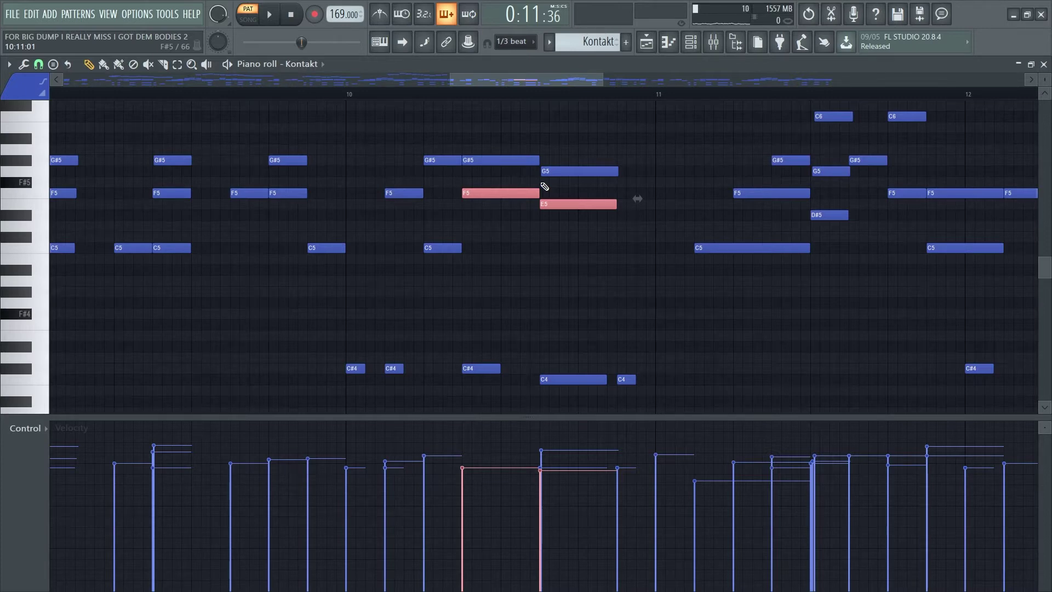
key("space")
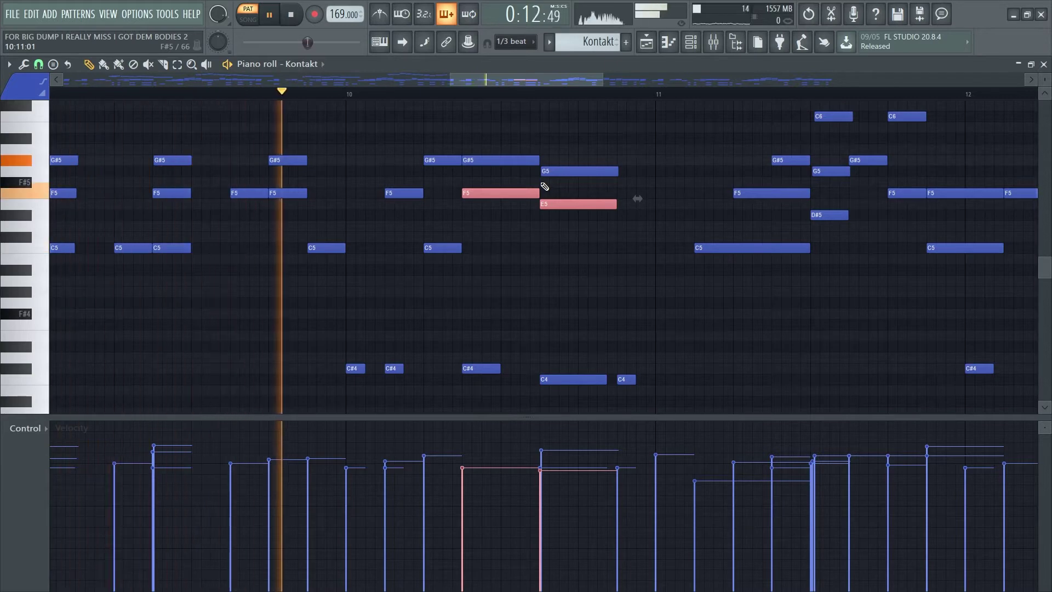
key("space")
Step: Undo the accidentally added note in the piano roll
left_click_drag(497, 289, 688, 157)
scroll(689, 158, "down", 2)
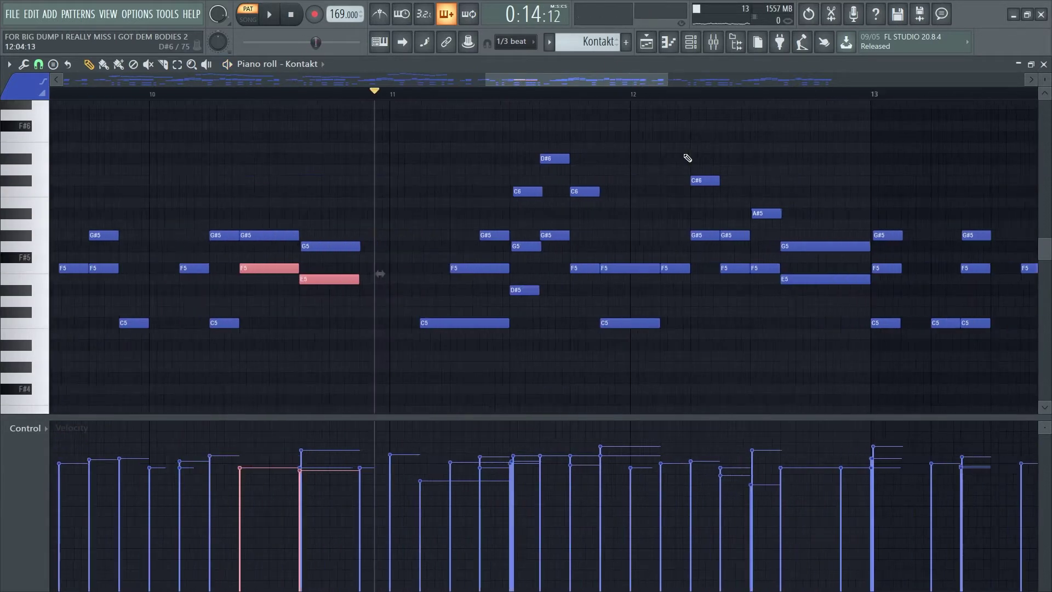
scroll(685, 159, "up", 1)
scroll(601, 209, "up", 1)
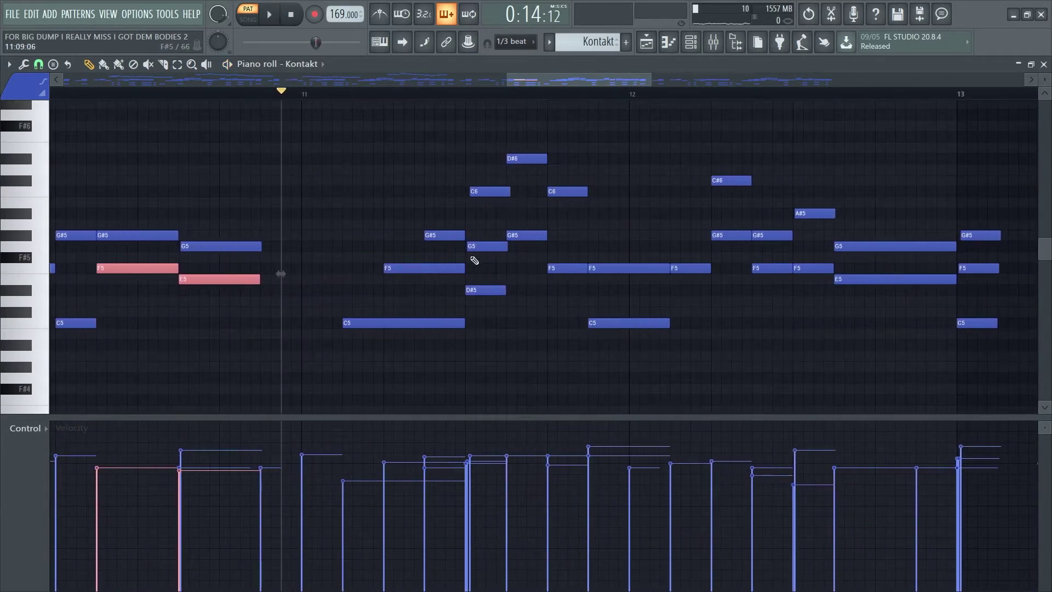
scroll(475, 260, "down", 4)
key("ctrl+z")
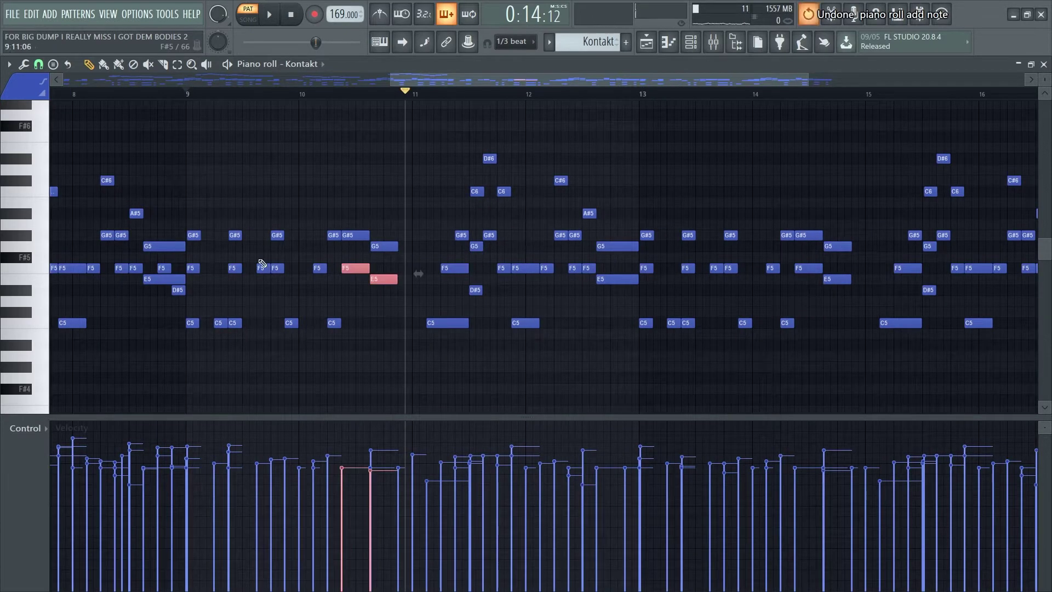
Step: Examine the three-note chord at bar 9 and the staggered C5, F5 and G#5 notes in bar 11, playing briefly
left_click_drag(202, 212, 190, 351)
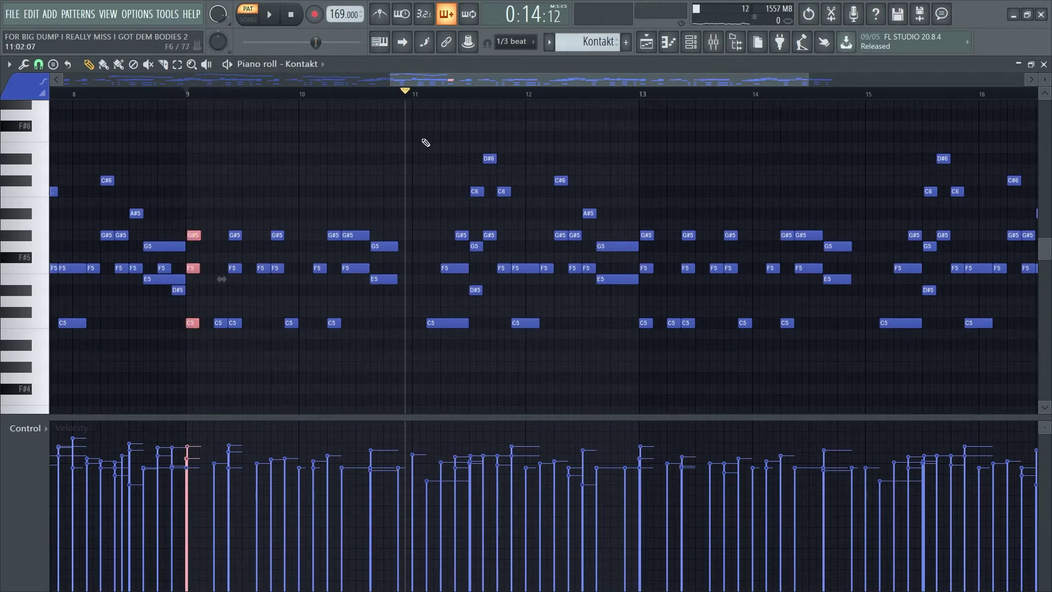
scroll(438, 126, "up", 3)
left_click_drag(423, 359, 506, 233)
key("space")
key("space")
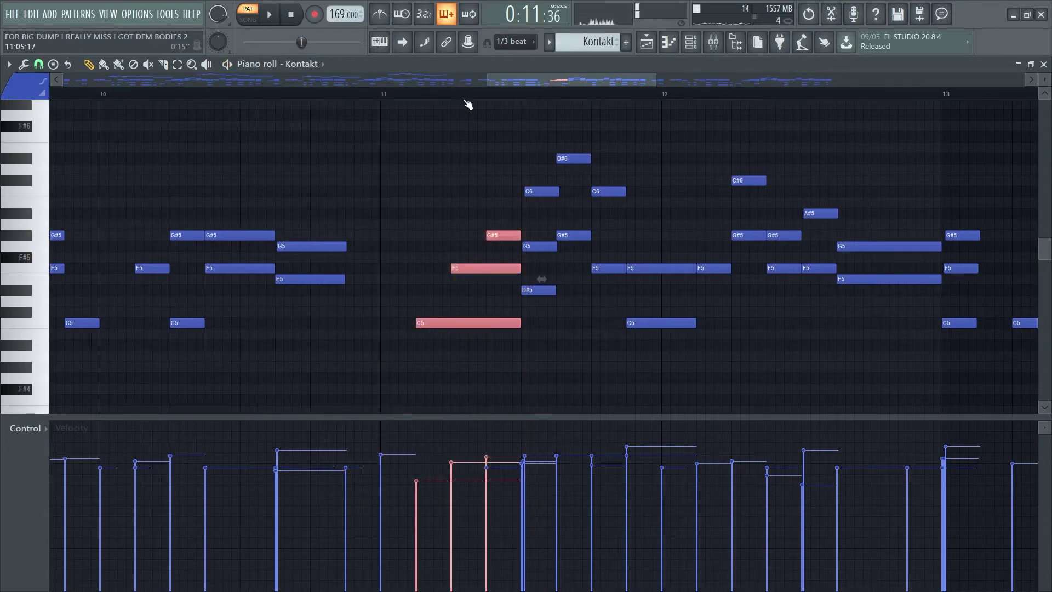
Step: Try the D#5, G5 and C6 chord in bar 11 three semitones lower and return it to its original pitch
left_click_drag(552, 164, 543, 330)
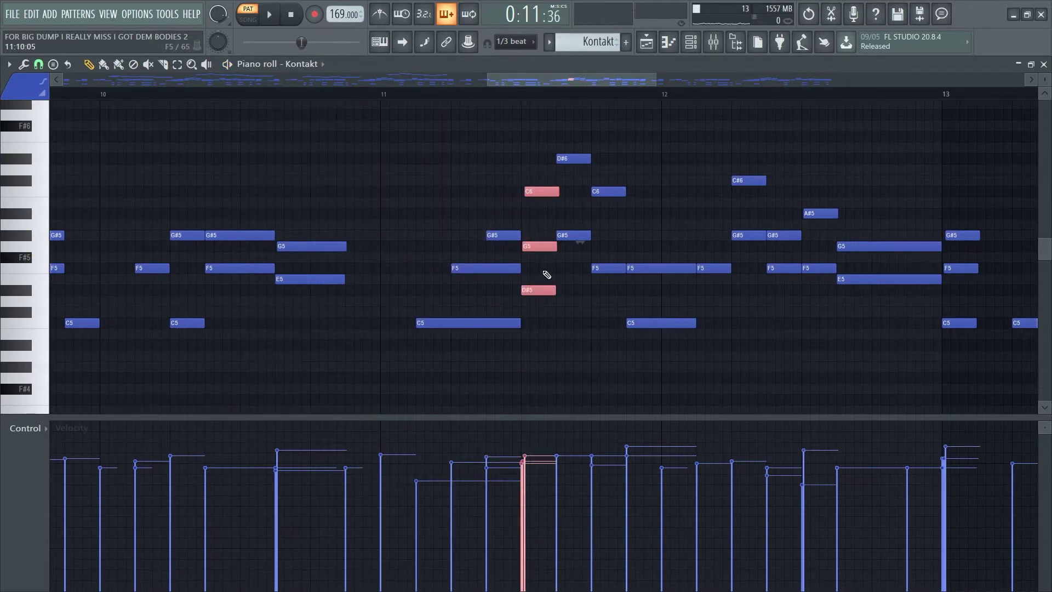
key("Down")
key("Down")
key("Down")
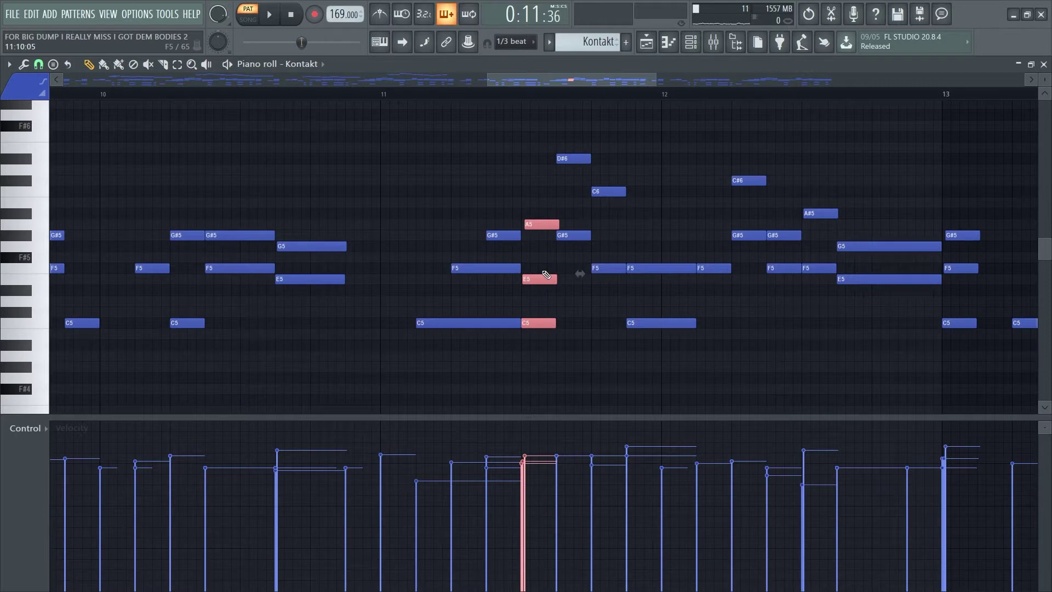
key("Up")
key("Up")
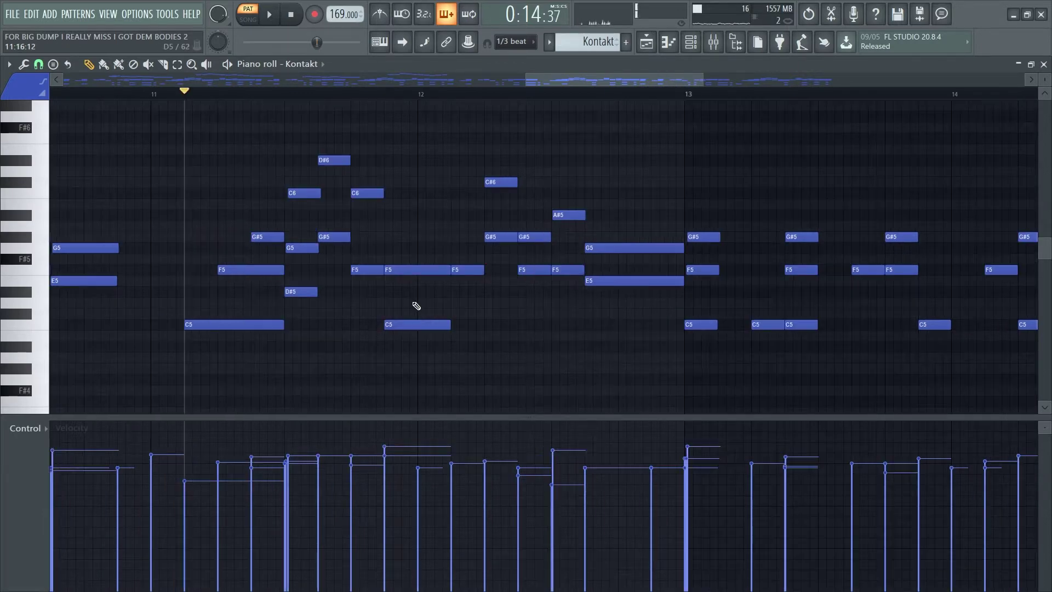
Step: Select individual notes from the end of bar 11 through bar 12 one after another to examine how the chords are layered
left_click_drag(414, 303, 526, 260)
left_click(522, 270)
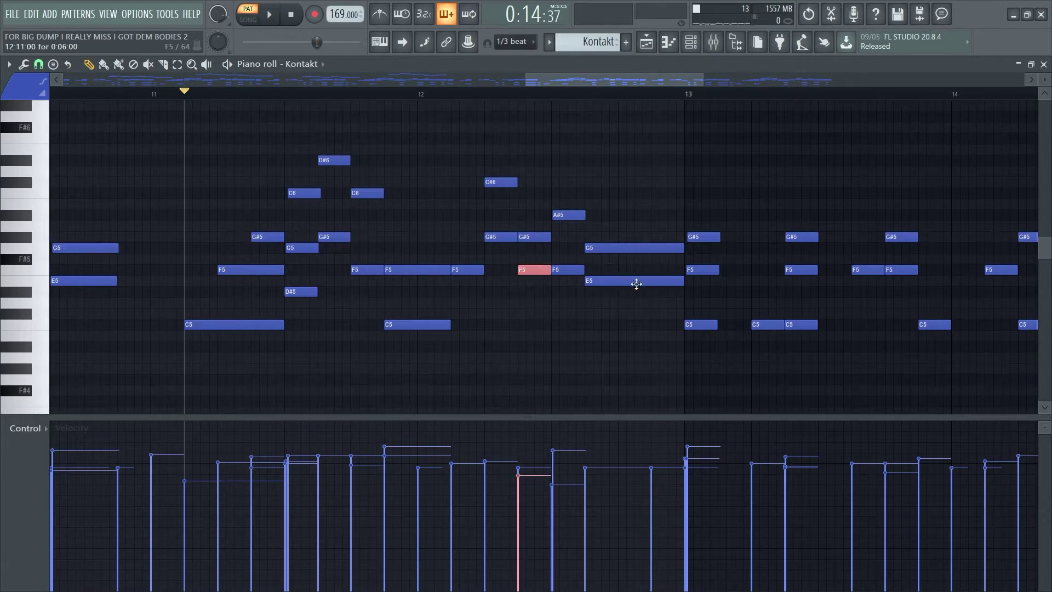
left_click(617, 280)
key("alt+Left")
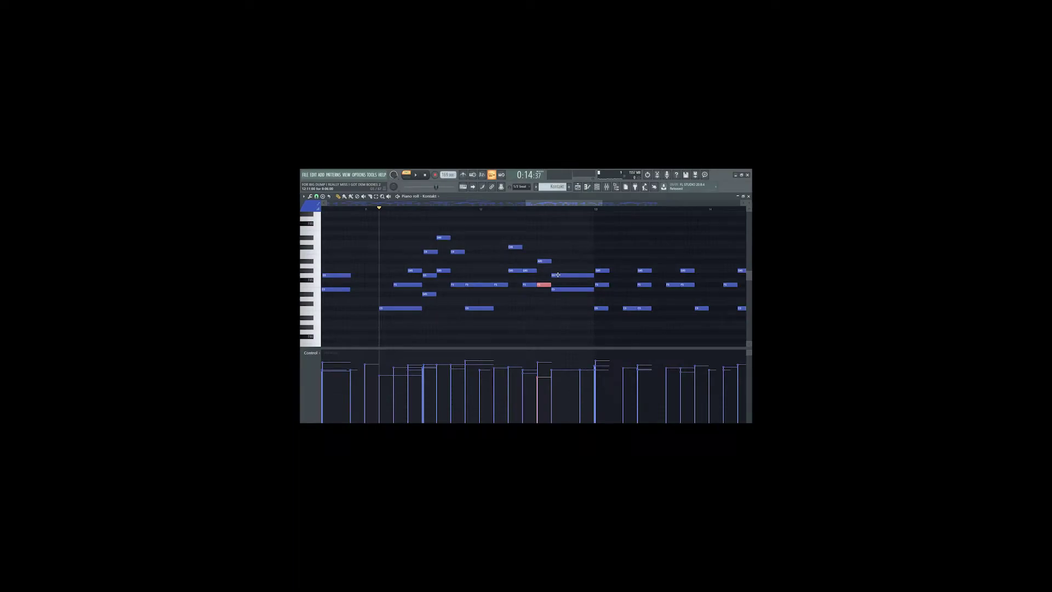
left_click(565, 289)
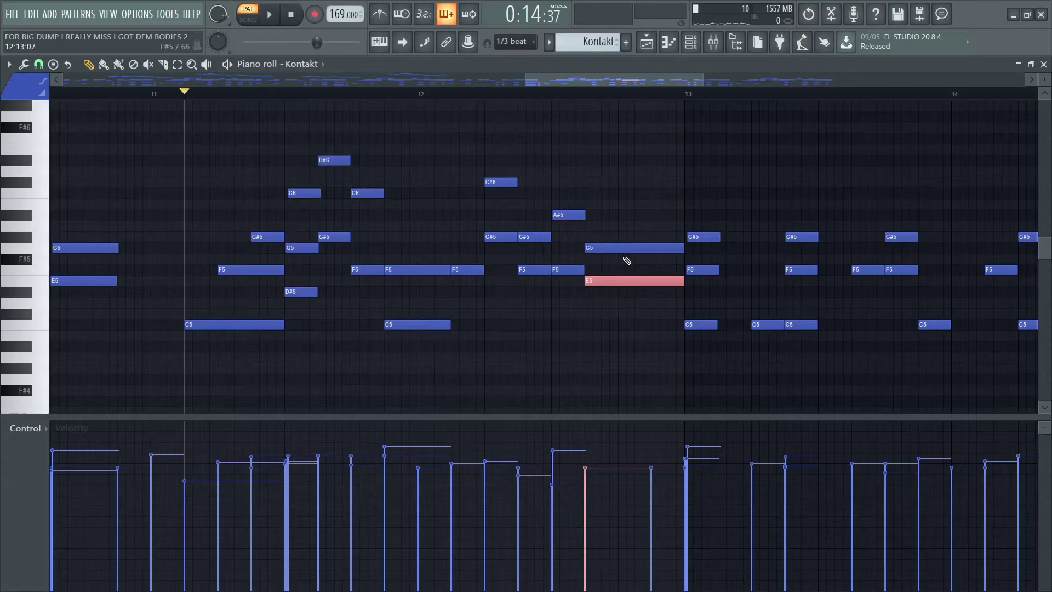
left_click(567, 269)
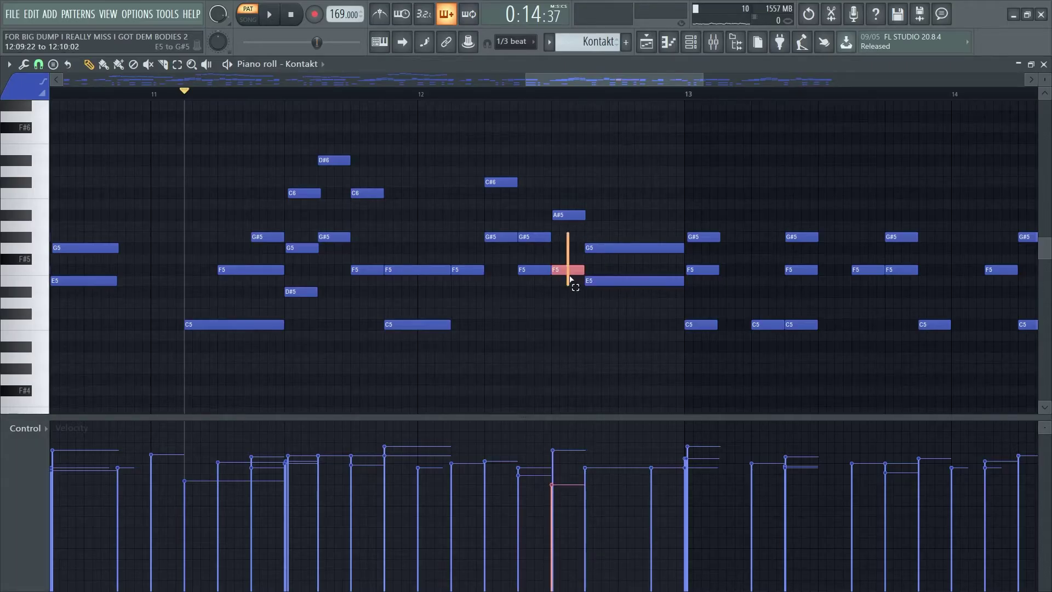
left_click(502, 237)
left_click(417, 325)
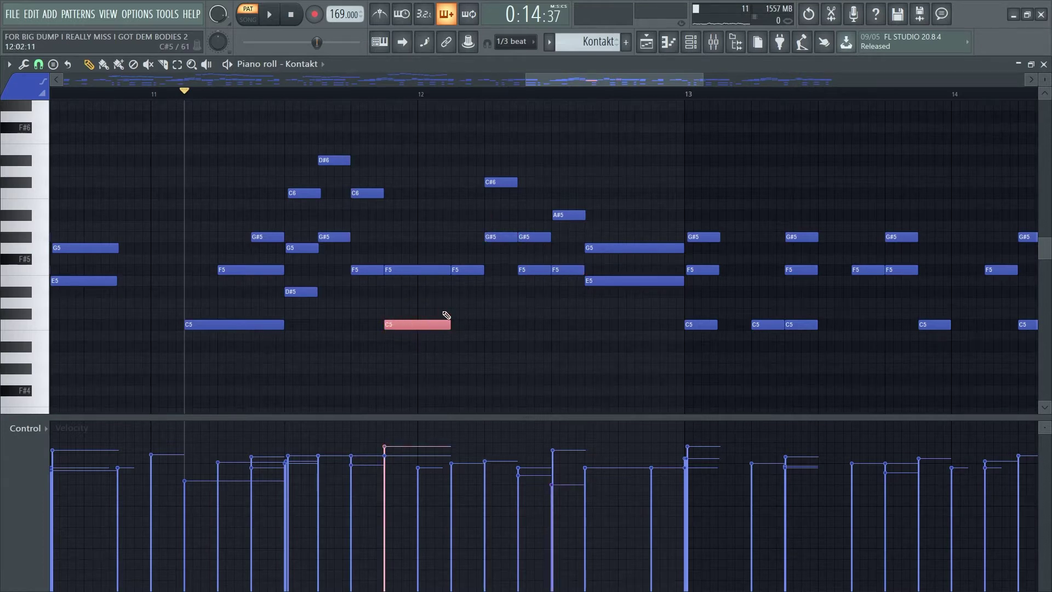
Step: Try the E5 note late in bar 10 at a lower pitch and return it to its original pitch
scroll(447, 236, "down", 5)
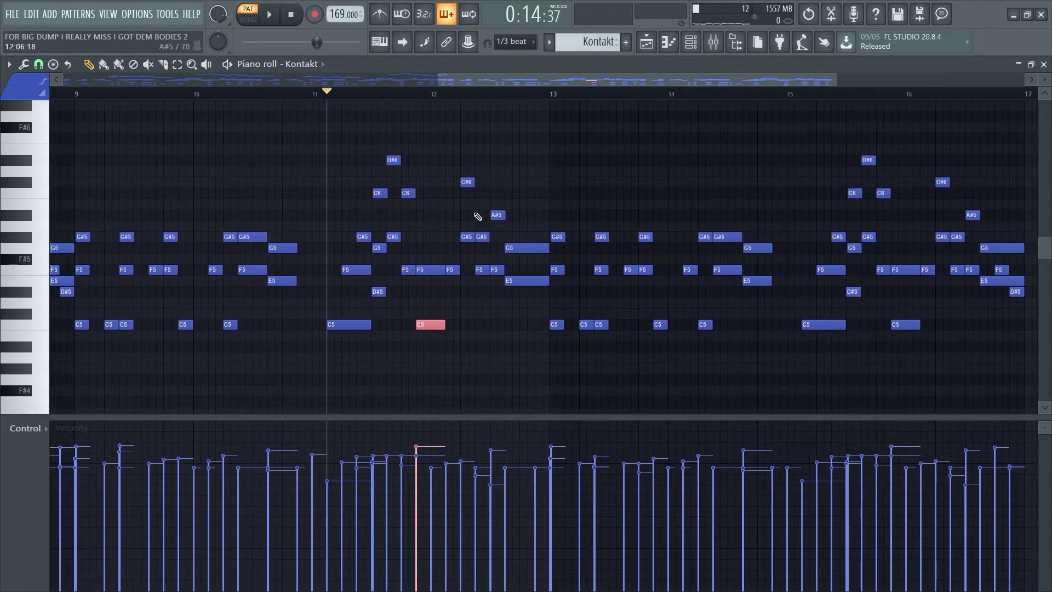
scroll(530, 174, "up", 3)
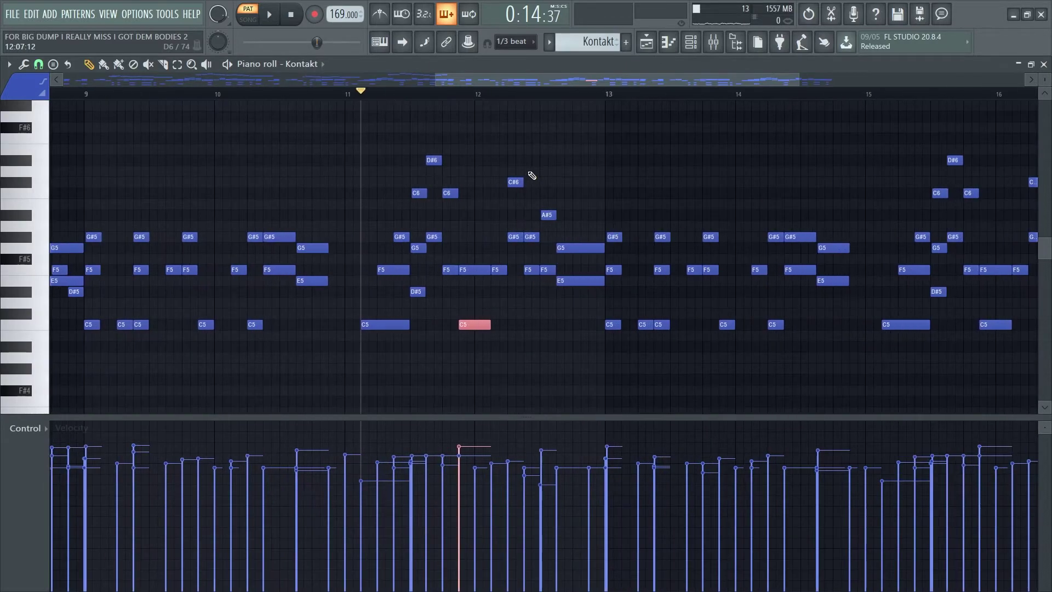
scroll(548, 173, "up", 2)
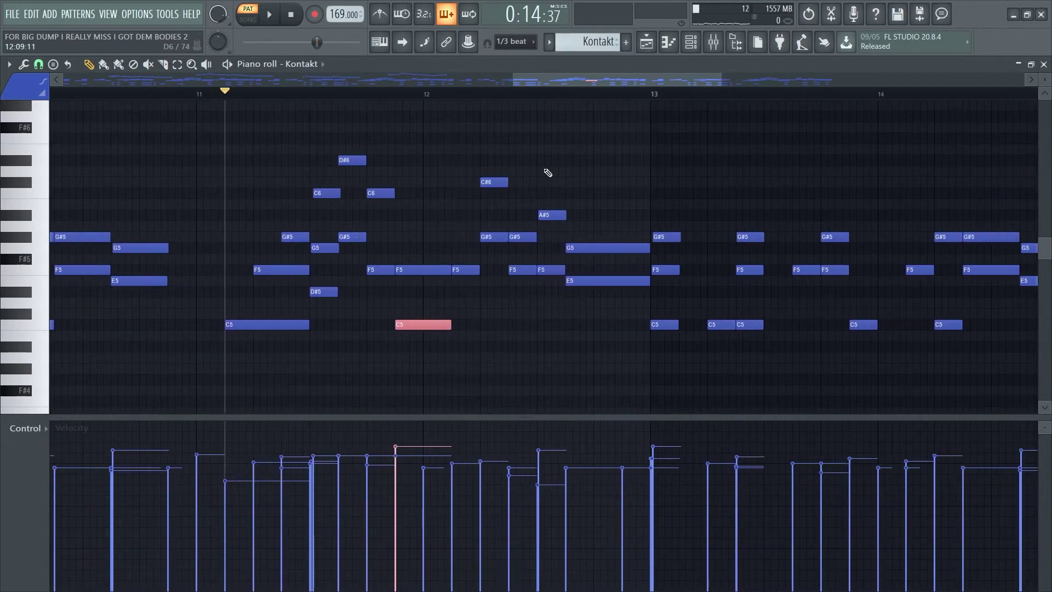
scroll(496, 305, "down", 3)
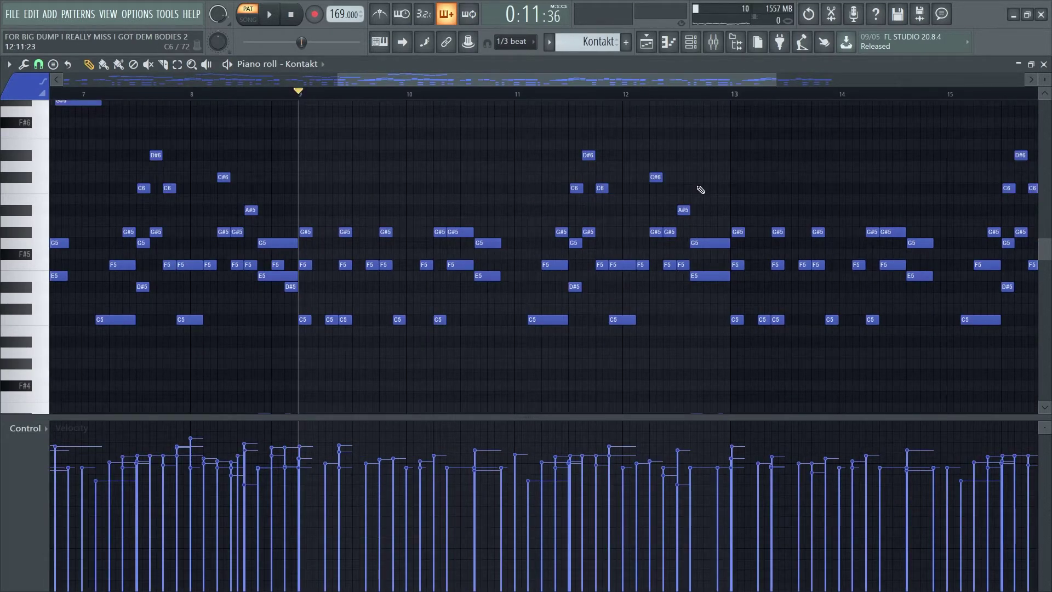
left_click(497, 276)
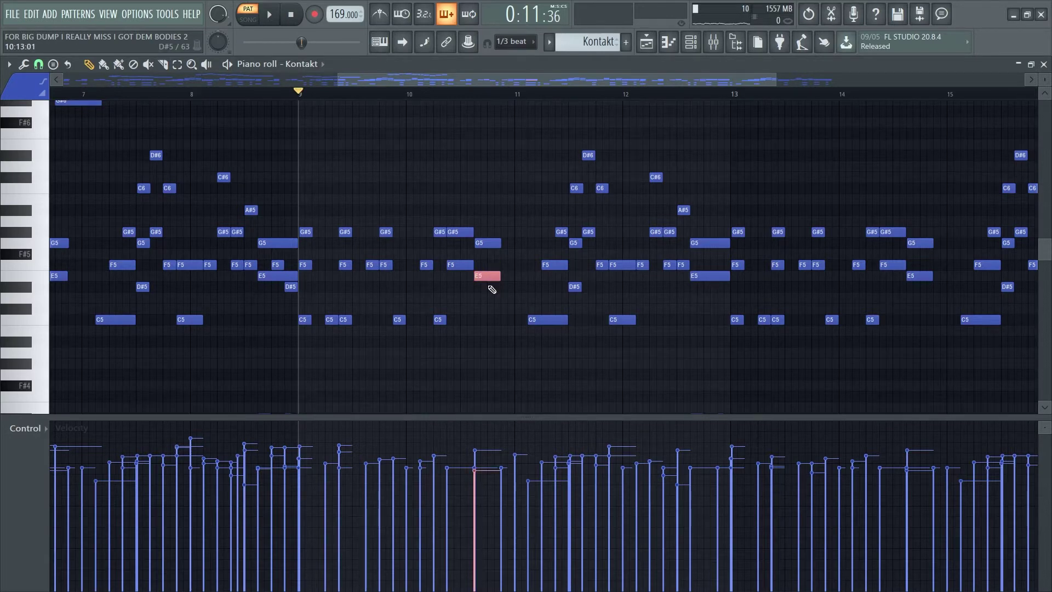
key("shift+Down")
key("shift+Down")
key("shift+Up")
key("shift+Up")
Step: Examine the F5 and E5 notes in bar 10 against the C# and C bass notes beneath them, playing briefly from there
left_click(460, 266)
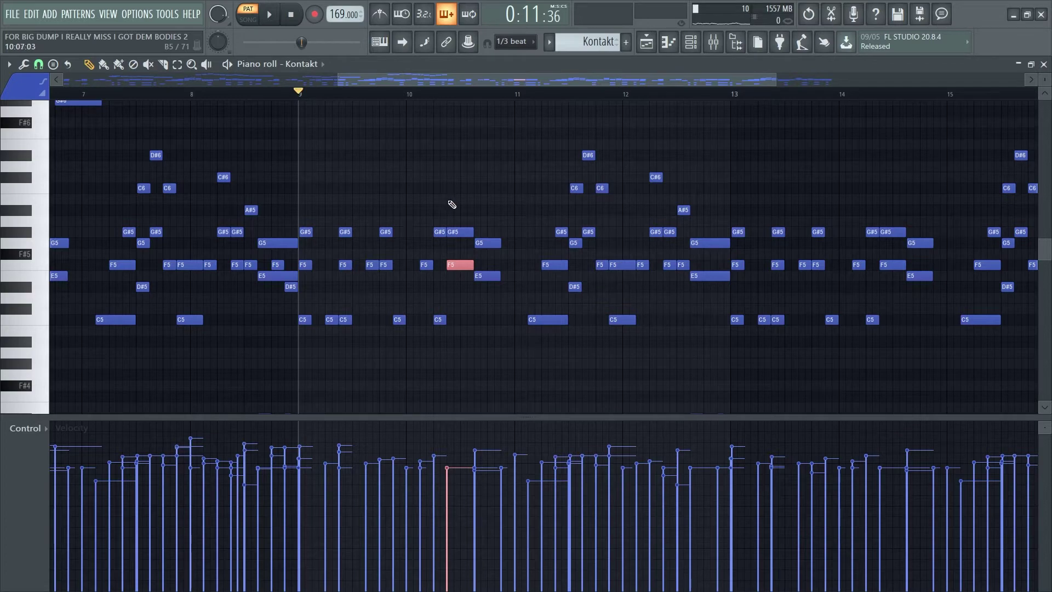
scroll(493, 271, "down", 6)
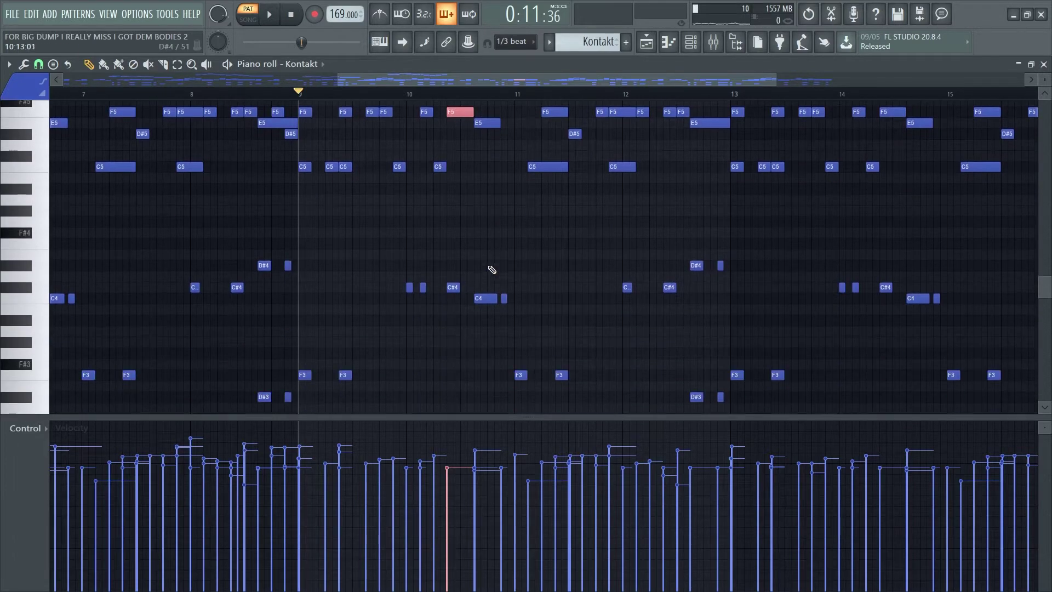
scroll(466, 251, "up", 3, "ctrl")
scroll(467, 251, "down", 4)
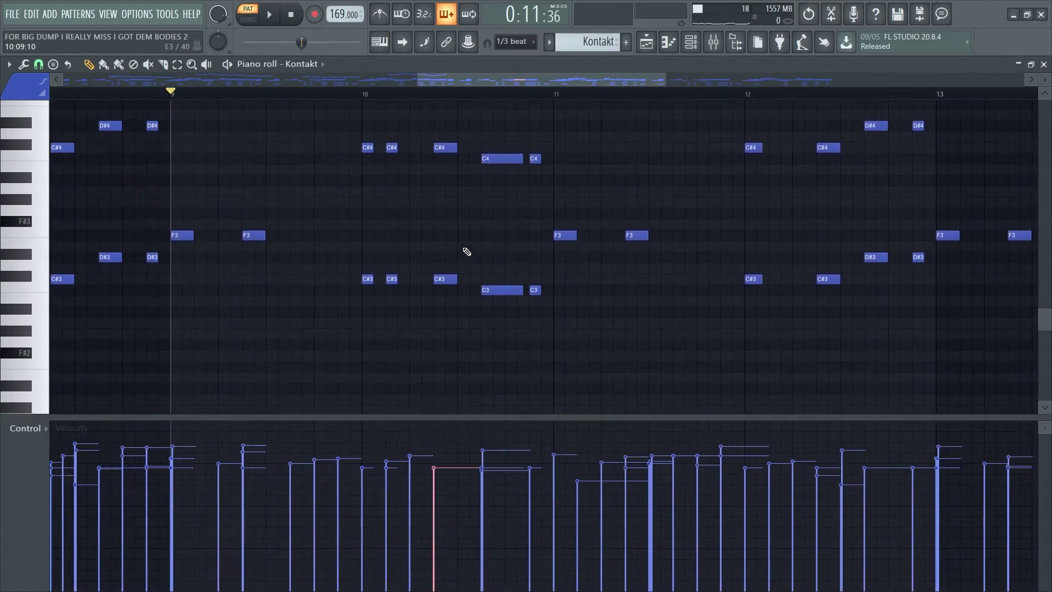
scroll(467, 251, "up", 6)
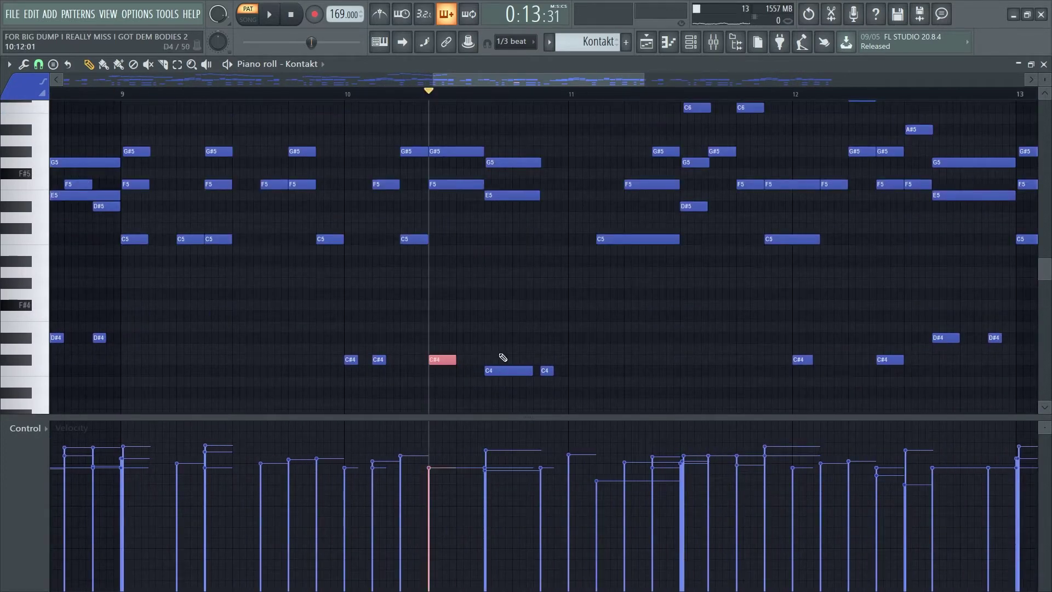
left_click(449, 184)
left_click(511, 194)
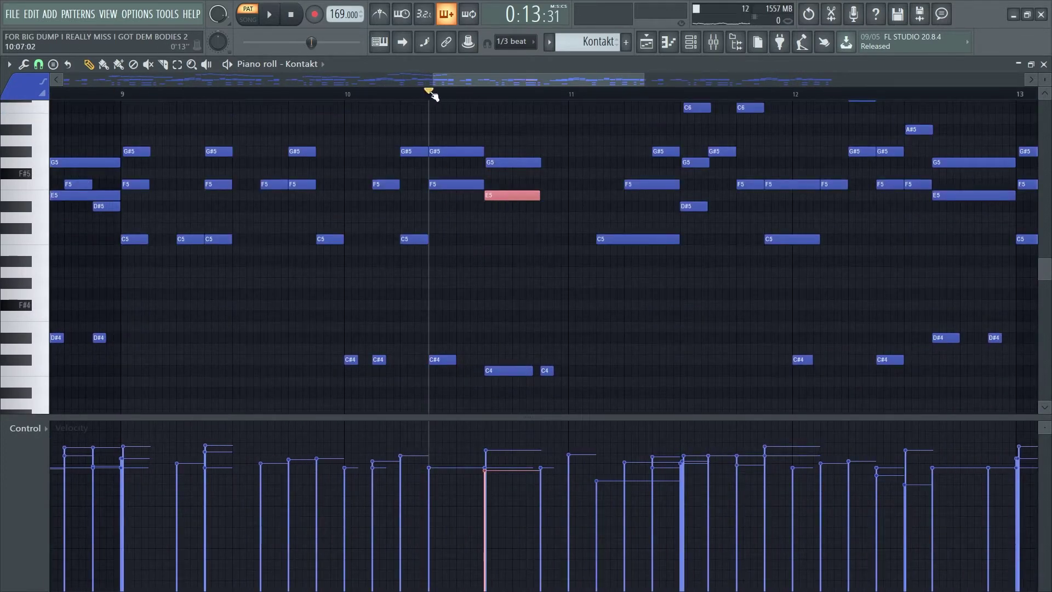
key("space")
key("space")
Step: Select the F5 and E5 notes in bar 10, followed by the C#4 and C4 notes beneath them, to compare their movement
left_click(446, 303, "ctrl")
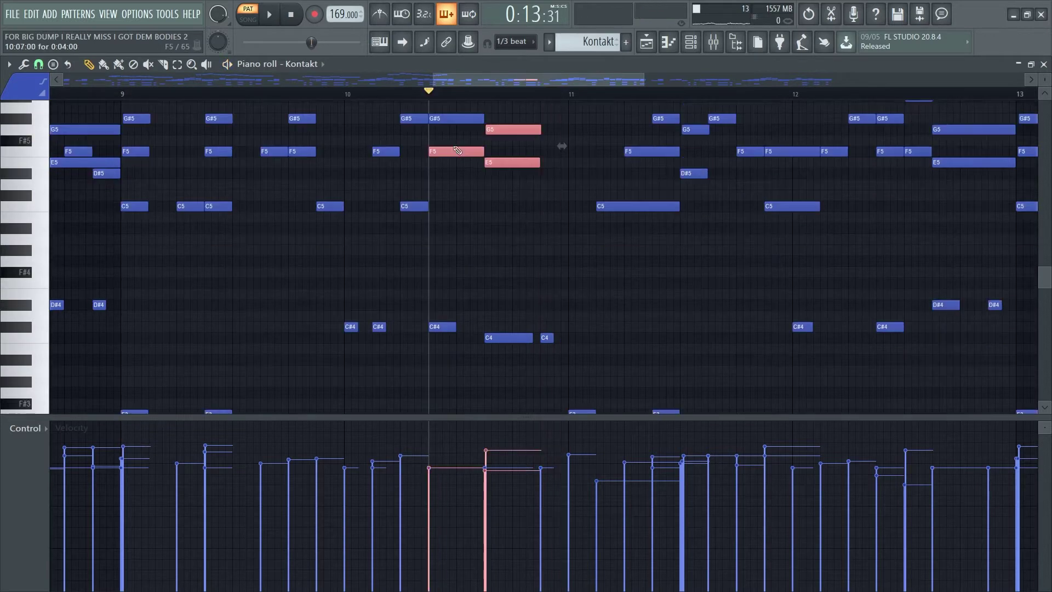
left_click_drag(455, 137, 495, 179)
left_click_drag(436, 302, 512, 353)
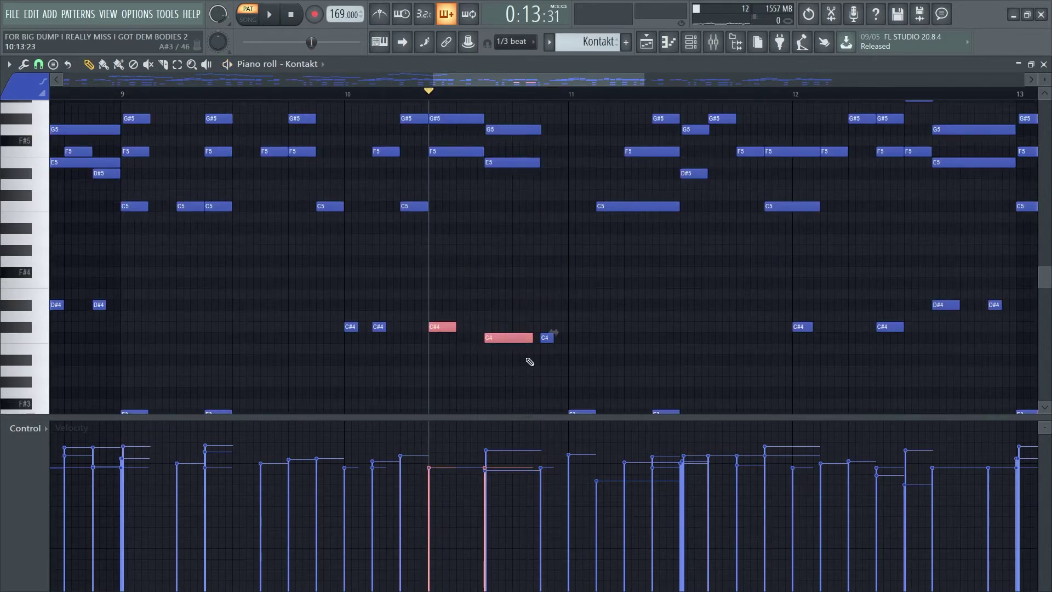
Step: Try the F5 and E5 notes in bar 10 an octave and several semitones lower beside C#4 and C4, and return them to their original pitch
left_click_drag(440, 136, 516, 179)
key("ctrl+Down")
key("Down")
key("Down")
key("Down")
key("Down")
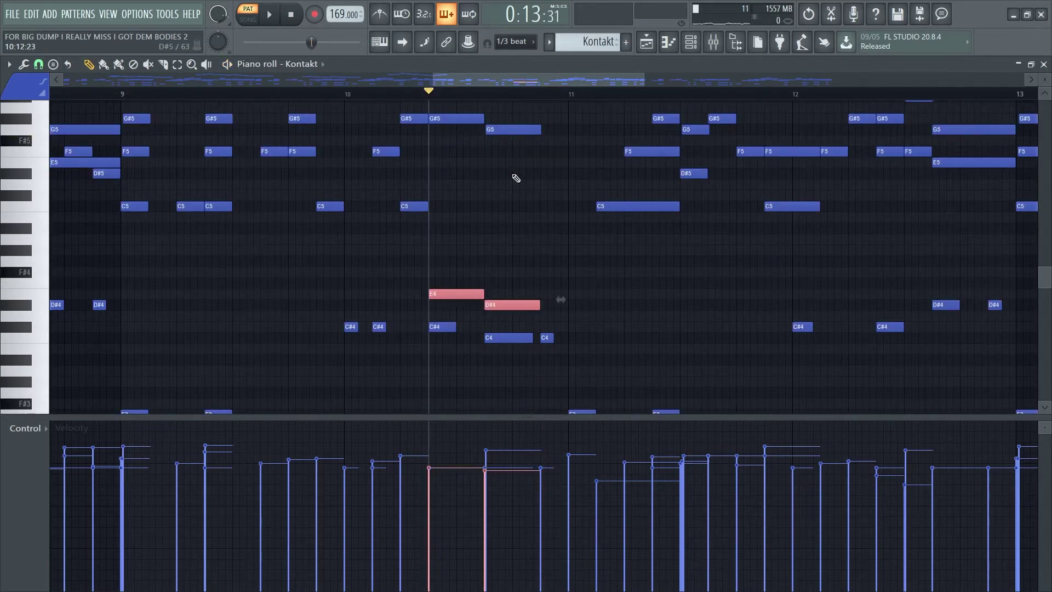
key("Up")
key("Up")
key("Up")
key("Up")
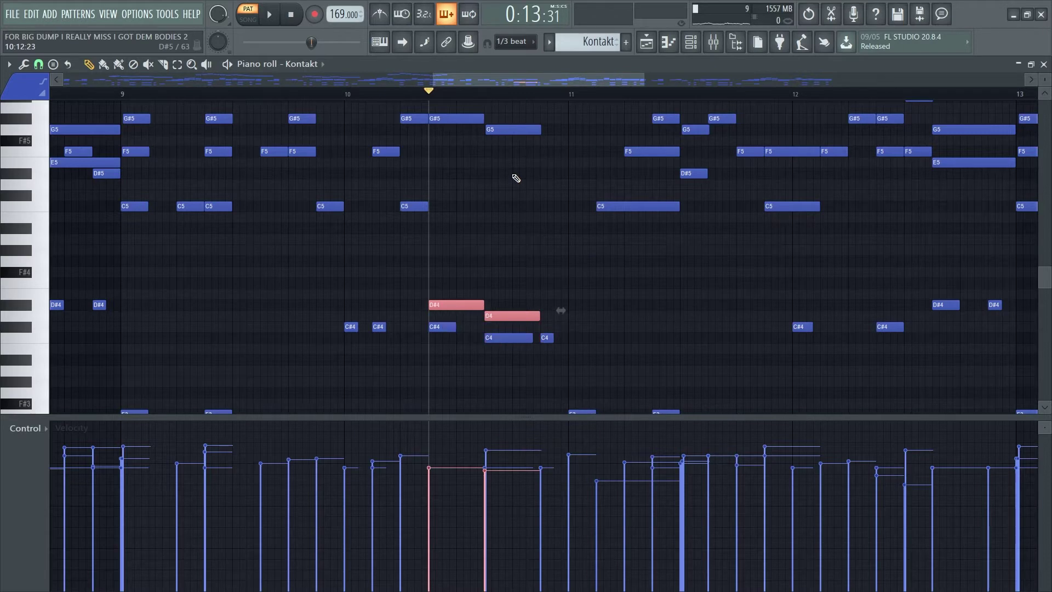
left_click_drag(461, 263, 517, 305)
key("ctrl+Up")
Step: Play briefly from the F5 note in bar 10, stop playback and clear the note selection
key("space")
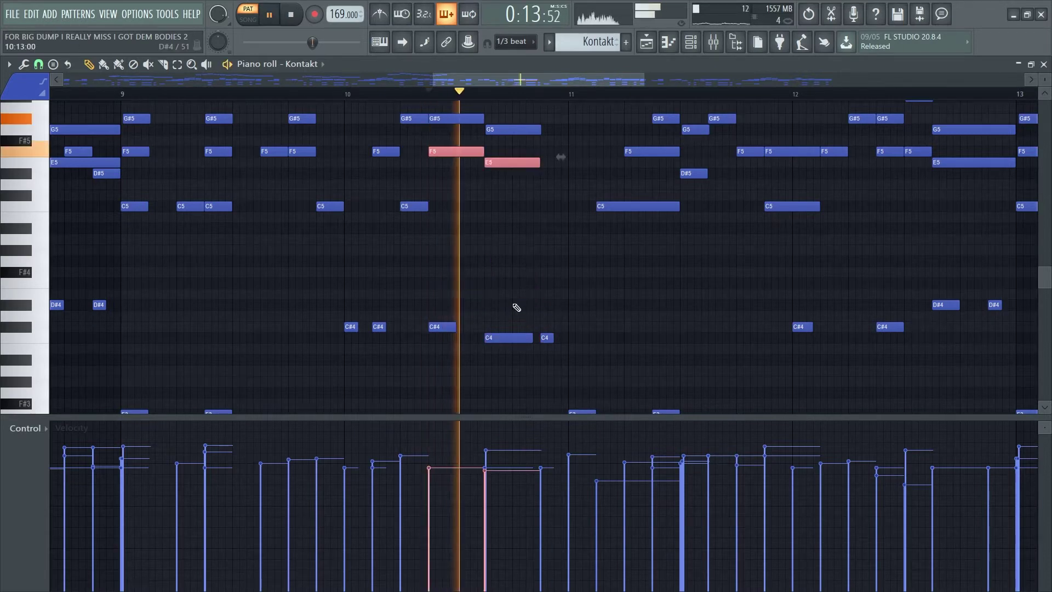
key("space")
left_click_drag(440, 258, 457, 260)
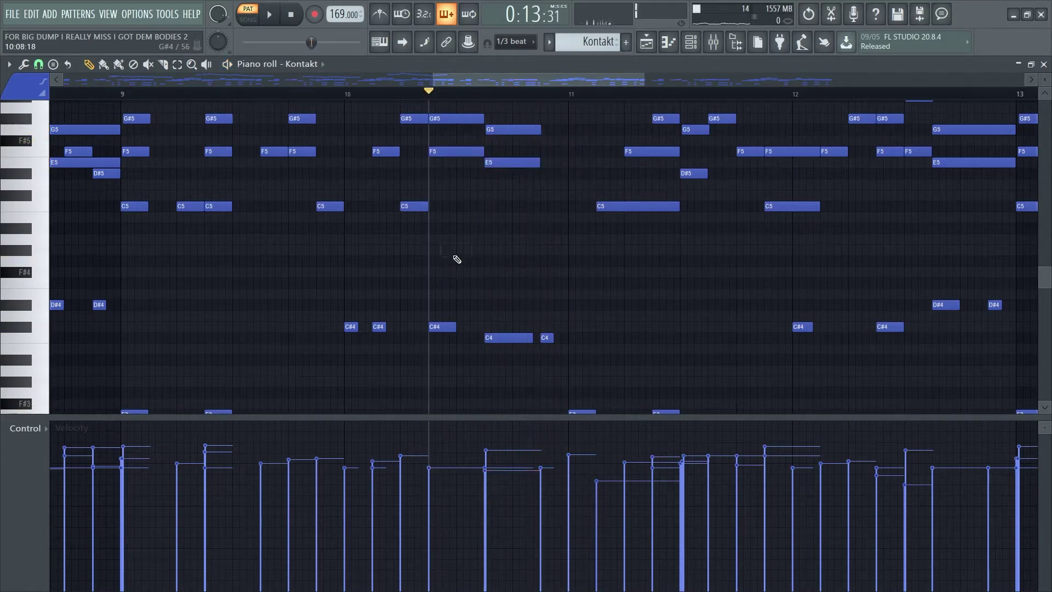
Step: Survey the repeating chords through bar 16 and the high melody in bars 2 to 8, and return the playhead to the pattern's start
scroll(467, 263, "down", 5)
scroll(466, 263, "up", 1)
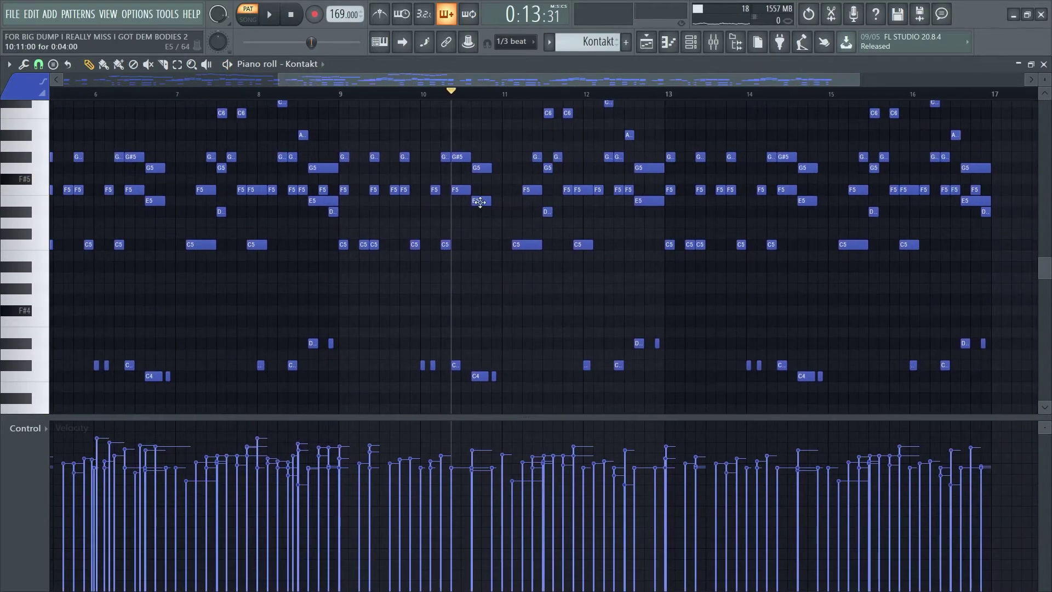
scroll(480, 203, "up", 2)
scroll(480, 202, "up", 5)
scroll(481, 203, "down", 3)
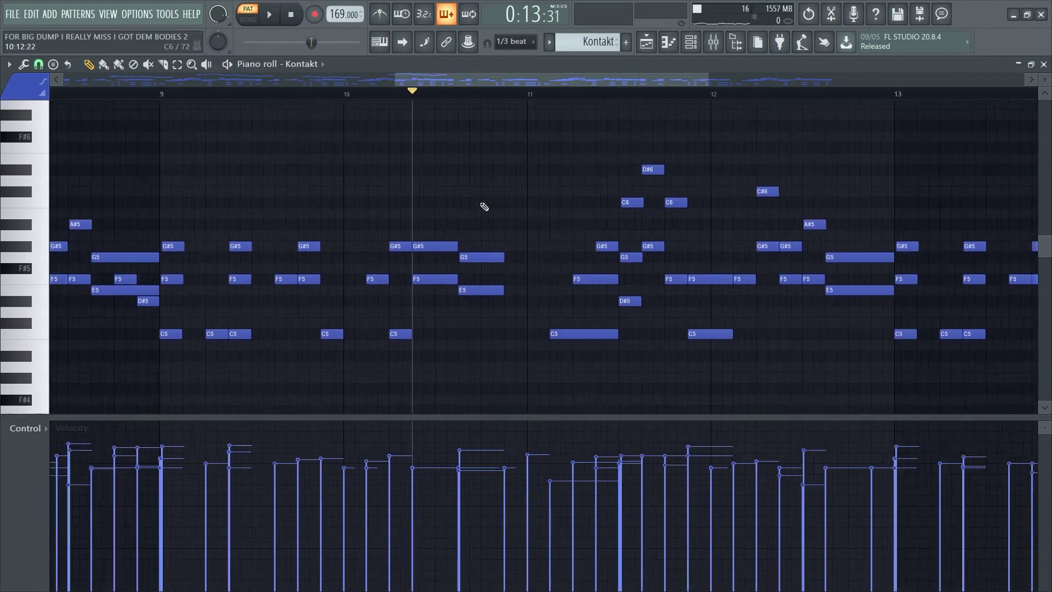
scroll(590, 204, "down", 4)
scroll(616, 183, "up", 2)
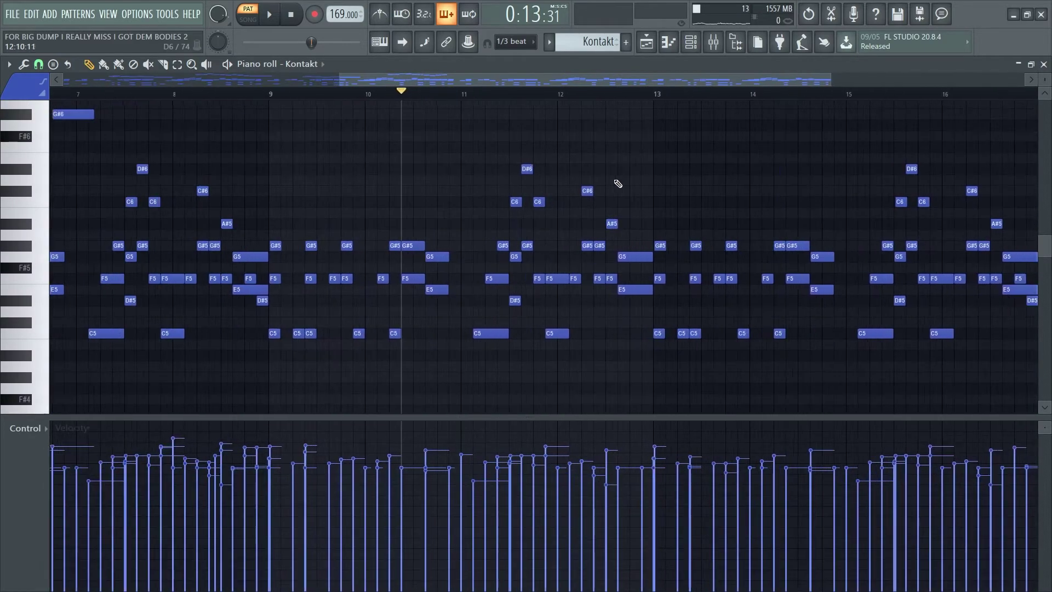
scroll(537, 240, "down", 4)
scroll(245, 231, "up", 4)
scroll(110, 233, "up", 3)
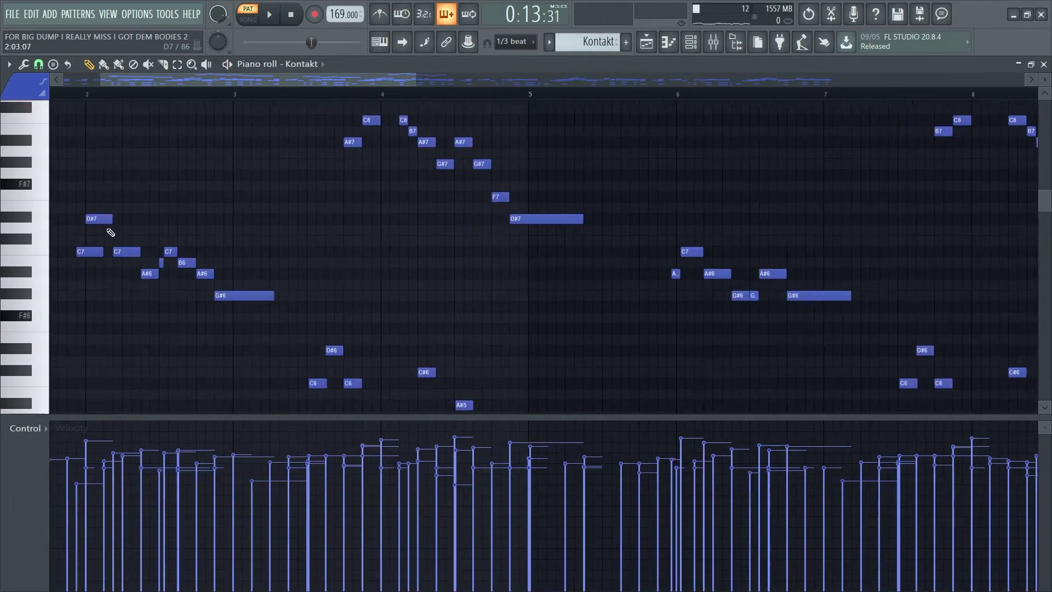
scroll(110, 233, "down", 3)
scroll(111, 232, "up", 2)
left_click(71, 95)
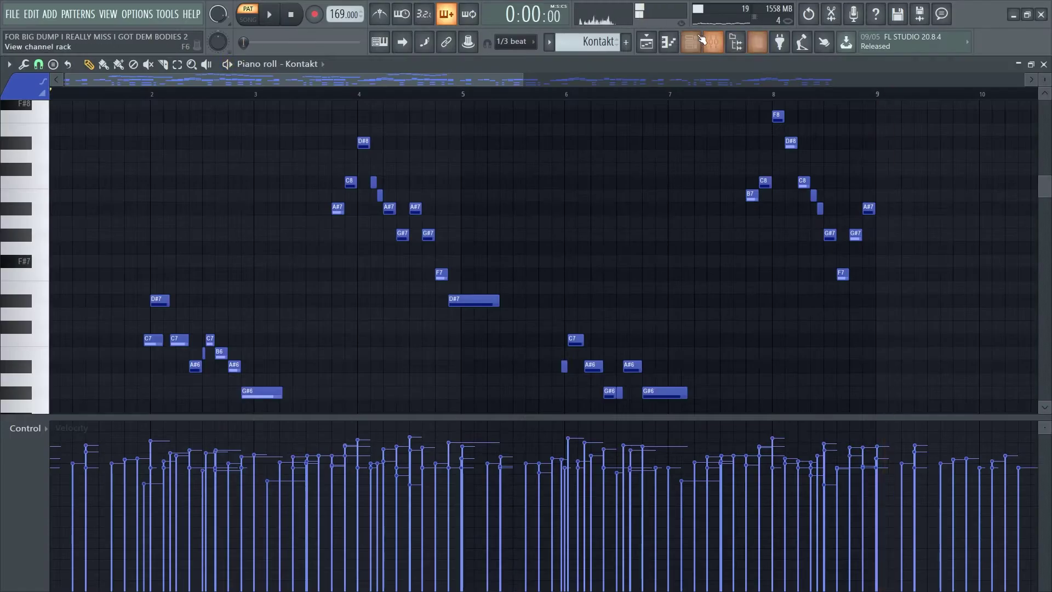
Step: Load the F - Blues scale from the F folder of the SCALES collection into the Kontakt piano roll and close the file browser
left_click(692, 42)
left_click(736, 42)
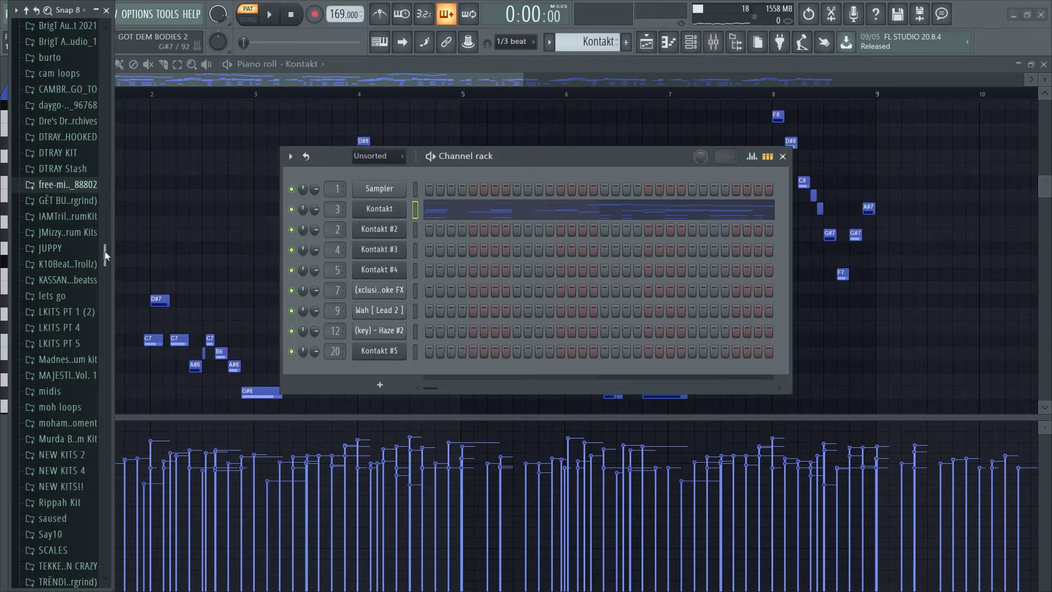
scroll(107, 280, "down", 5)
left_click(77, 365)
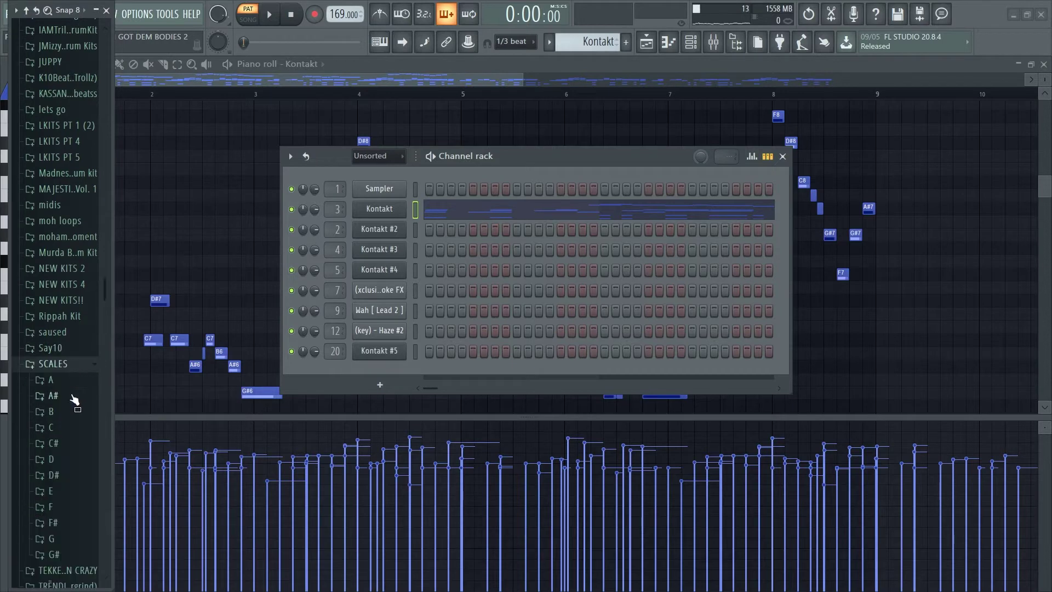
left_click(77, 505)
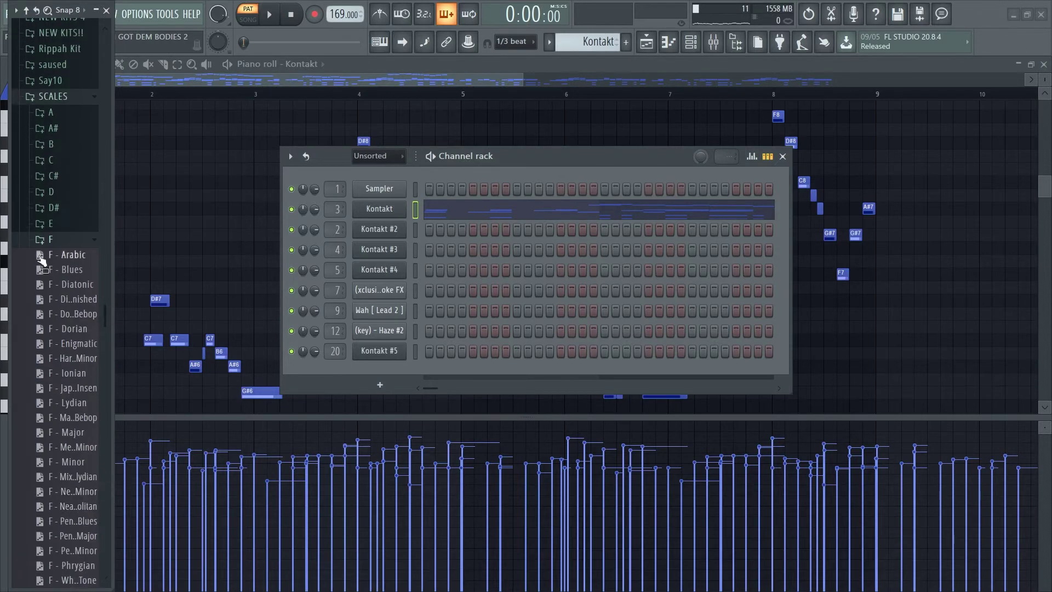
left_click_drag(69, 274, 354, 117)
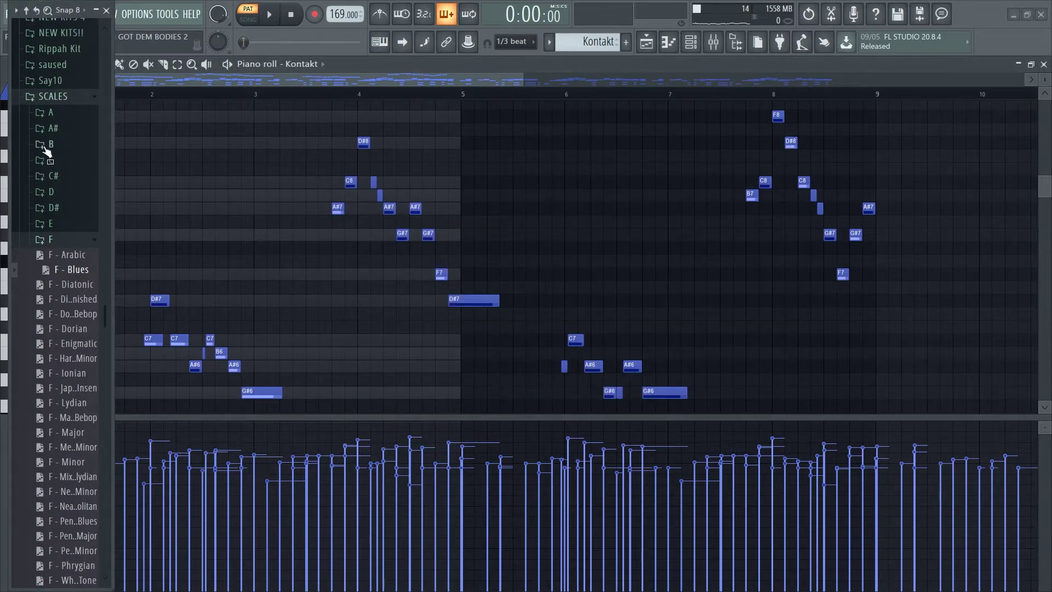
left_click(106, 10)
Step: Set the piano roll's note colour to blue
scroll(82, 144, "up", 3)
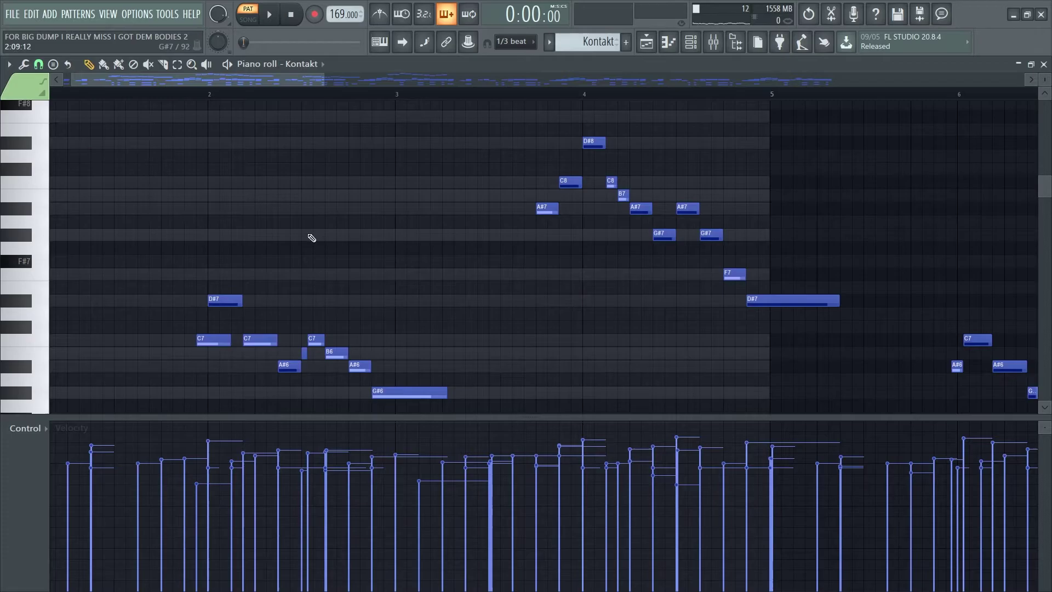
left_click(24, 86)
left_click(13, 109)
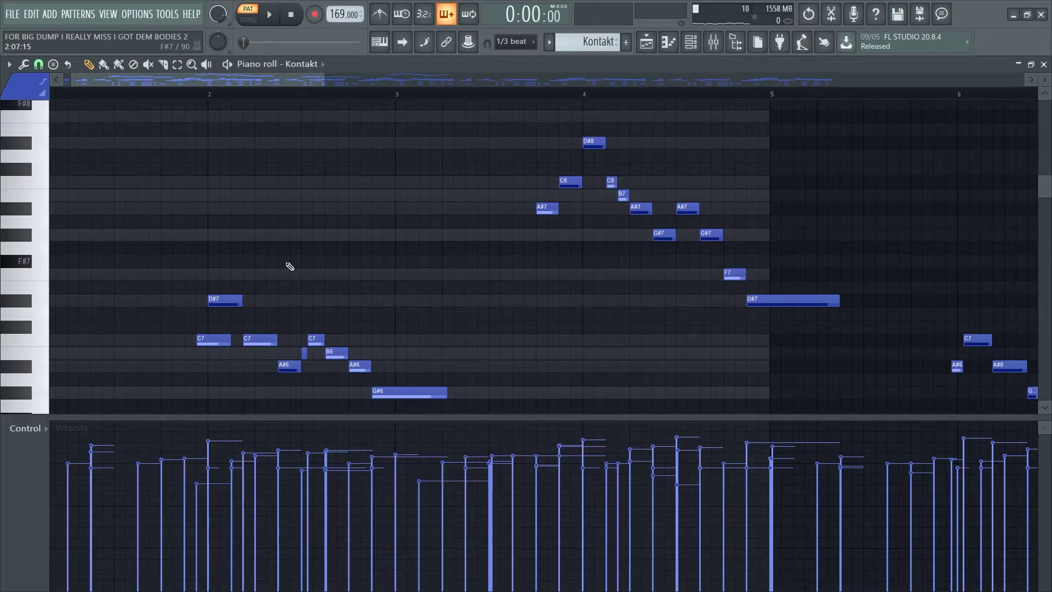
Step: Try a B6 note at the start of bar 1 on the scale guide and delete it
scroll(290, 267, "down", 3)
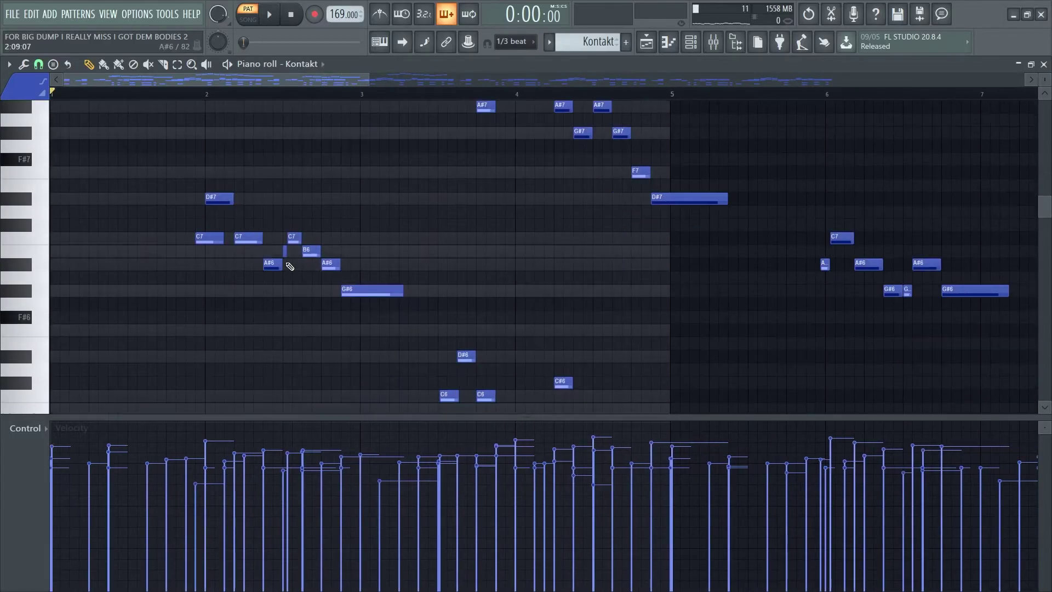
scroll(153, 287, "down", 3)
scroll(16, 252, "up", 5)
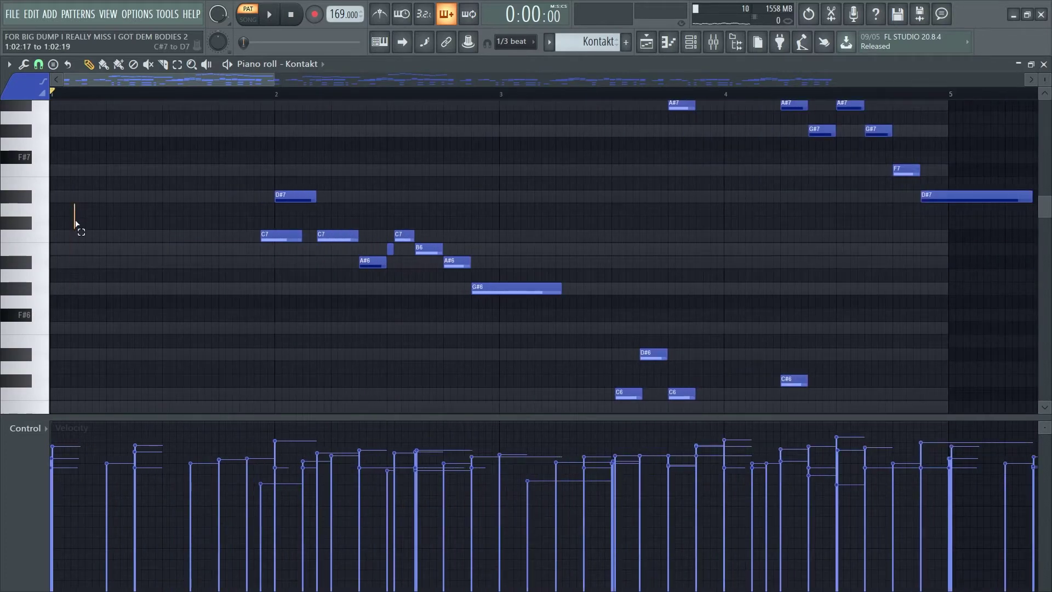
left_click(65, 249)
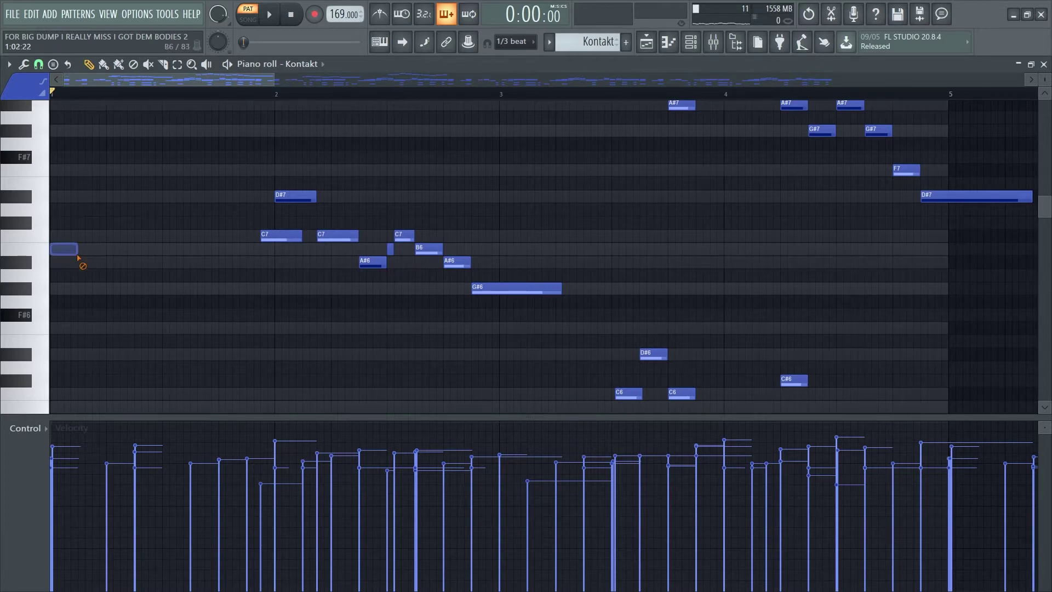
right_click(74, 250)
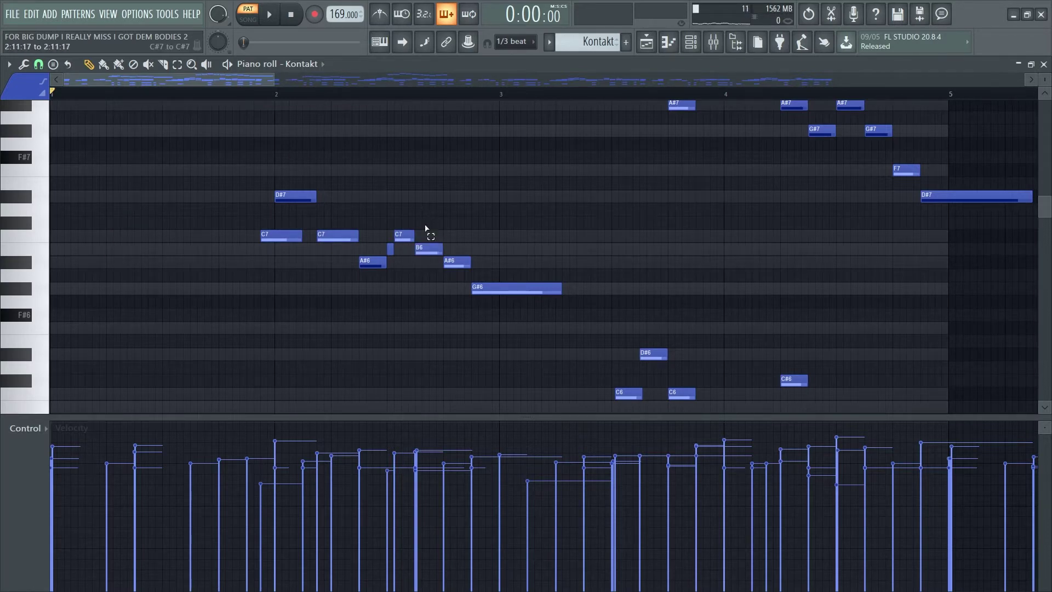
Step: Select the descending C7, B6 and A#6 run in bar 2 and the C8, B7 and A#7 run in bar 4 to compare them
left_click_drag(425, 226, 440, 240)
left_click_drag(393, 211, 445, 263)
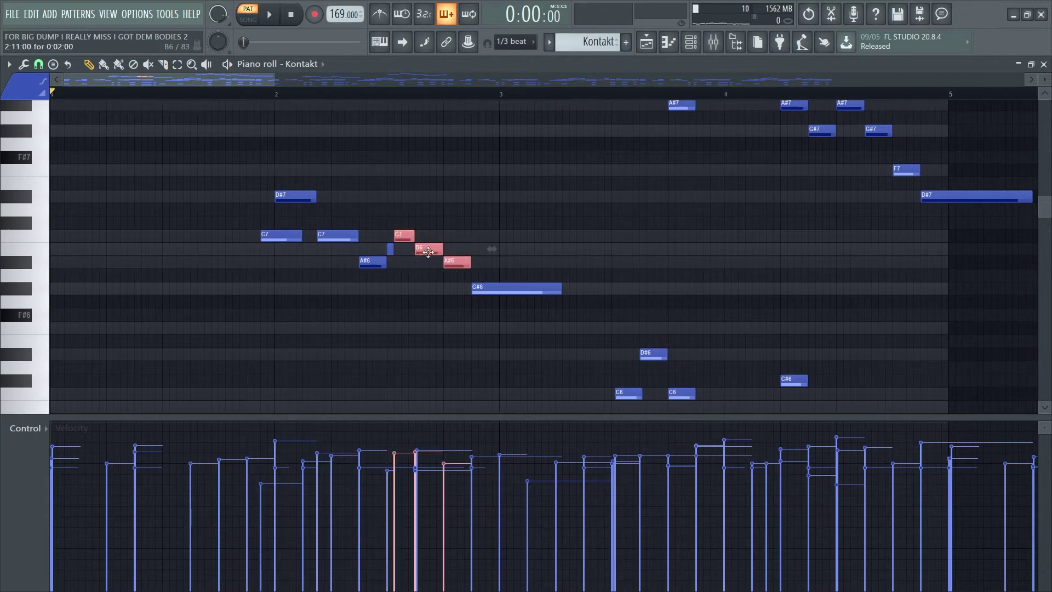
scroll(433, 244, "down", 1)
scroll(583, 160, "up", 4)
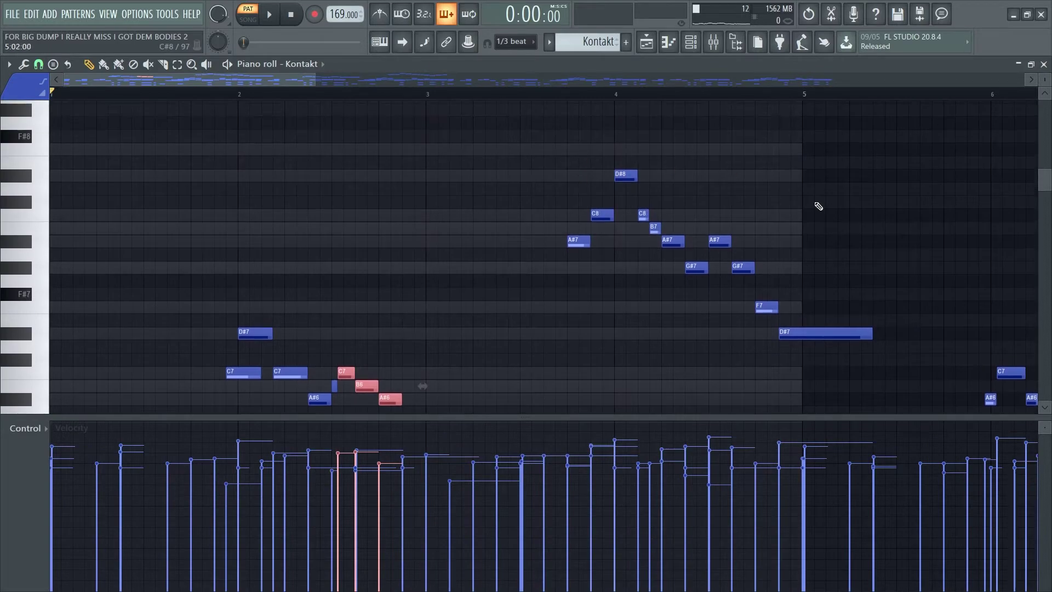
scroll(693, 207, "up", 3)
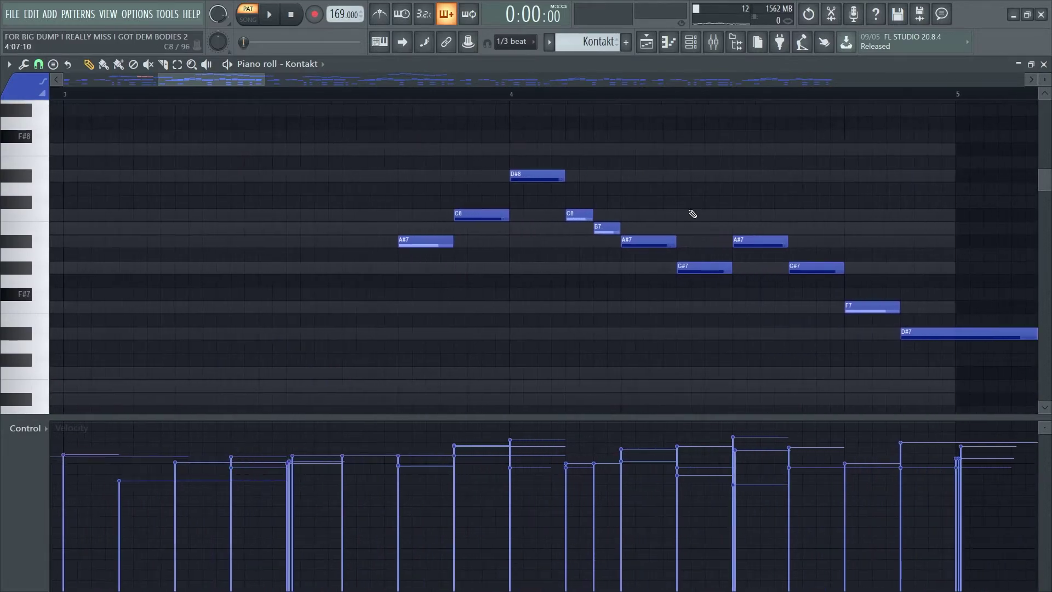
left_click_drag(578, 183, 614, 240)
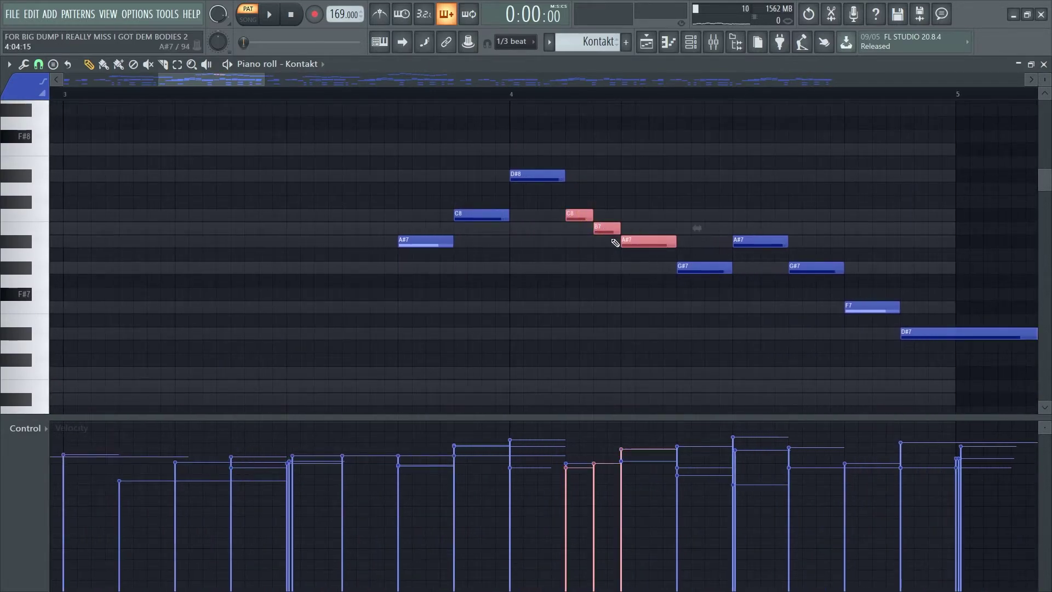
Step: Select the melody phrase from A#7 to the long D#7 around bar 4, clear the selection, and audition B6
scroll(615, 242, "down", 3)
scroll(520, 329, "down", 4)
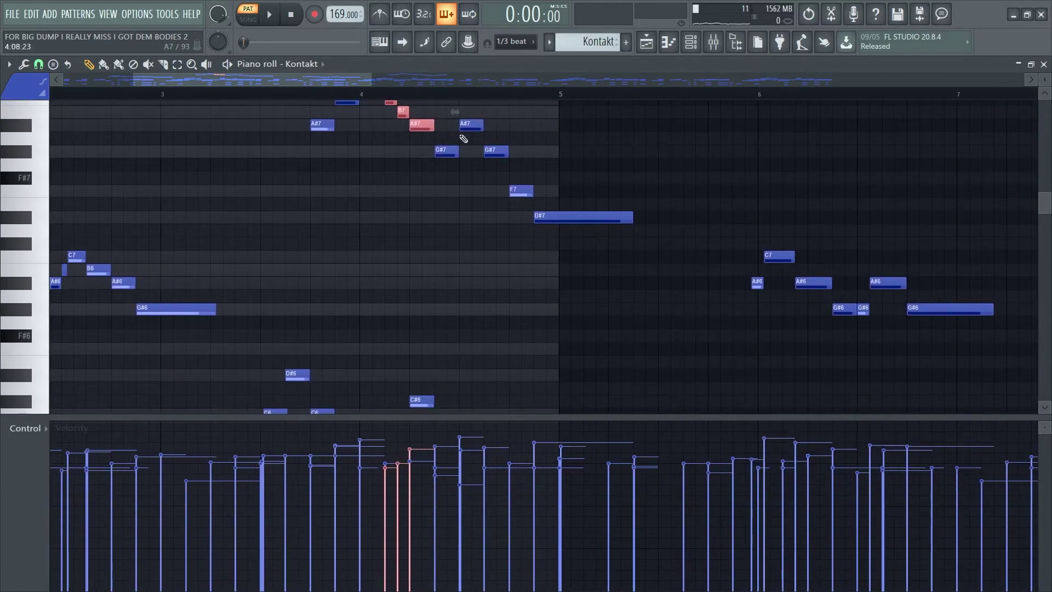
left_click_drag(333, 145, 294, 172)
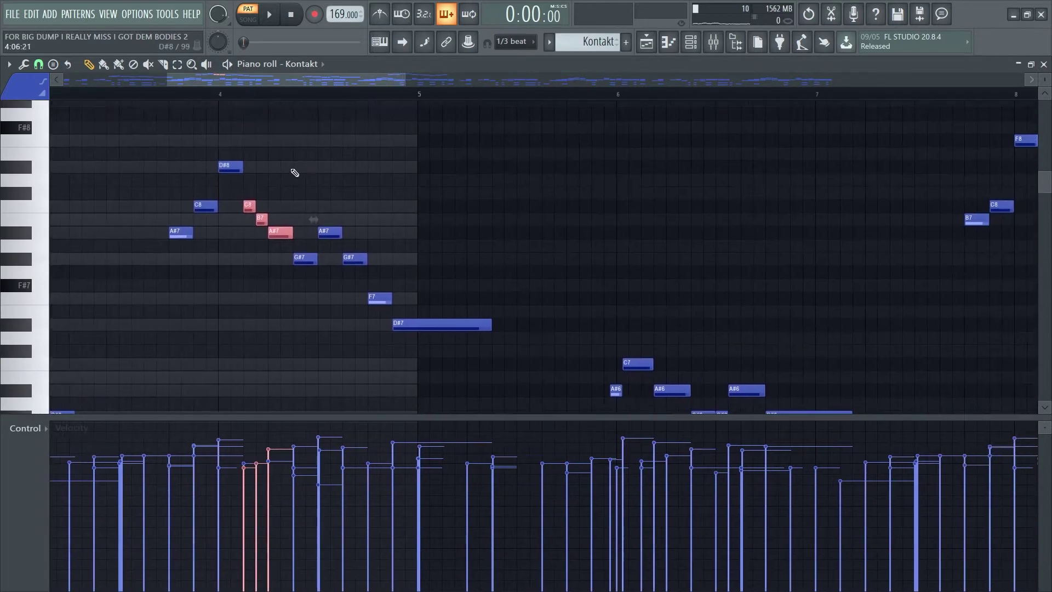
mouse_move(160, 148)
left_mouse_down()
mouse_move(431, 356)
mouse_move(468, 372)
left_mouse_up()
left_click(451, 290)
right_click(455, 286)
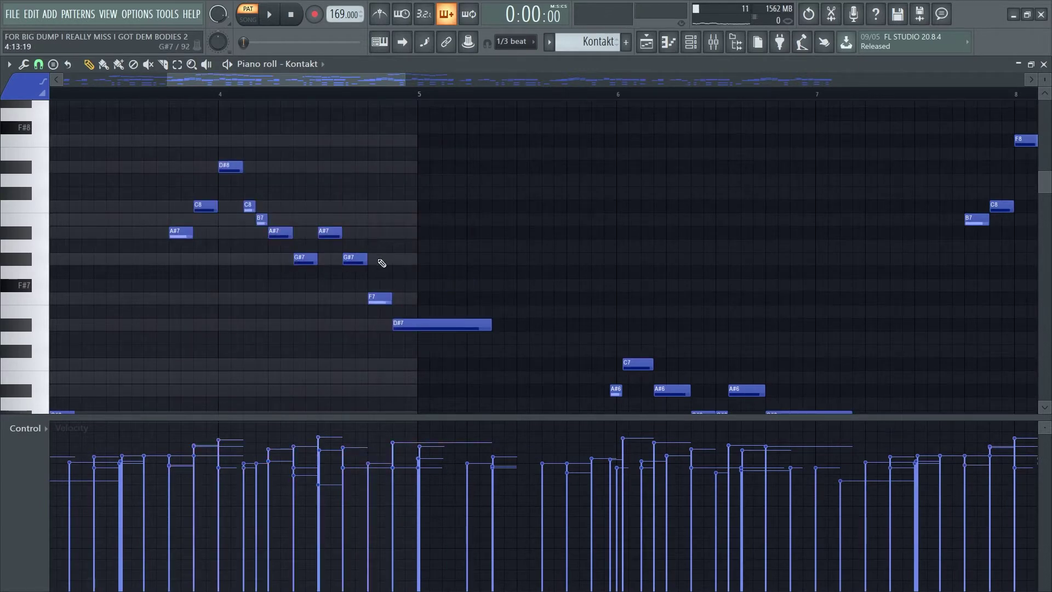
scroll(381, 262, "down", 5)
left_click(41, 267)
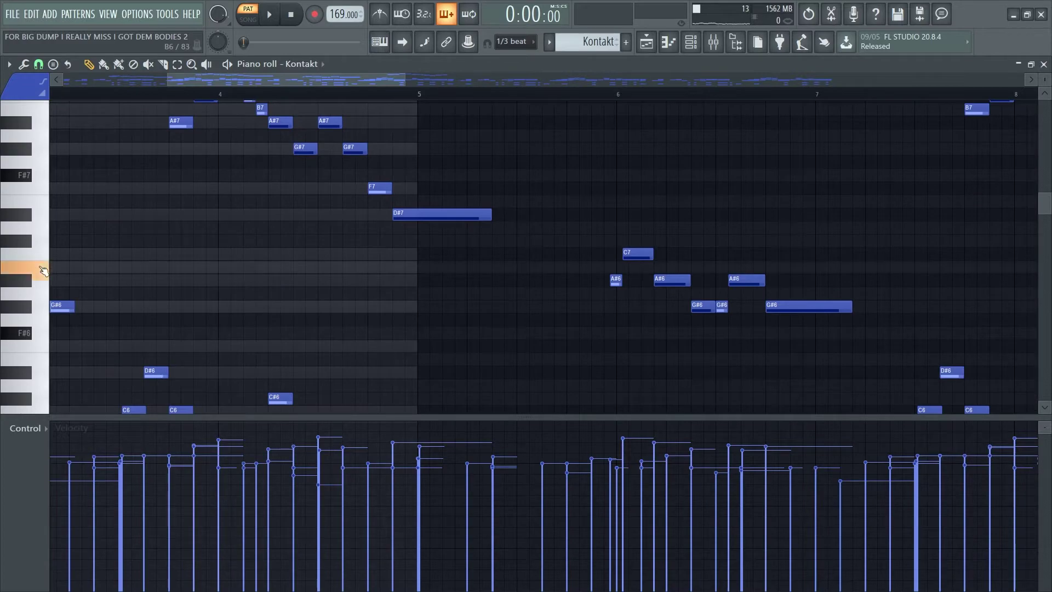
Step: Select the short B7 and A#7 notes in bar 8's descending run to compare them with the blues scale
scroll(252, 258, "down", 4)
scroll(449, 240, "up", 3)
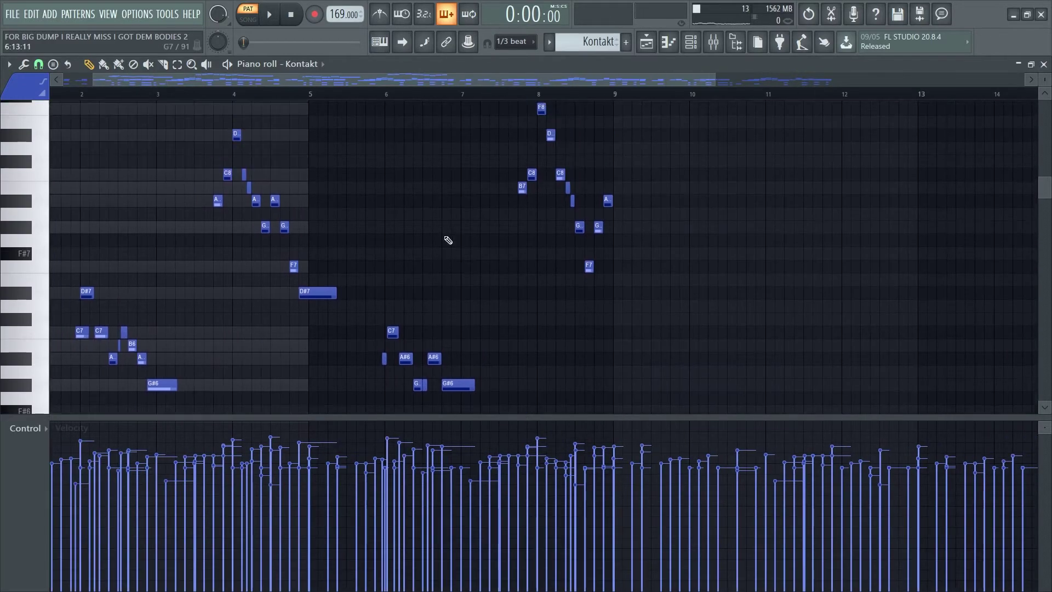
scroll(553, 229, "up", 3)
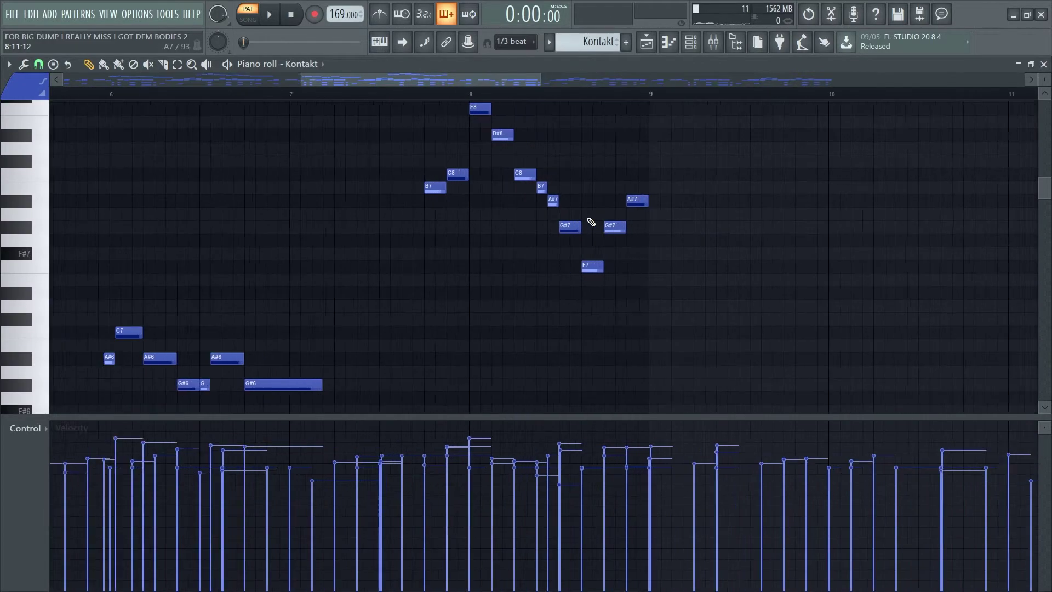
scroll(594, 197, "up", 2)
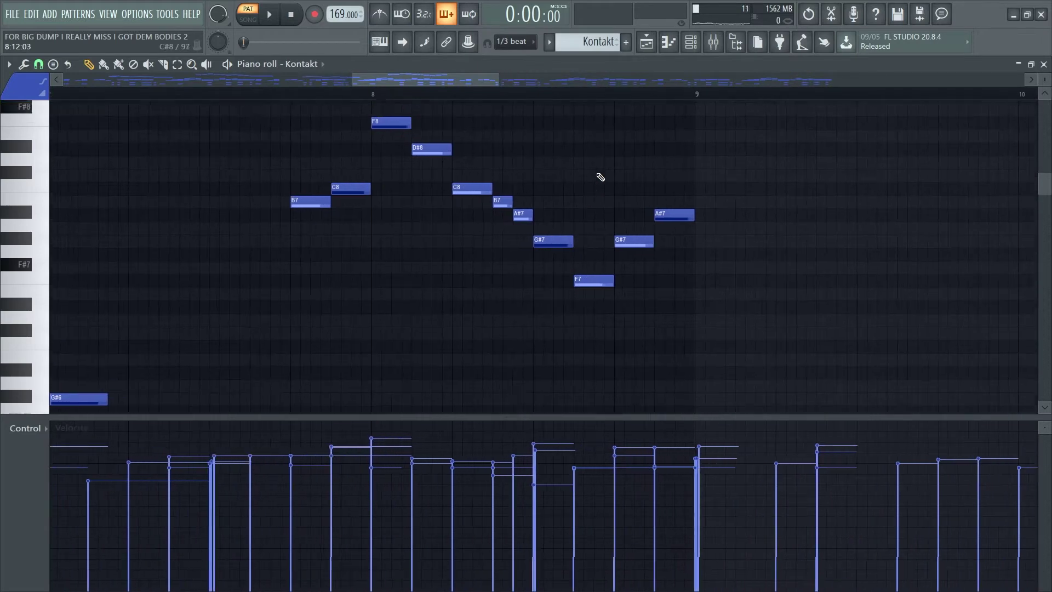
scroll(600, 177, "up", 2)
left_click_drag(503, 223, 525, 262)
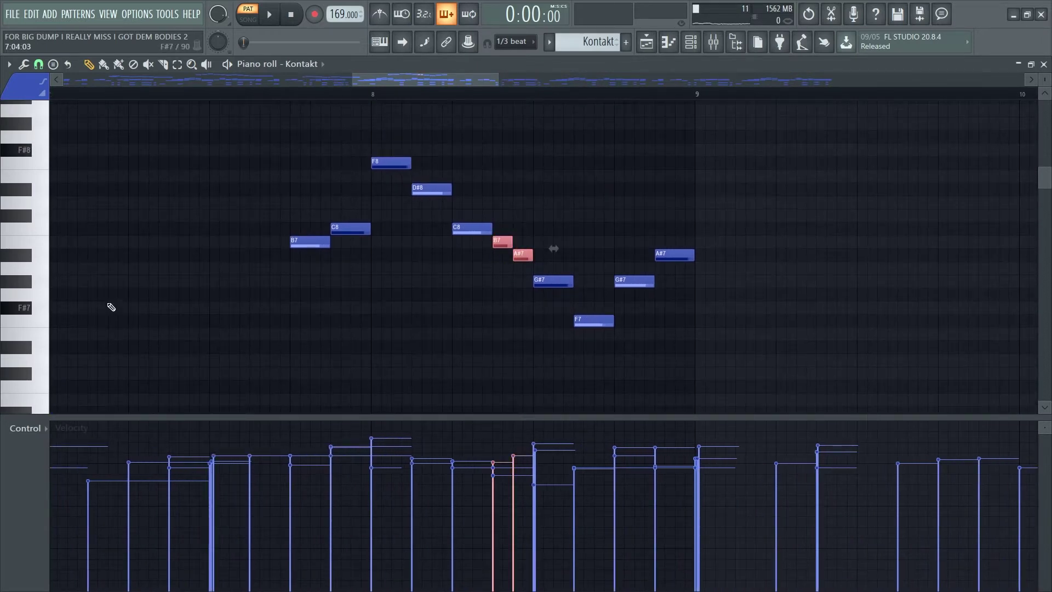
Step: Select the opening C7 and D#7 notes at the start of bar 2 to examine them, and clear the selection
scroll(139, 254, "down", 5)
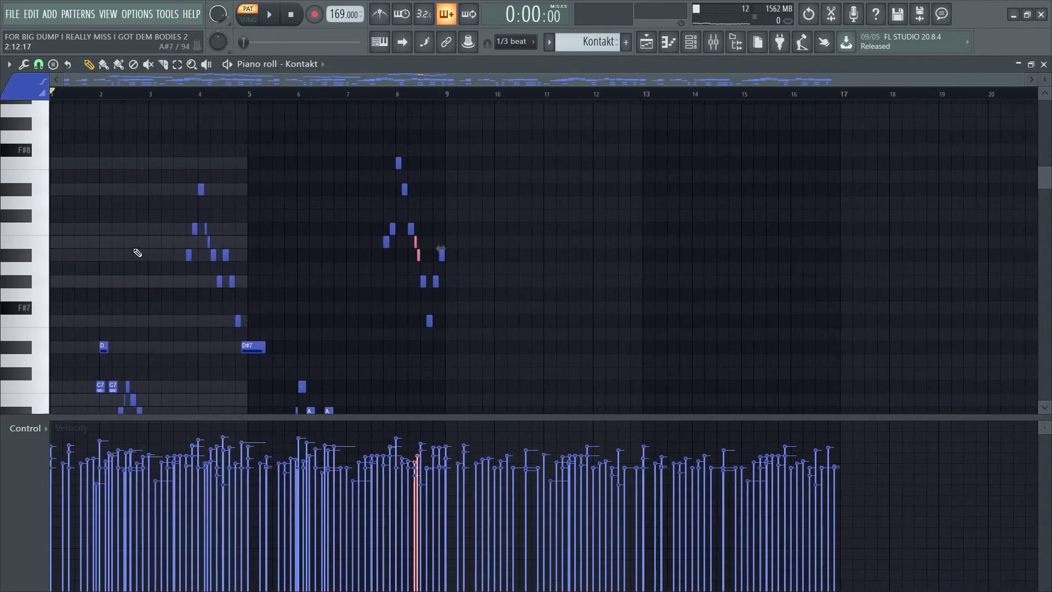
scroll(416, 241, "up", 5)
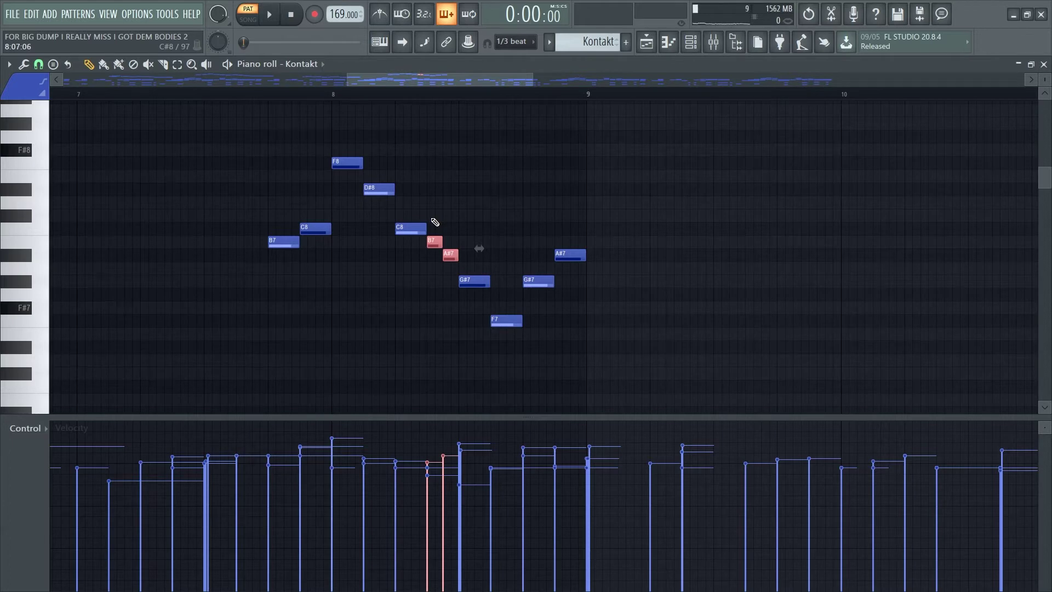
scroll(469, 276, "down", 5)
scroll(203, 302, "down", 4)
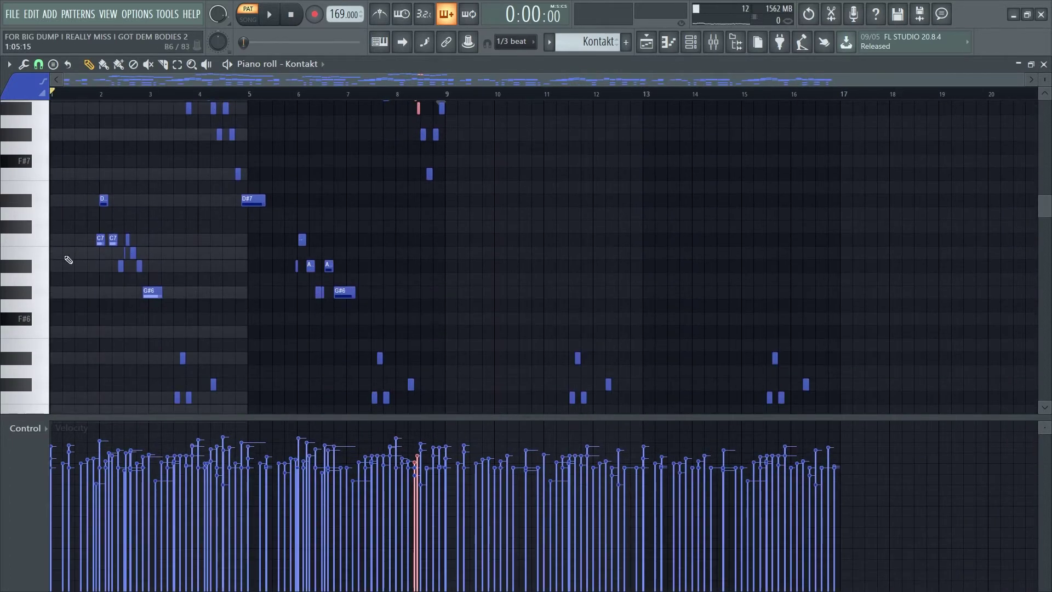
scroll(68, 260, "up", 5)
left_click(309, 275)
left_click_drag(286, 214, 258, 273)
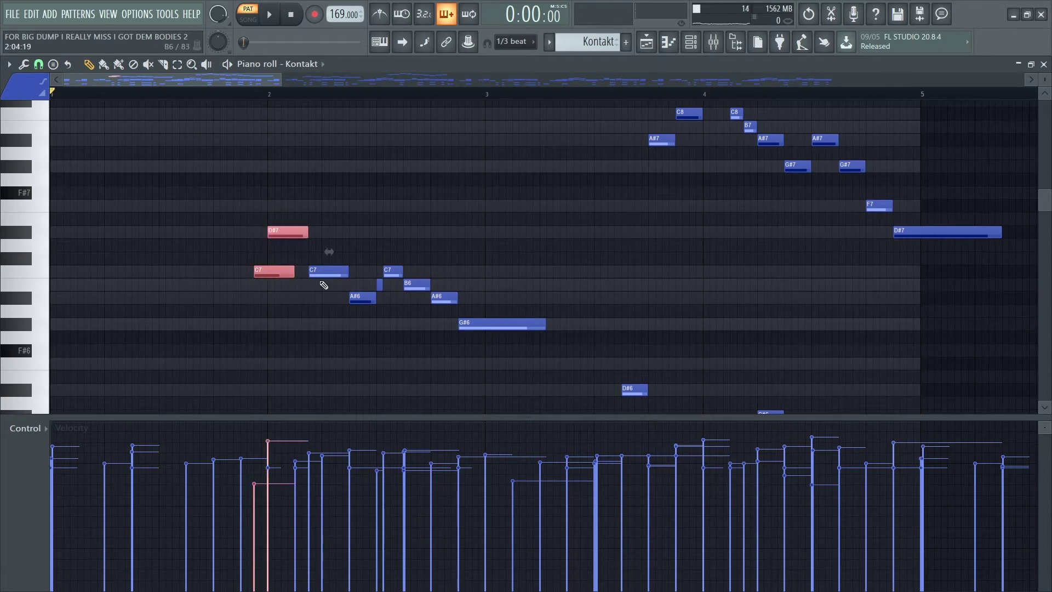
left_click(377, 253)
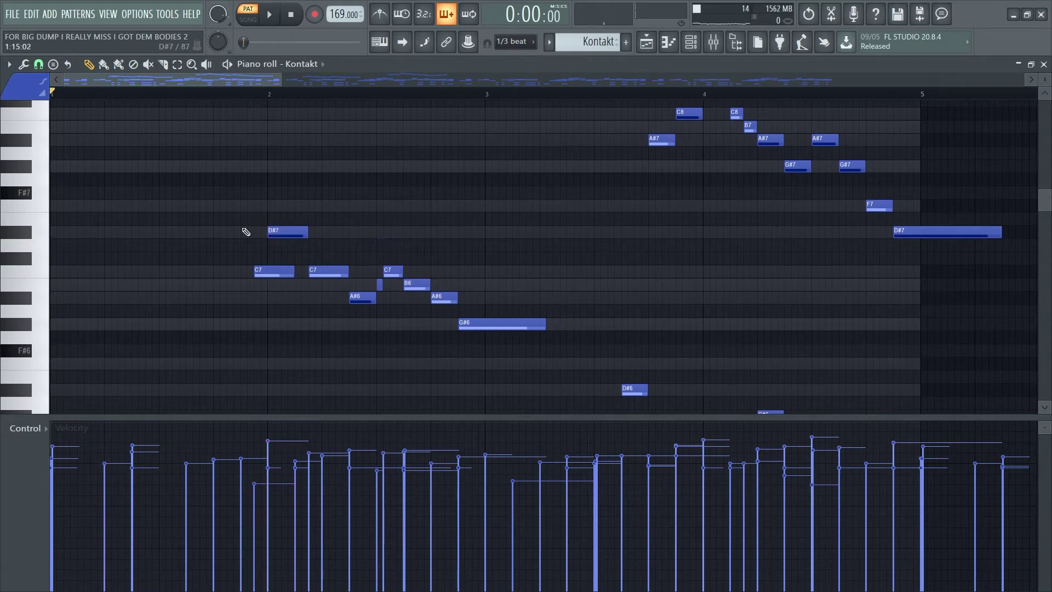
Step: Select the opening phrase of bar 2 up to the short C7 and play the melody around it
left_click_drag(223, 201, 383, 316)
left_click(172, 93)
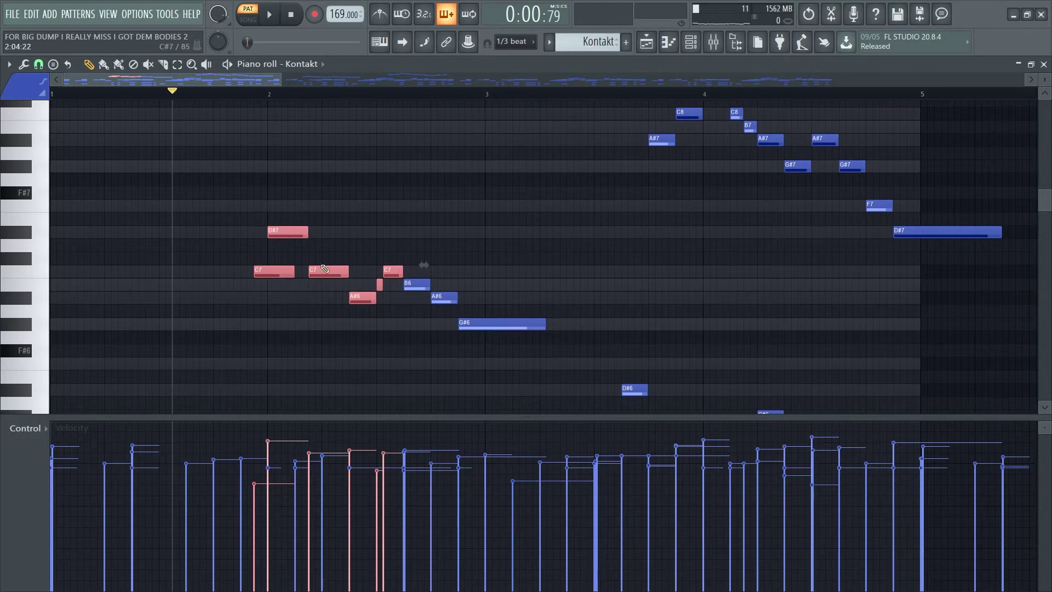
key("space")
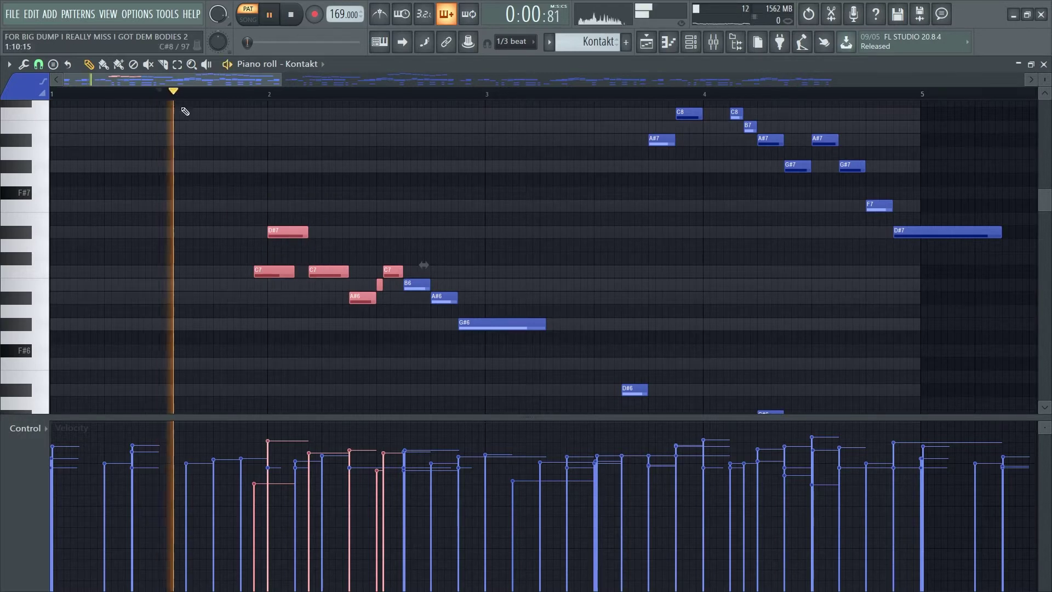
key("space")
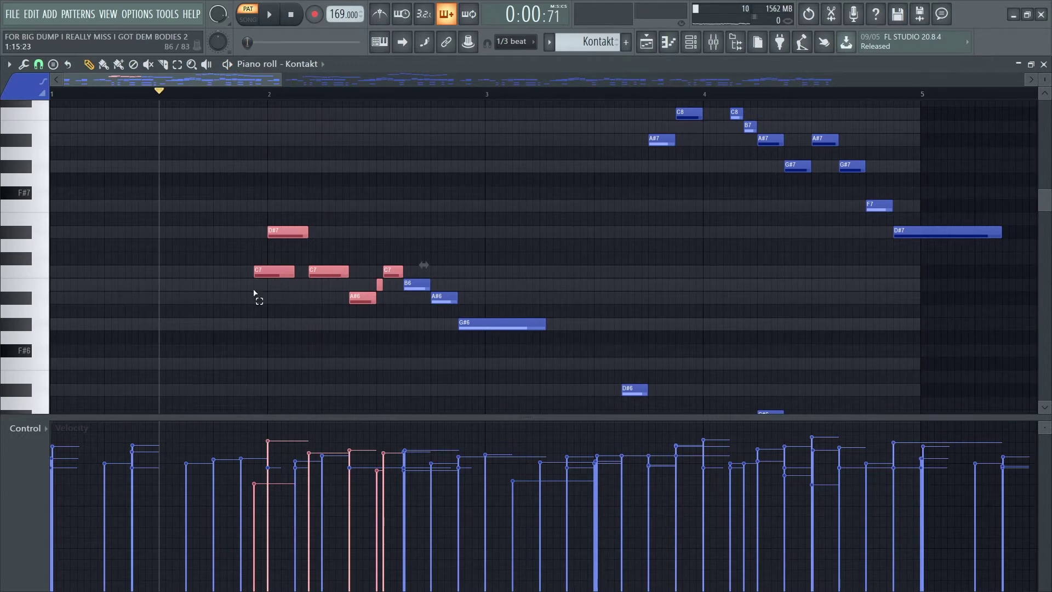
left_click(272, 271, "ctrl")
key("space")
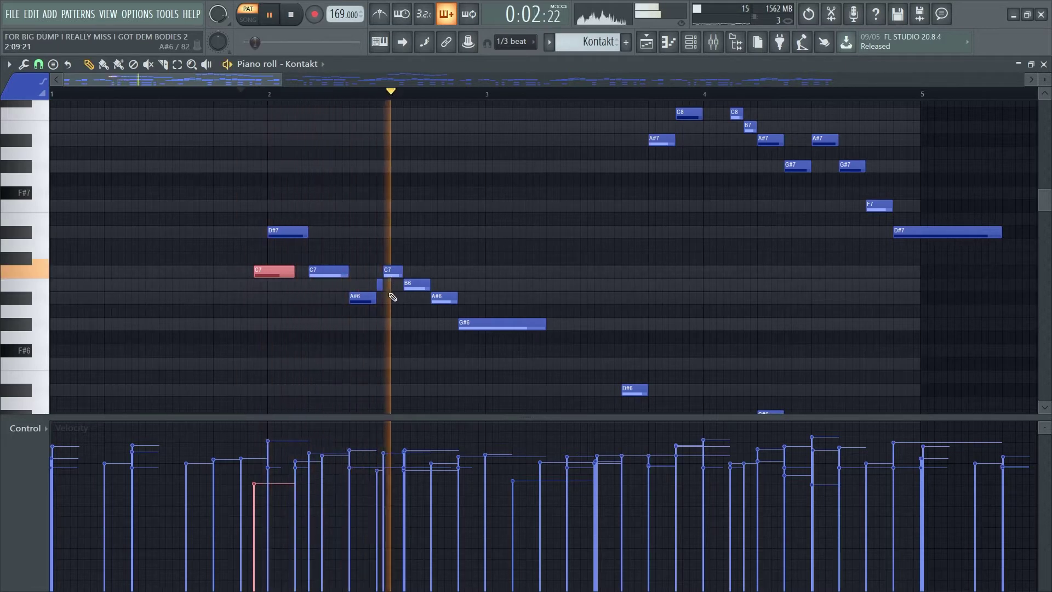
key("space")
Step: Select the short B6 grace note and the C7 following it in bar 2, play the passage, and clear the selection
scroll(384, 249, "up", 4, "ctrl")
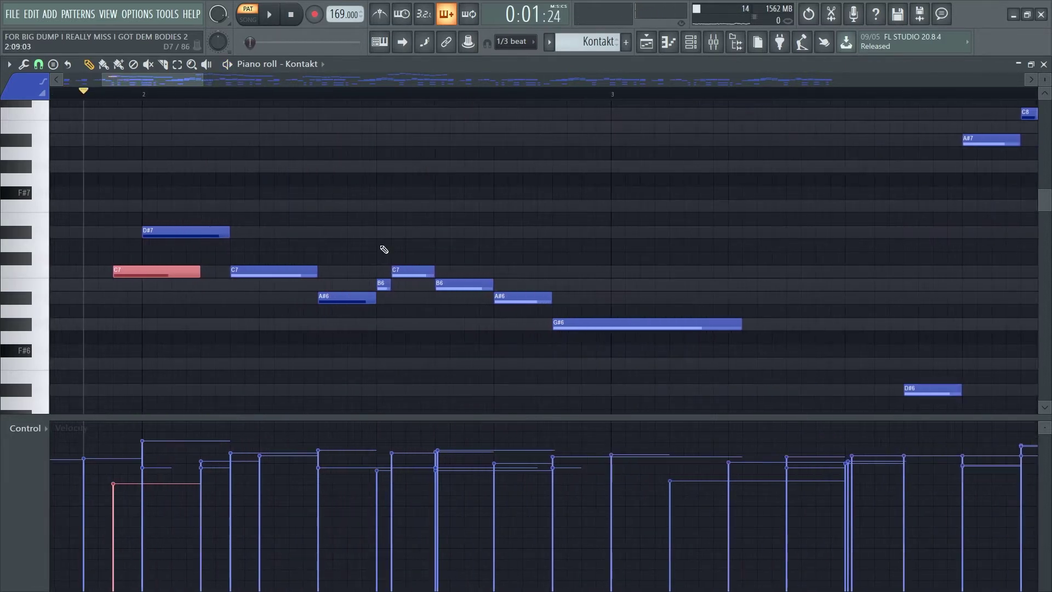
left_click_drag(399, 239, 387, 290)
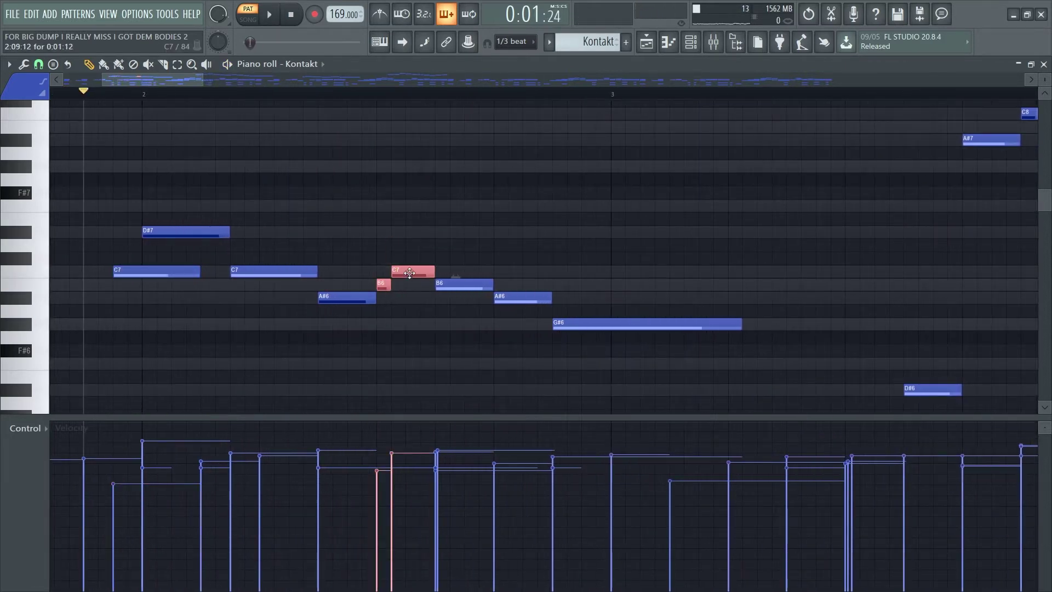
scroll(277, 142, "down", 4, "ctrl")
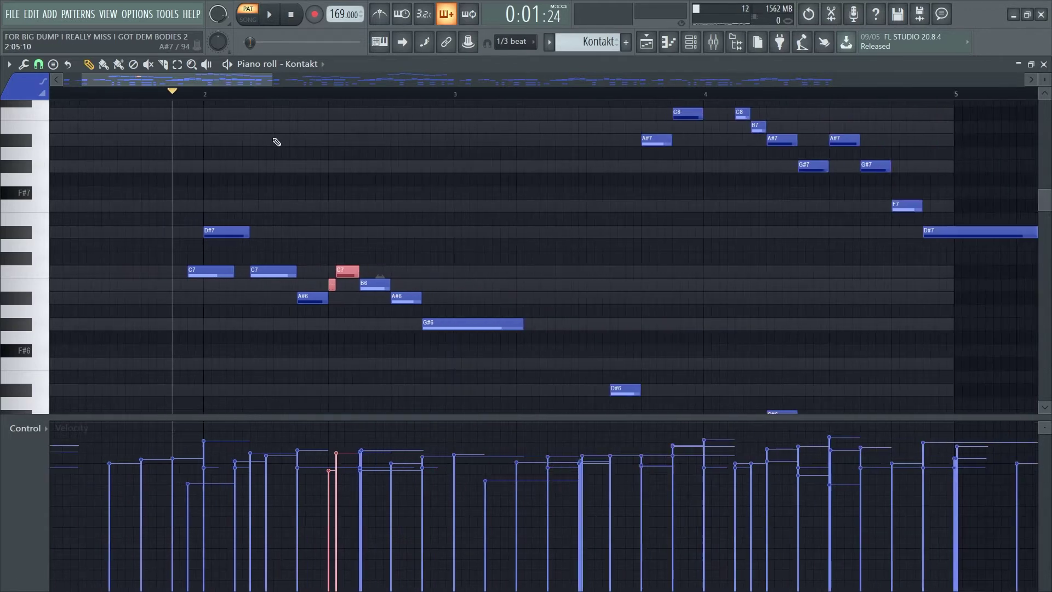
key("space")
key("space")
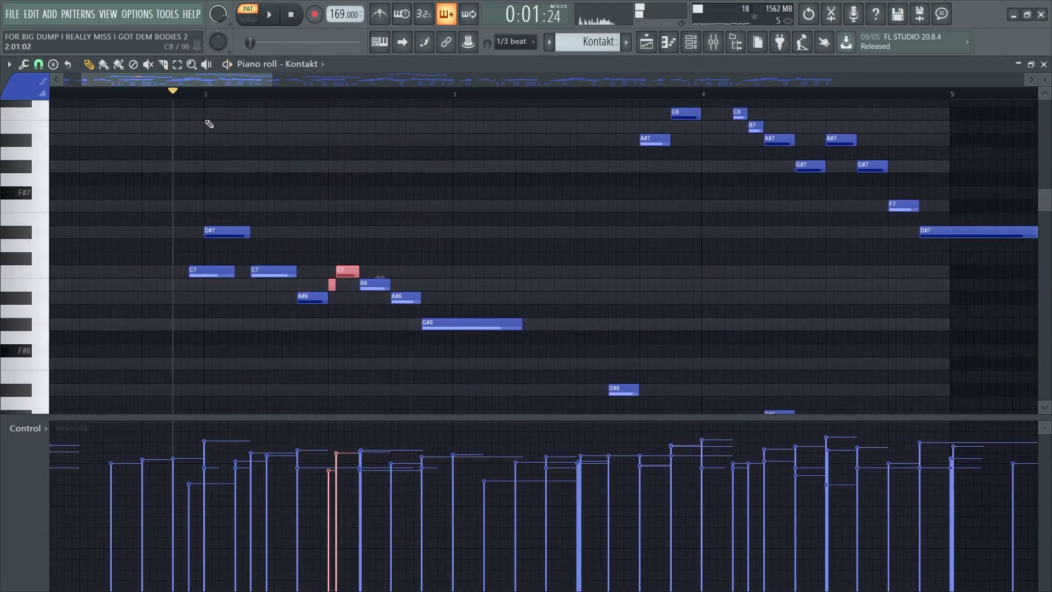
left_click(207, 117)
right_click(207, 117)
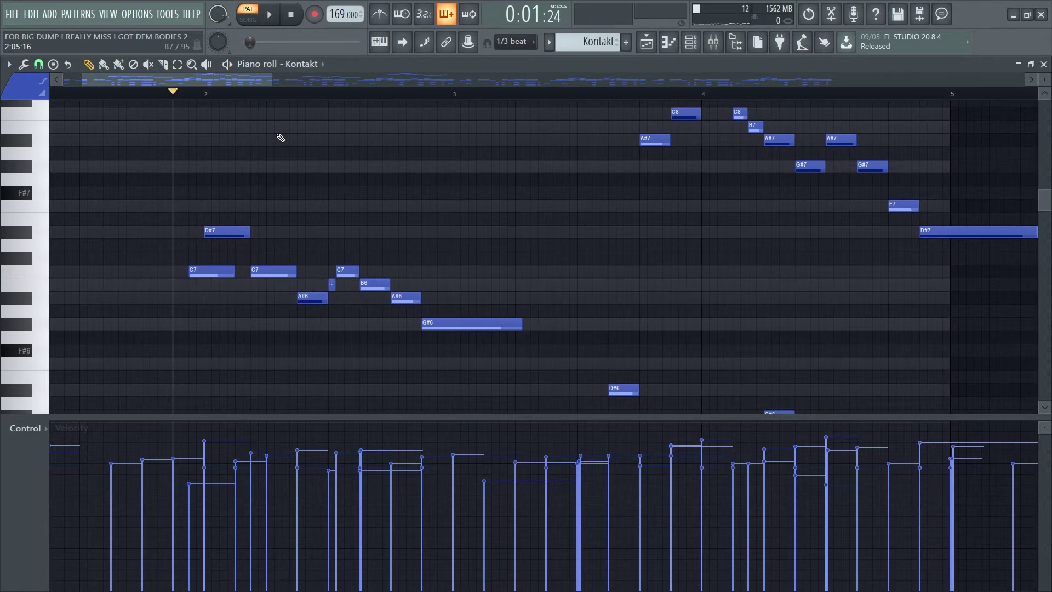
Step: Select the whole second melody phrase, from A#7 before bar 4 to the long D#7 crossing into bar 5
scroll(410, 257, "down", 3, "ctrl")
scroll(409, 256, "down", 1)
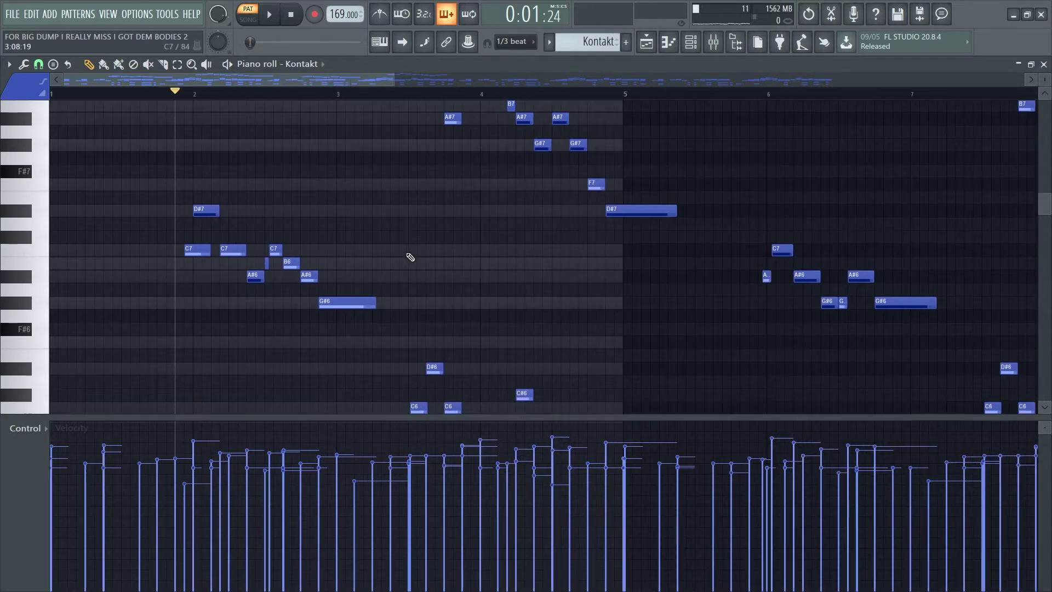
scroll(394, 233, "up", 3)
scroll(442, 228, "up", 2, "ctrl")
scroll(384, 181, "up", 3)
left_click_drag(324, 133, 676, 370)
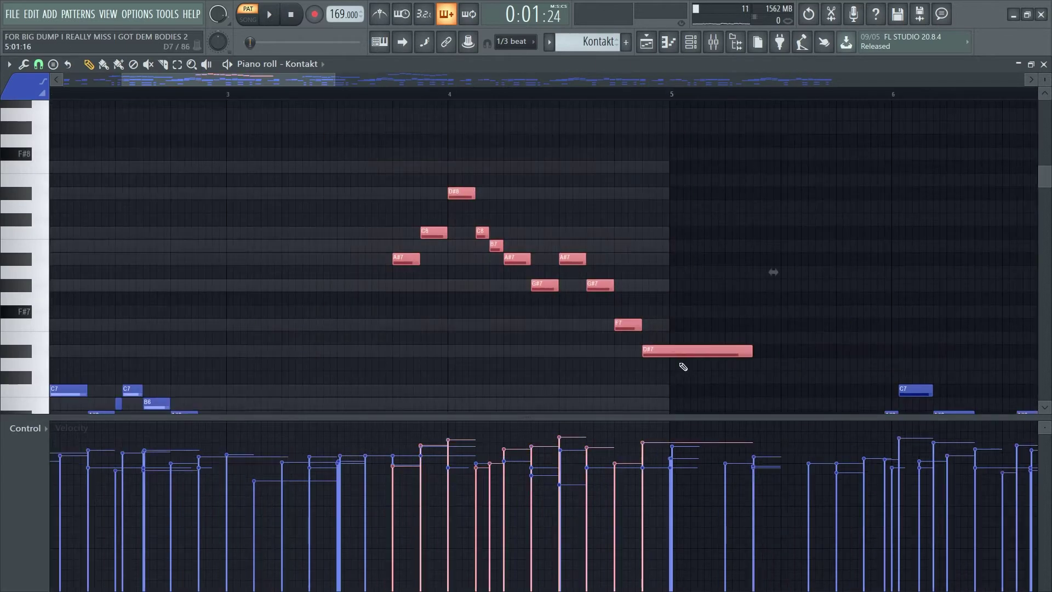
Step: Select the second phrase's parts in turn: the A#7–C8–D#8 rise, the descending C8-to-G#7 run and the A#7-to-D#7 ending
left_click_drag(388, 282, 472, 190)
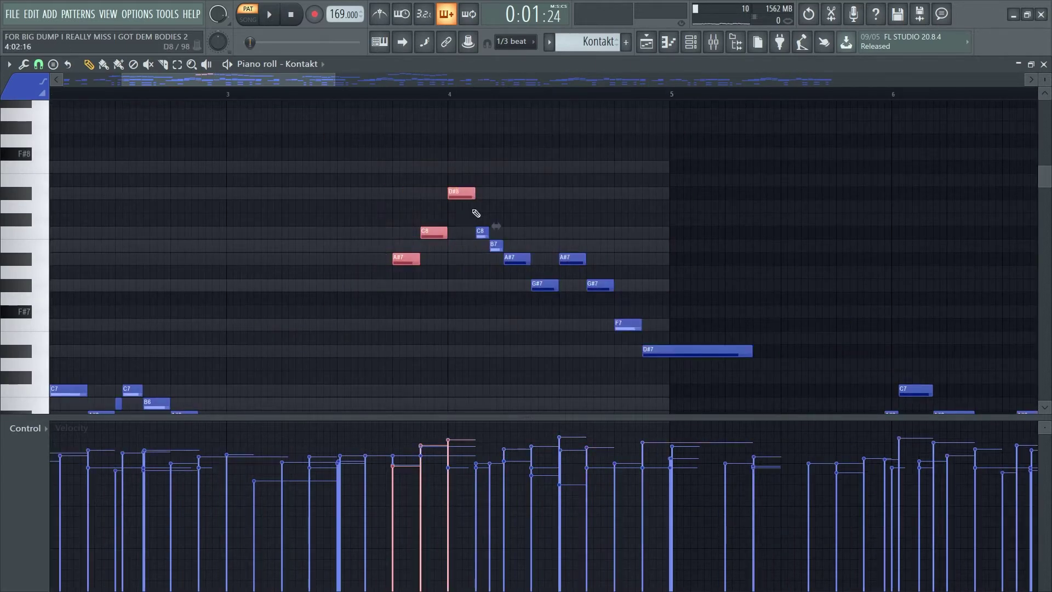
left_click_drag(480, 226, 556, 289)
left_click_drag(570, 246, 567, 271)
left_click_drag(574, 228, 706, 380)
scroll(484, 231, "down", 3)
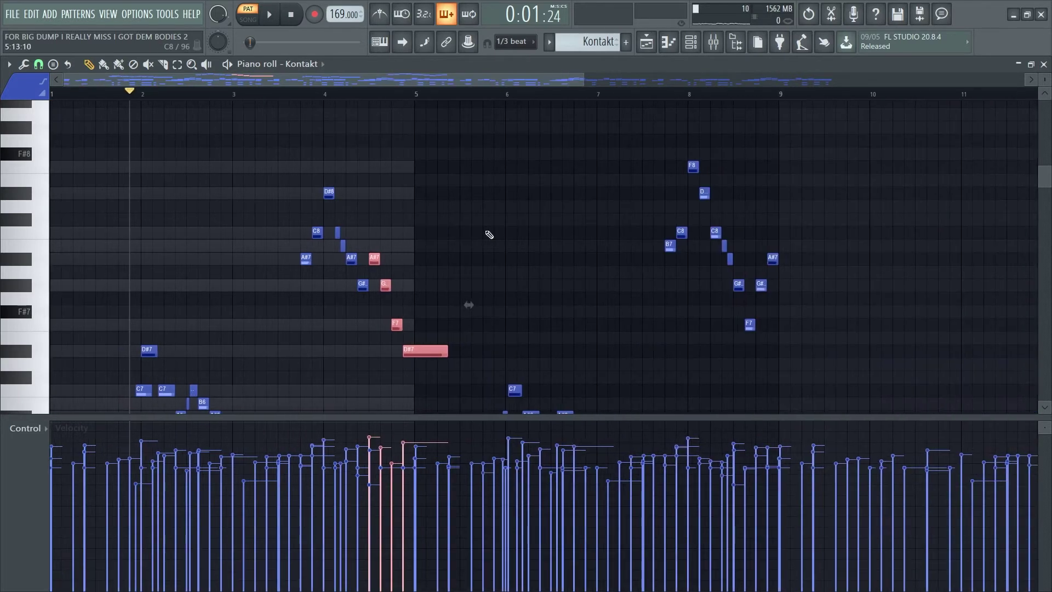
scroll(489, 234, "down", 3)
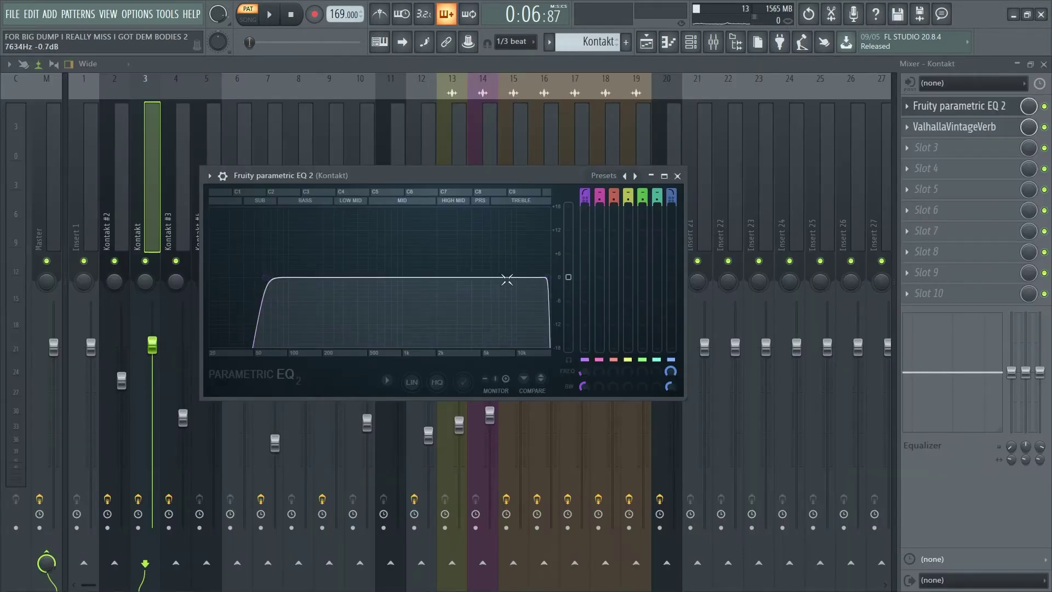
Step: Inspect the ValhallaVintageVerb settings on the Kontakt mixer track and return to the piano roll
left_click(952, 130)
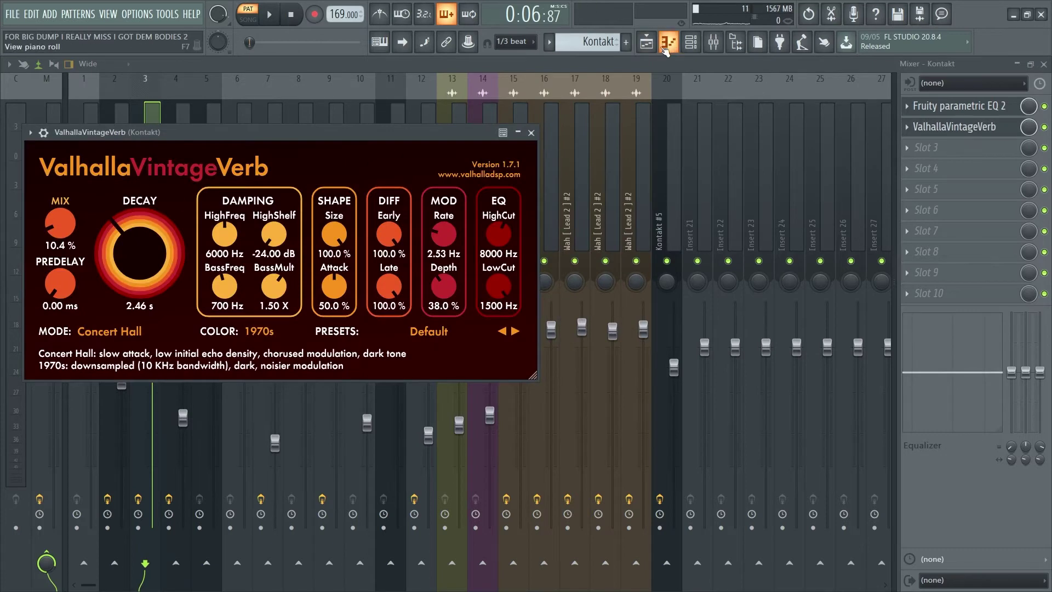
left_click(665, 51)
Step: Play the pad pattern's Kontakt #5 chords from the start, enlarge the note area over the velocity lane, and stop playback
left_click_drag(219, 97, 51, 96)
left_click_drag(1045, 79, 1046, 73)
scroll(791, 170, "down", 1)
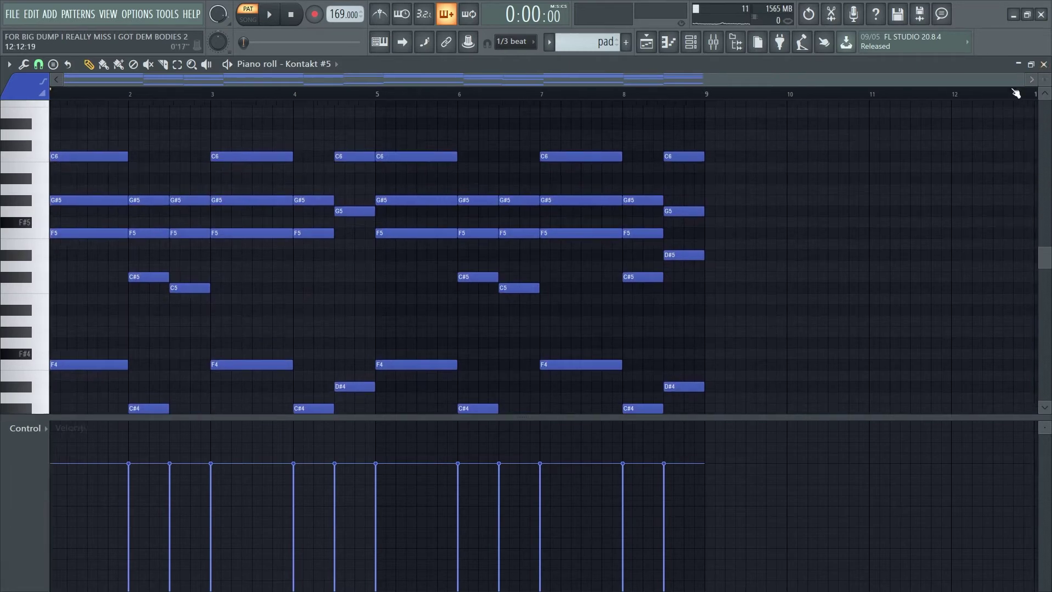
key("space")
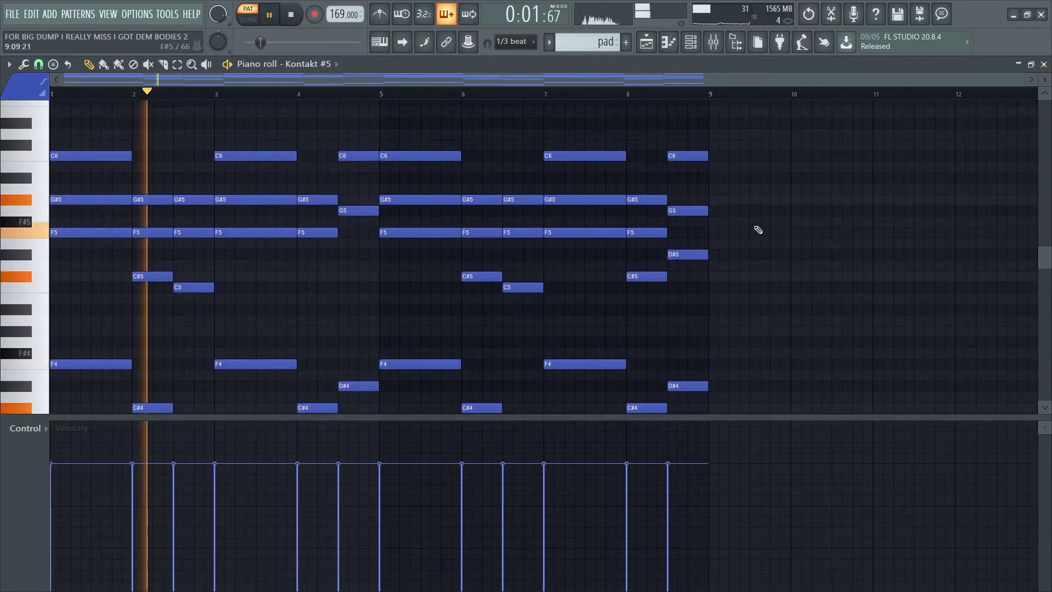
scroll(757, 229, "down", 1)
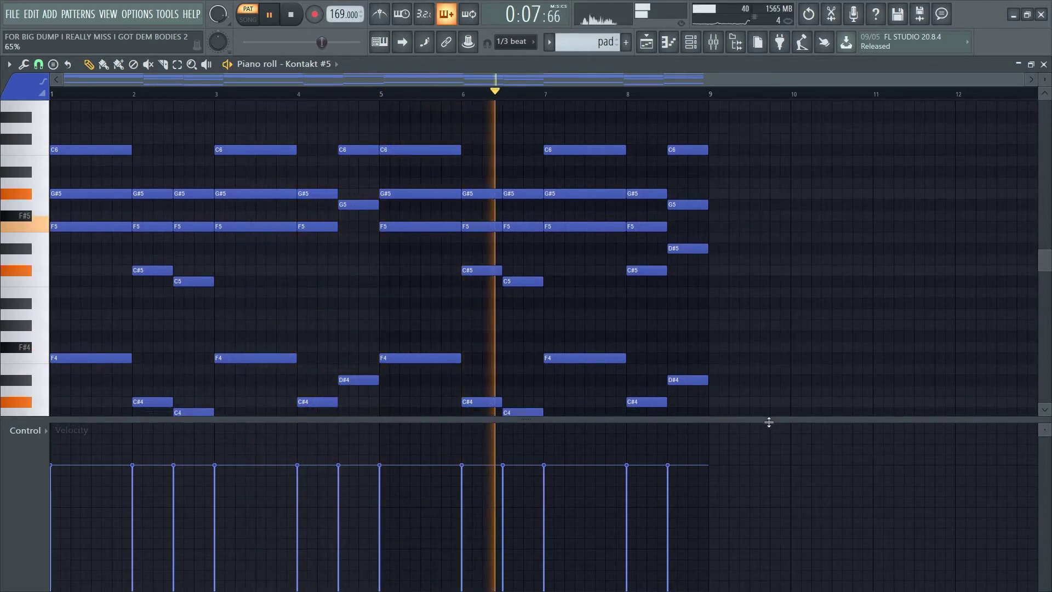
left_click_drag(768, 419, 763, 485)
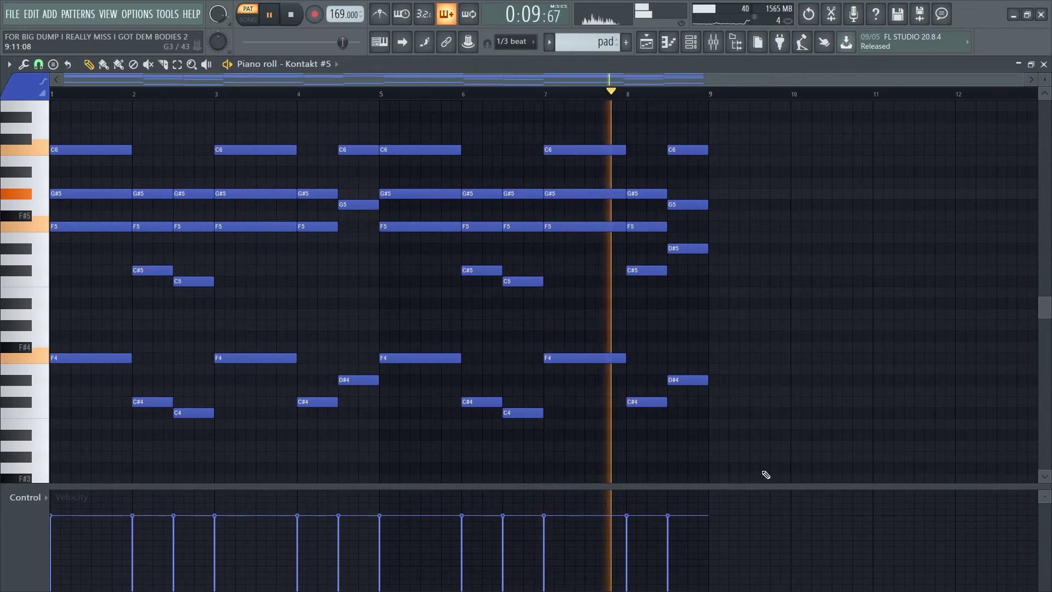
key("space")
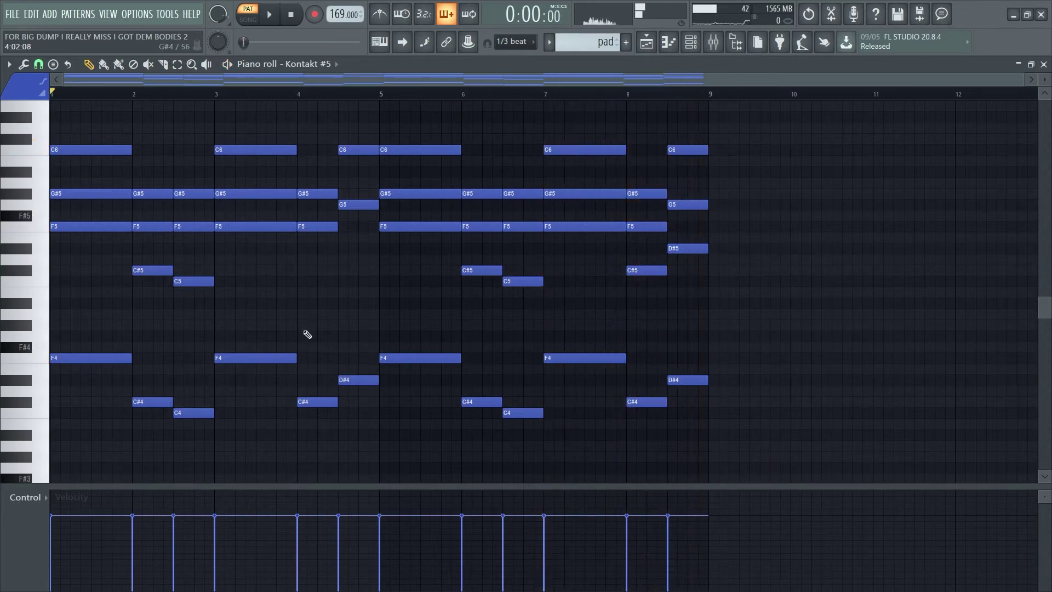
Step: Select the C6, G#5 and F5 notes of the pad chord in bar 1
scroll(19, 199, "up", 3)
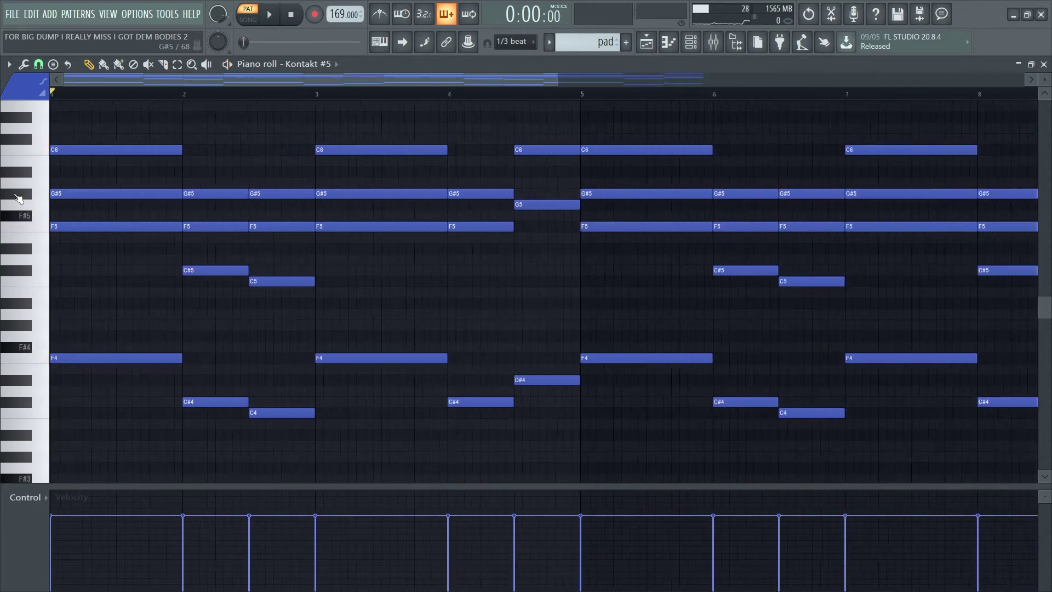
left_click_drag(92, 135, 89, 227)
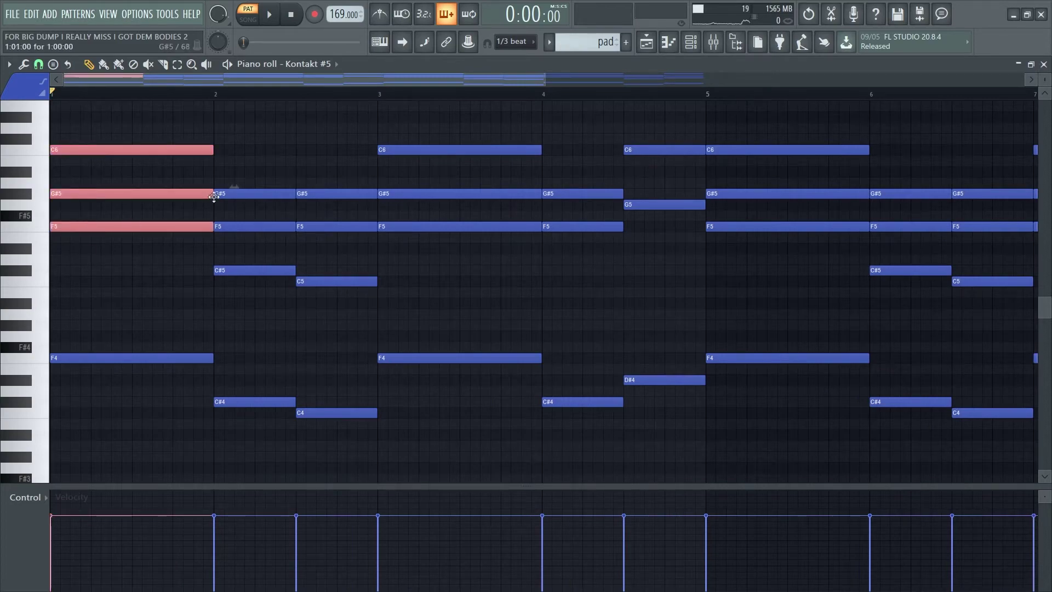
Step: Select the upper notes of the two pad chords in bar 2, followed by the lower notes of the opening chords
left_click_drag(276, 166, 343, 277)
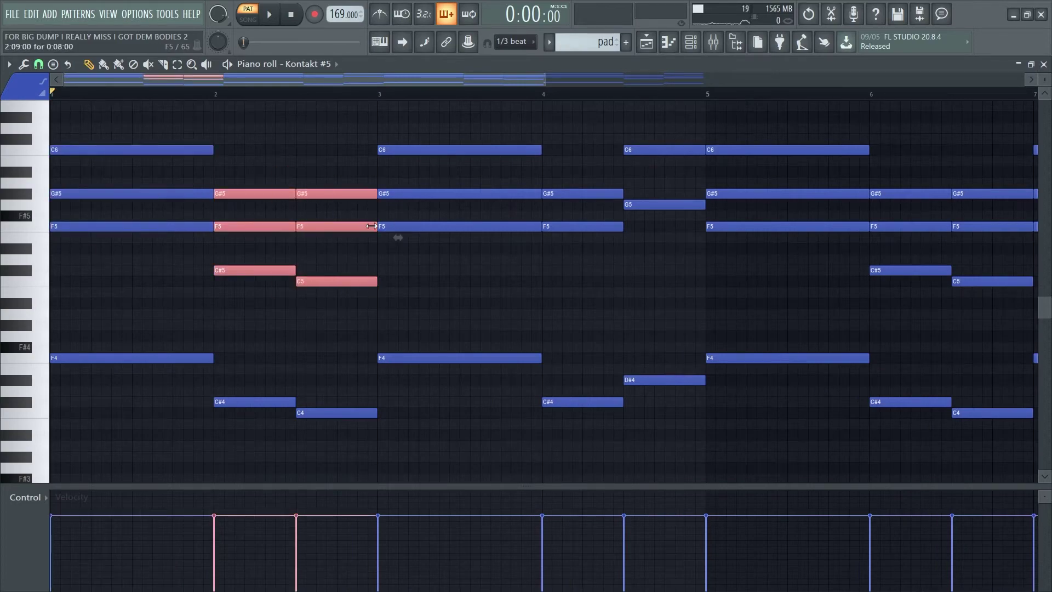
scroll(372, 226, "down", 2)
scroll(376, 230, "up", 3)
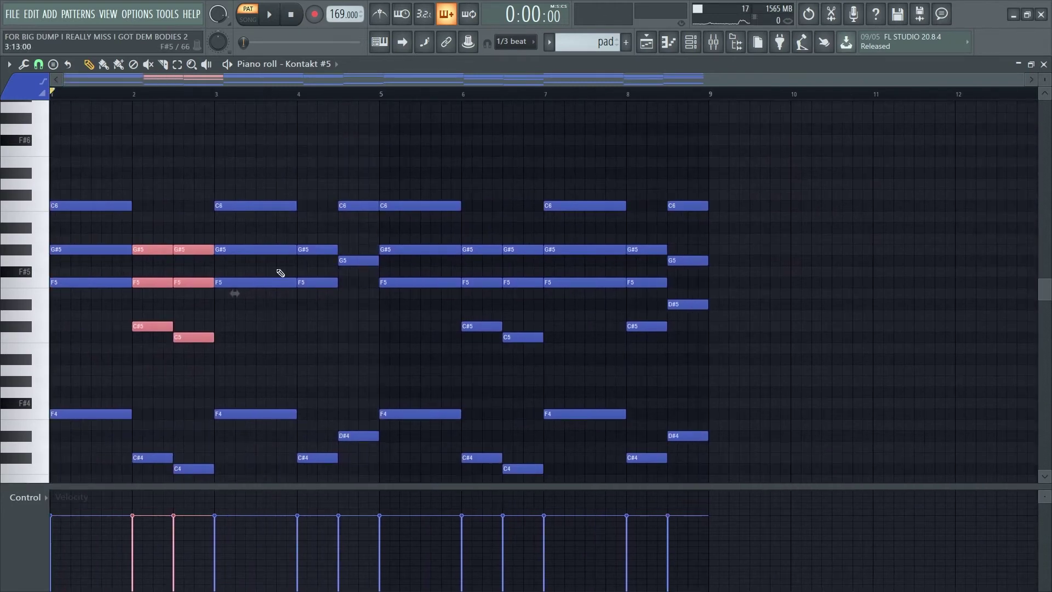
scroll(280, 272, "down", 3)
left_click_drag(62, 327, 293, 434)
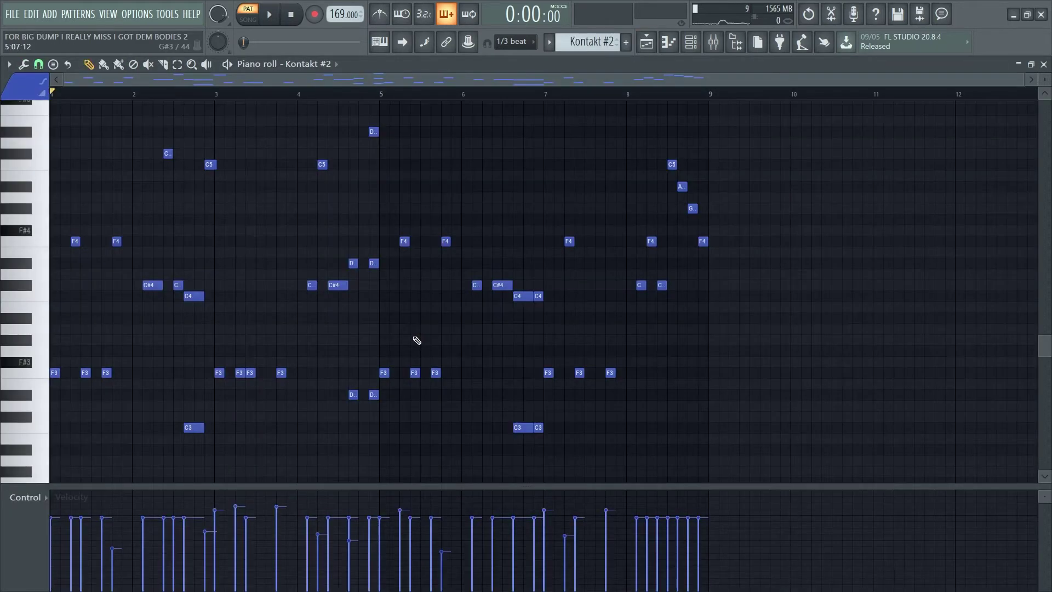
Step: Play the Kontakt #2 pattern from the start, stop it, and select the two F4 notes in bar 1 before surveying the higher notes
key("space")
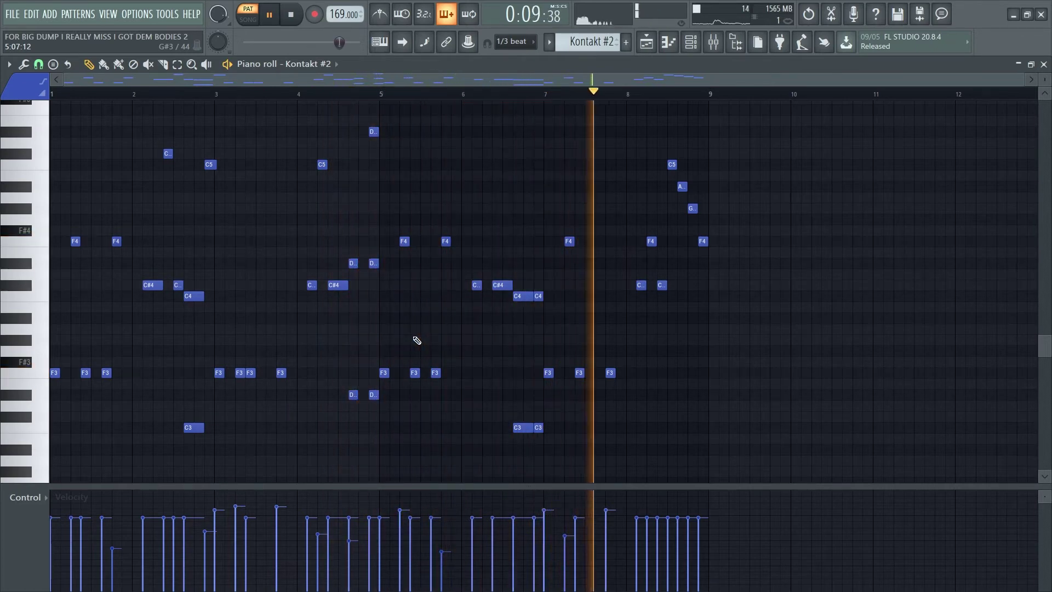
key("space")
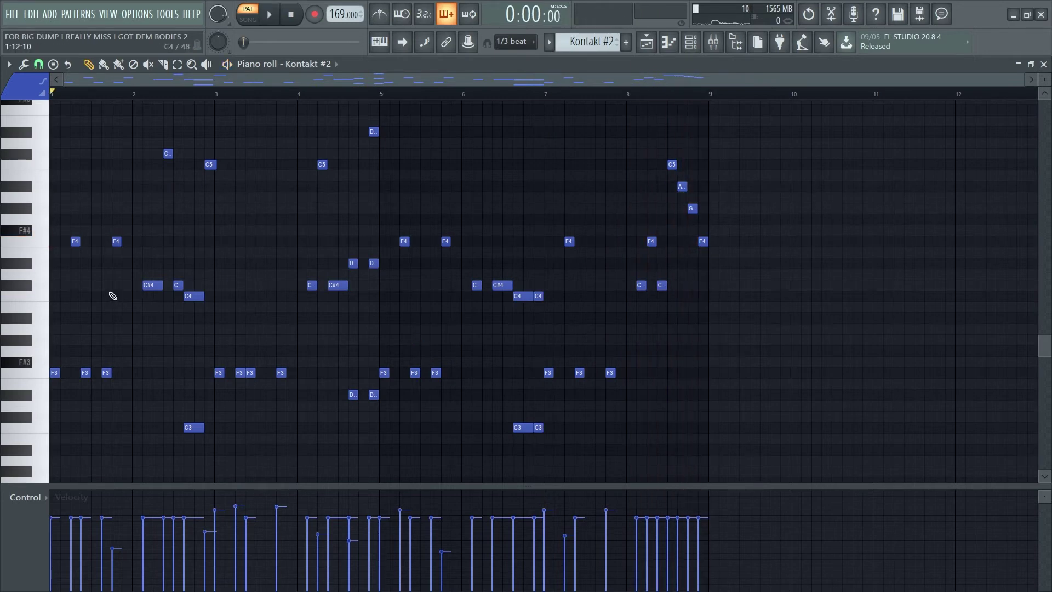
scroll(2, 294, "up", 4)
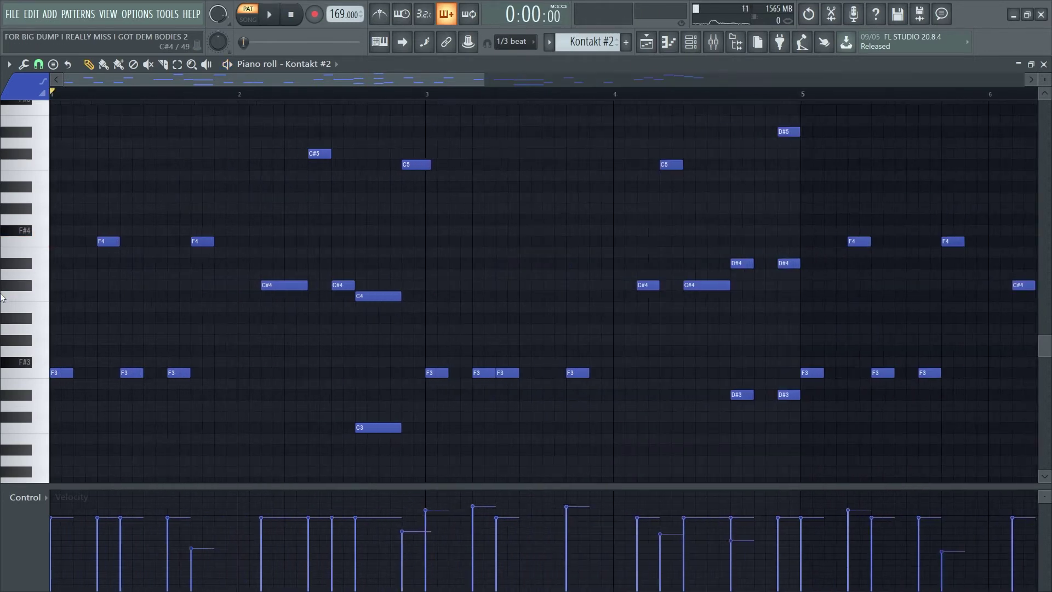
left_click_drag(89, 193, 249, 287)
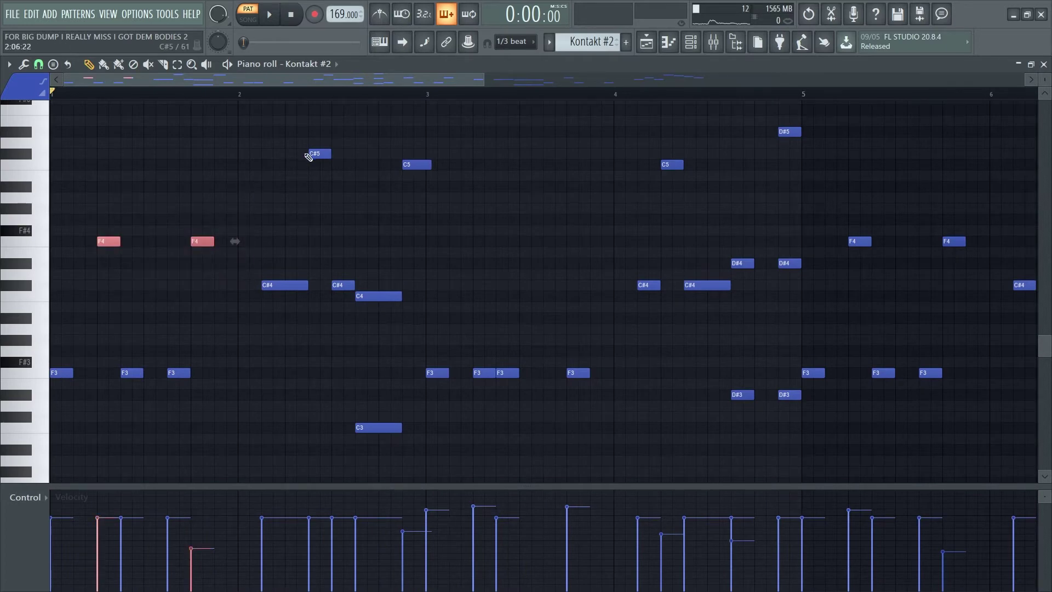
left_click_drag(747, 129, 690, 179)
scroll(691, 179, "down", 5)
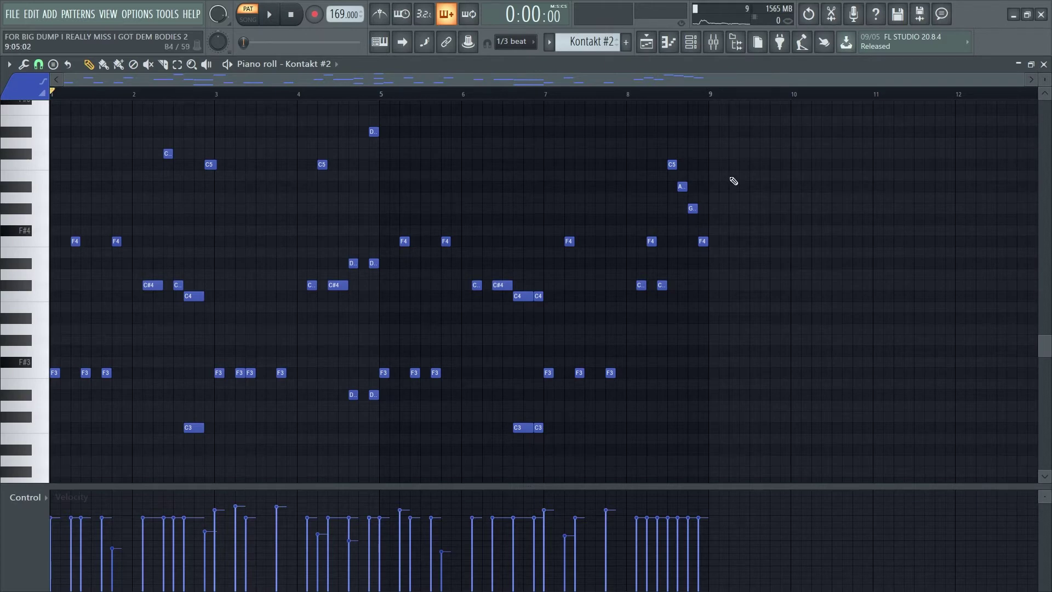
Step: Select the descending C5–A#4–G#4–F4 run at the end of bar 8, audition it briefly and clear the selection
scroll(734, 181, "up", 4, "ctrl")
left_click_drag(512, 148, 686, 294, "ctrl")
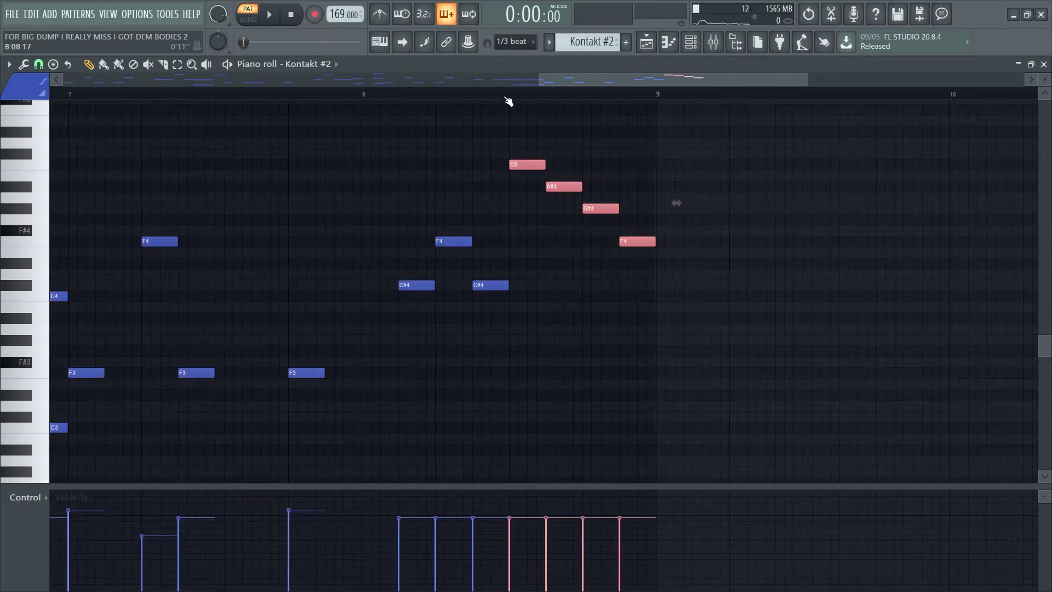
key("space")
key("space")
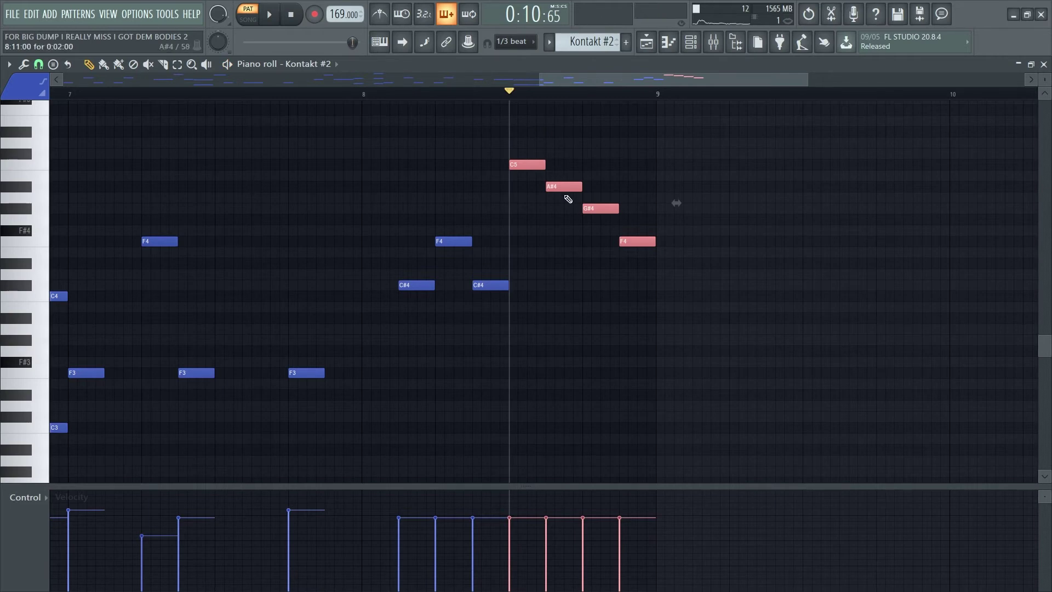
left_click(660, 282)
Step: Inspect the Fruity Parametric EQ 2 on the Kontakt #2 mixer track and open the Kontakt #4 pattern's notes from the playlist
key("F9")
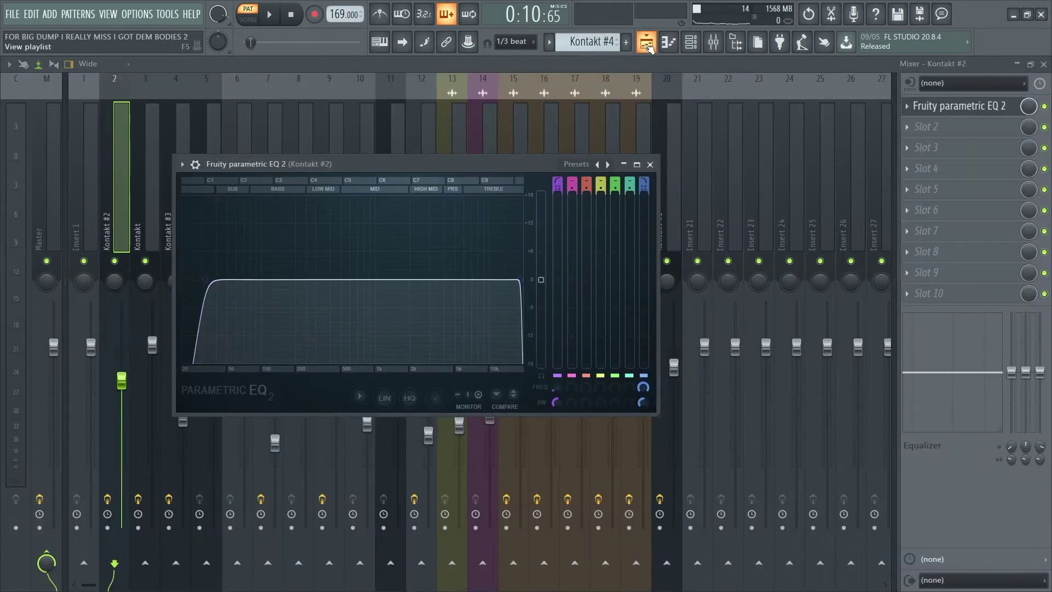
left_click(647, 43)
double_click(360, 232)
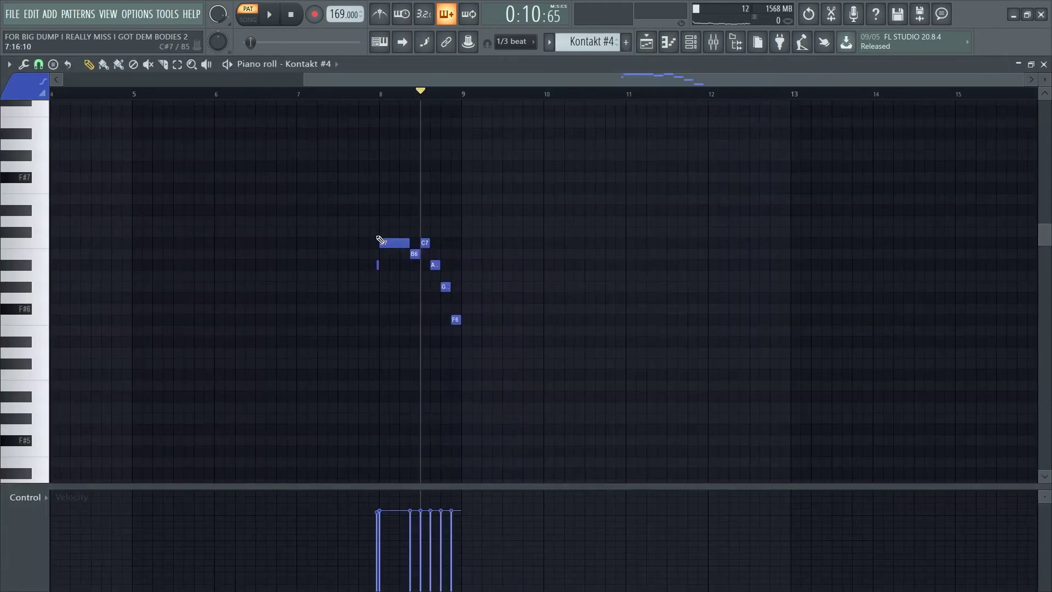
scroll(380, 239, "left", 3)
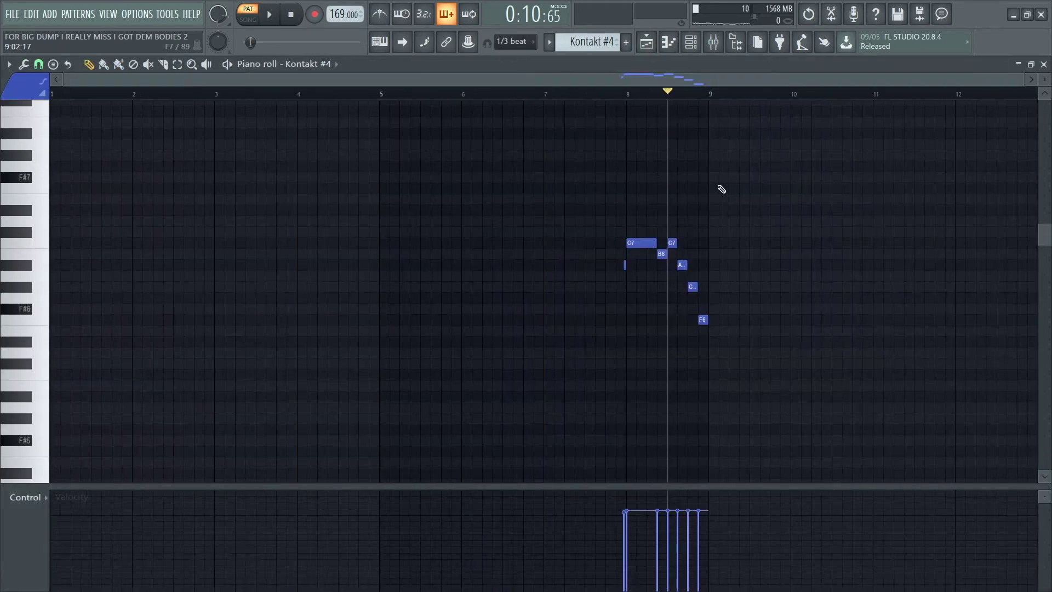
scroll(722, 189, "down", 2)
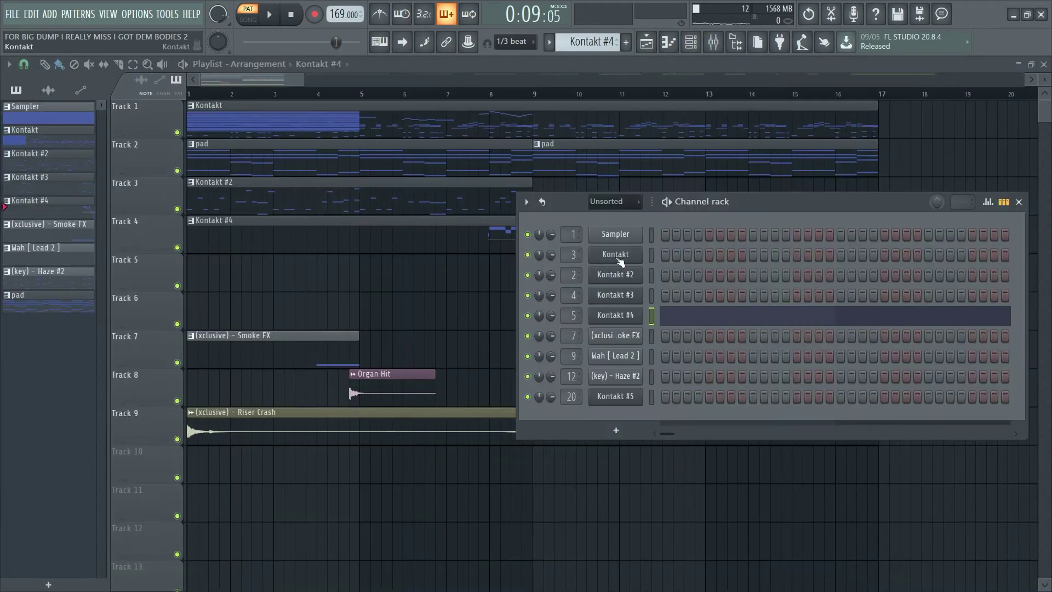
Step: Examine the instruments loaded in the Kontakt and Kontakt #2 channels, closing each plugin window after viewing it
left_click(623, 259)
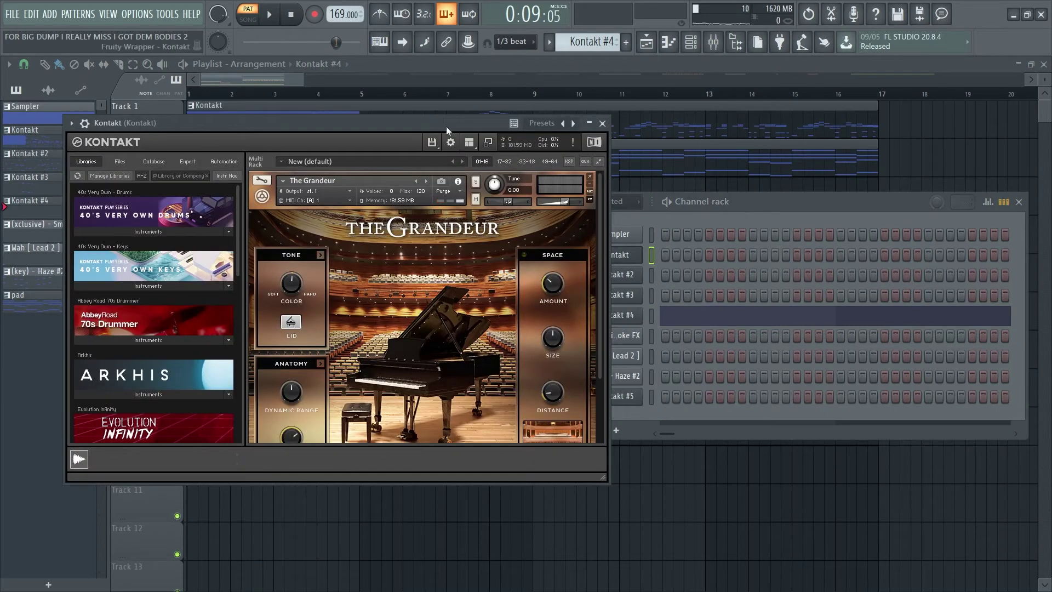
left_click_drag(430, 120, 482, 120)
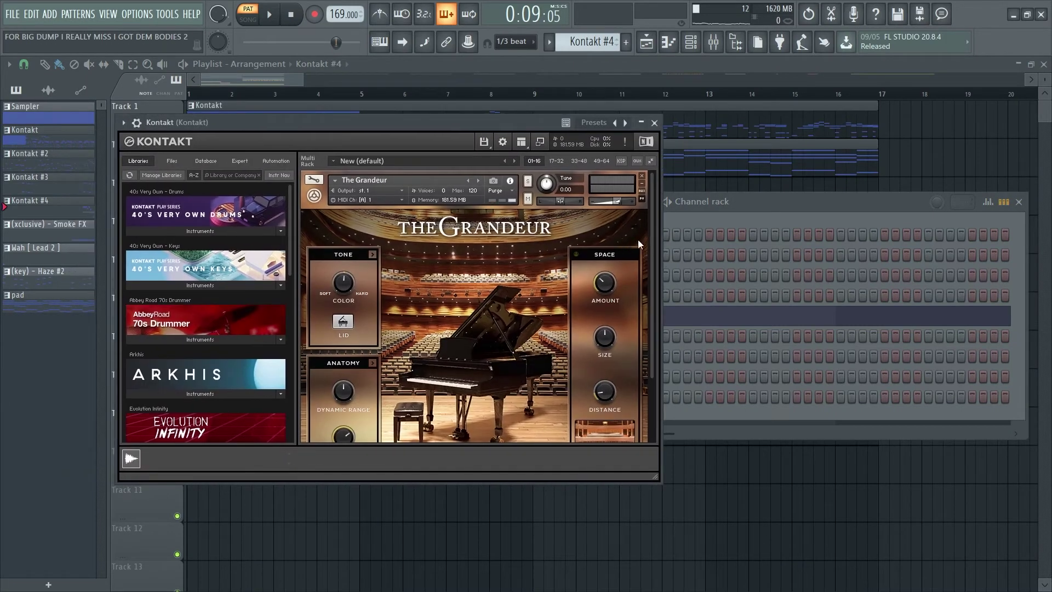
left_click(655, 123)
left_click(617, 267)
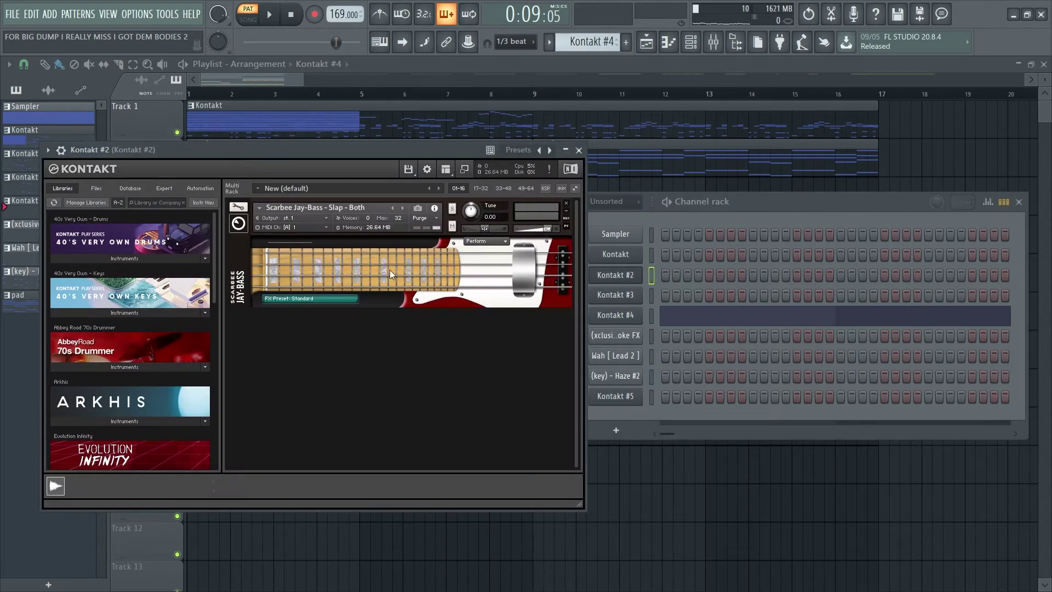
left_click(580, 150)
Step: Examine the instruments loaded in the Kontakt #3, Kontakt #4 and Kontakt #5 channels and close the plugin window
left_click(633, 299)
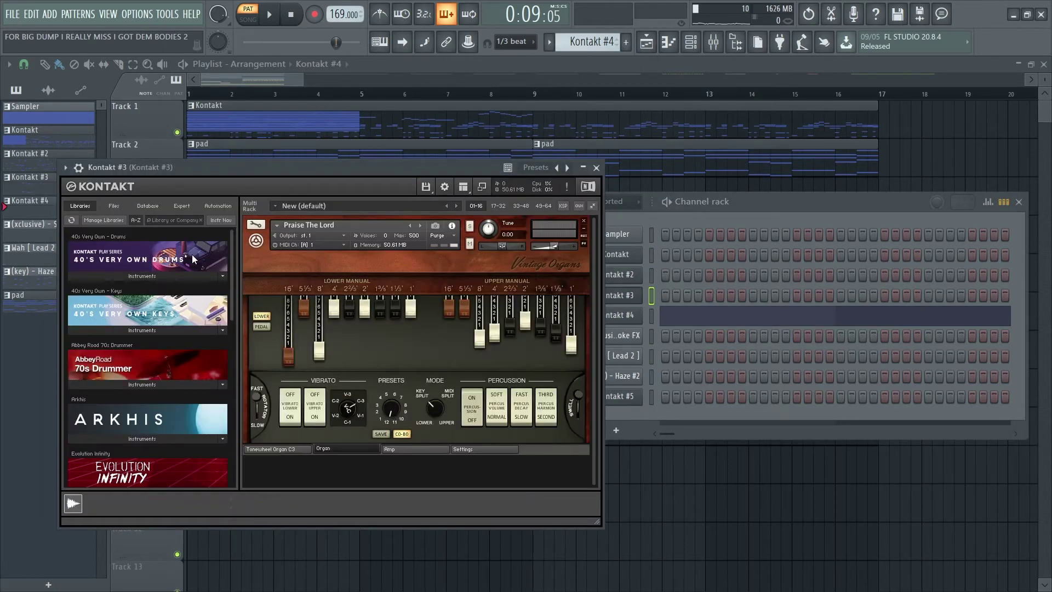
left_click(636, 316)
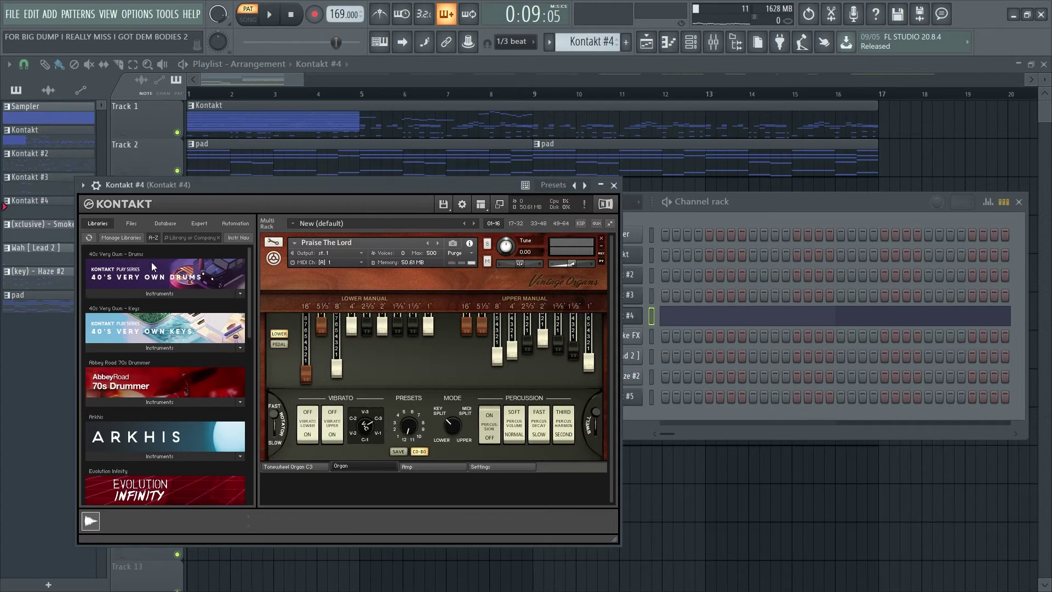
left_click(635, 397)
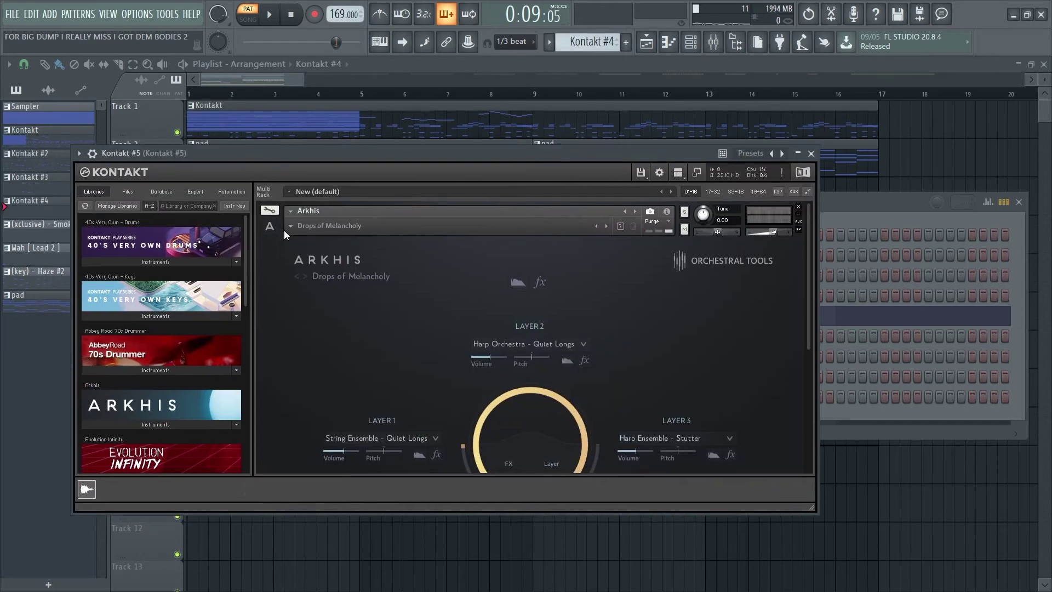
left_click(810, 154)
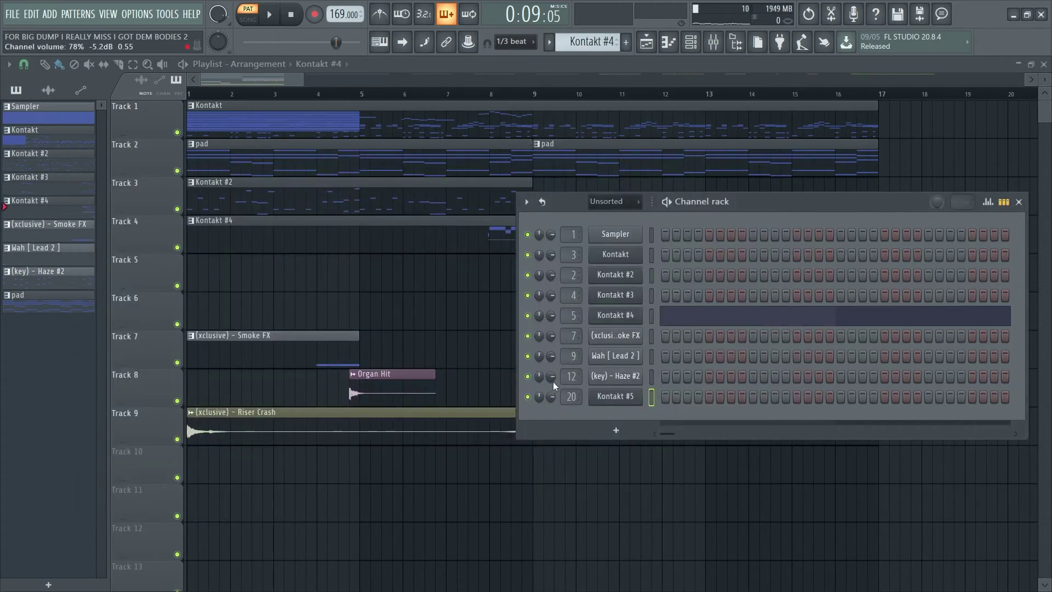
left_click(626, 403)
left_click(816, 154)
Step: Open the Kontakt #4 pattern from the playlist and play its phrase around bar 8, stopping playback afterward
double_click(396, 251)
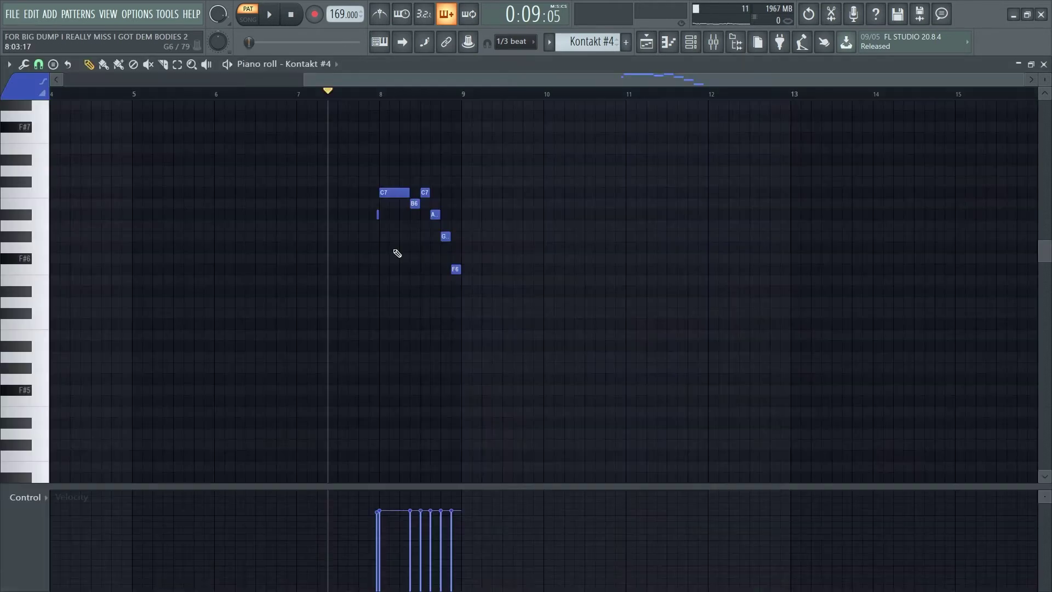
key("space")
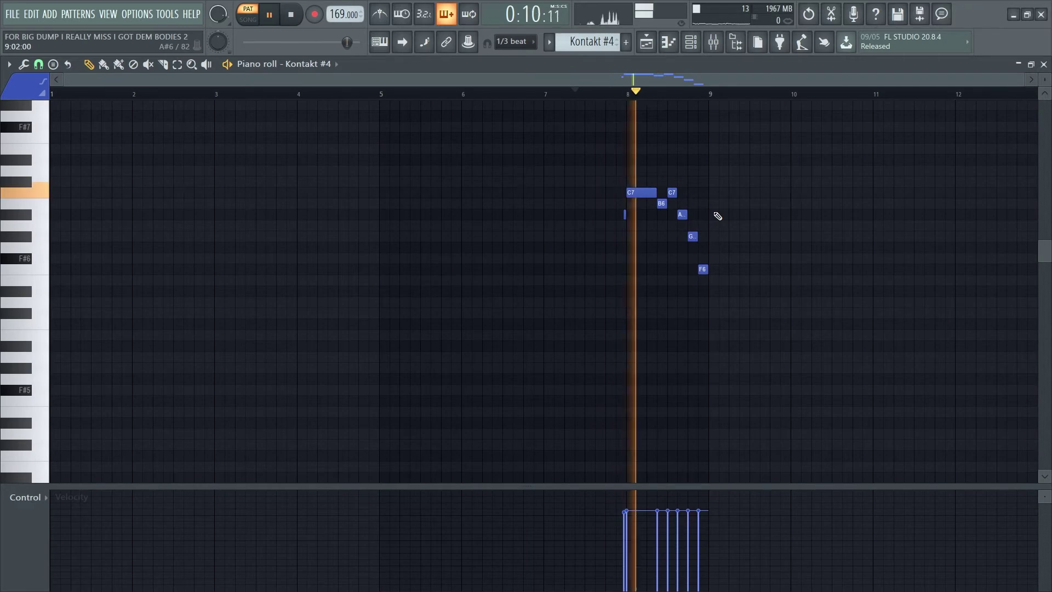
key("space")
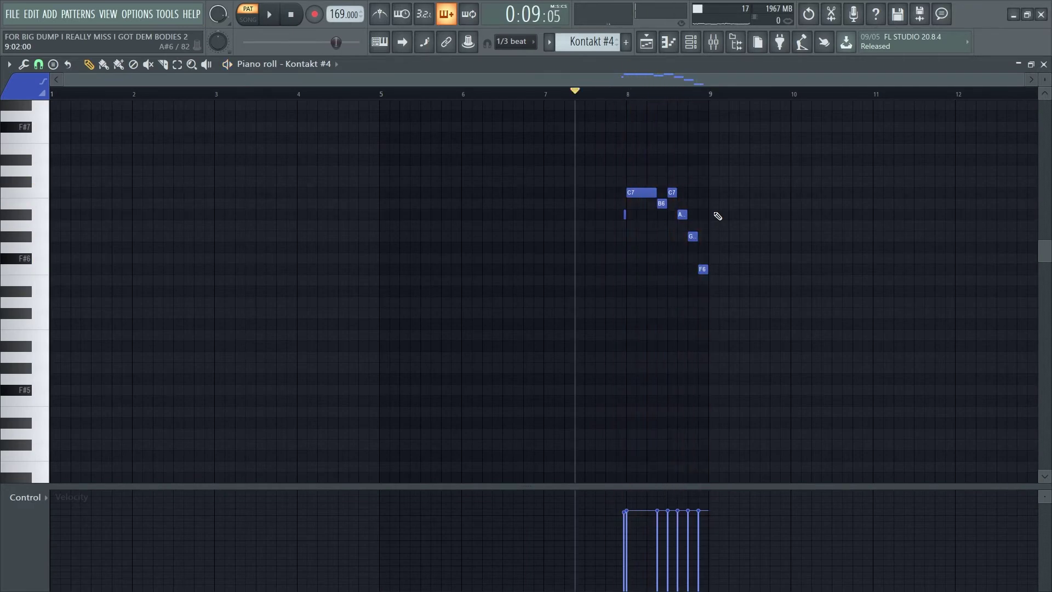
Step: Reopen the Kontakt #4 instrument, locate Vintage Organs at the end of its library list and close the plugin
left_click(691, 44)
left_click(627, 316)
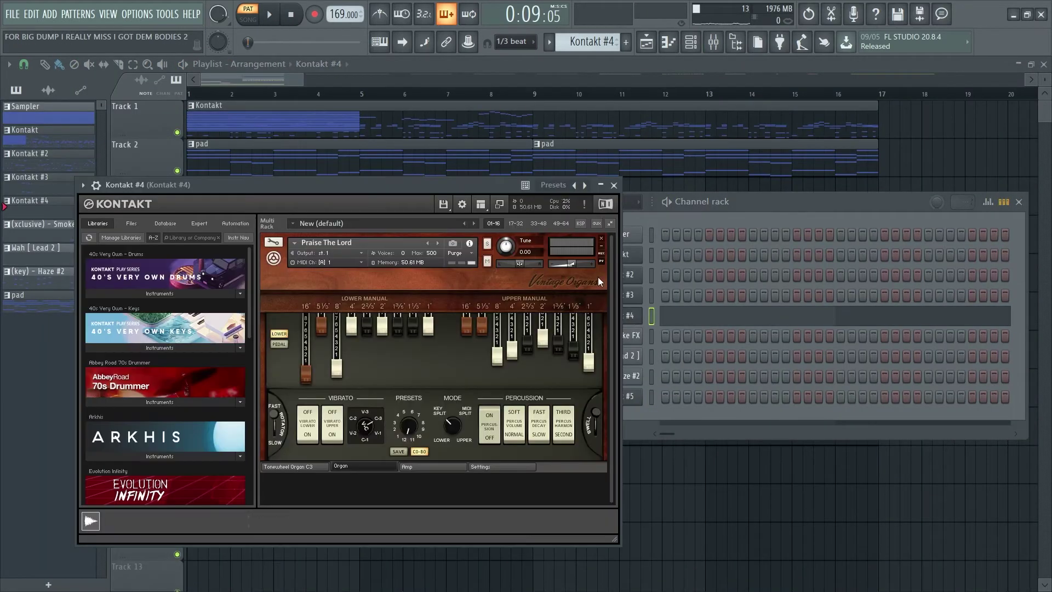
left_click_drag(251, 286, 242, 493)
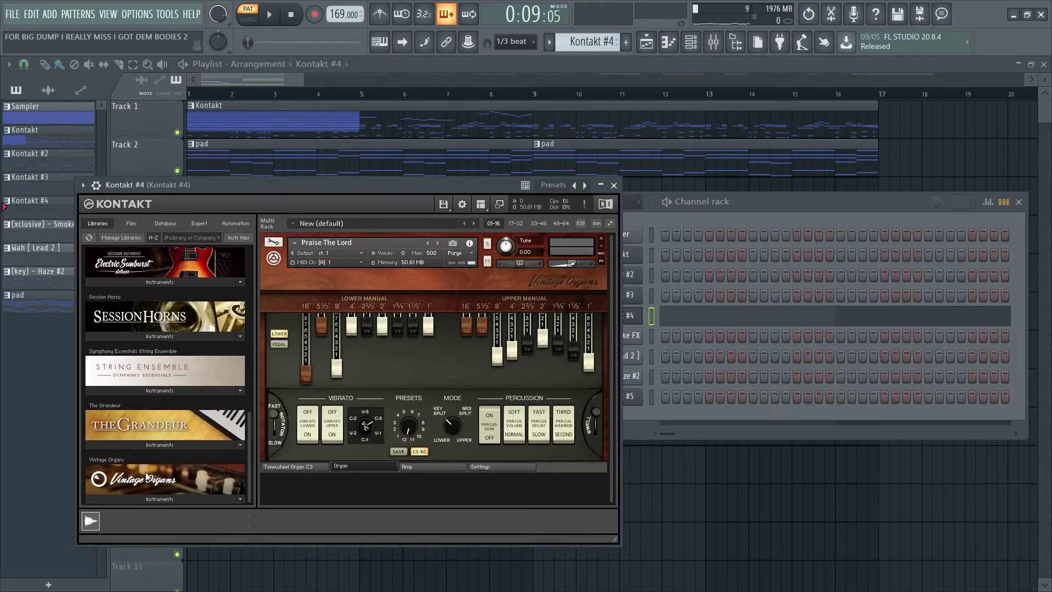
left_click(613, 186)
Step: Solo playlist Track 5, open its (key) – Haze #2 pattern in the piano roll, play the notes and stop
left_click(186, 257)
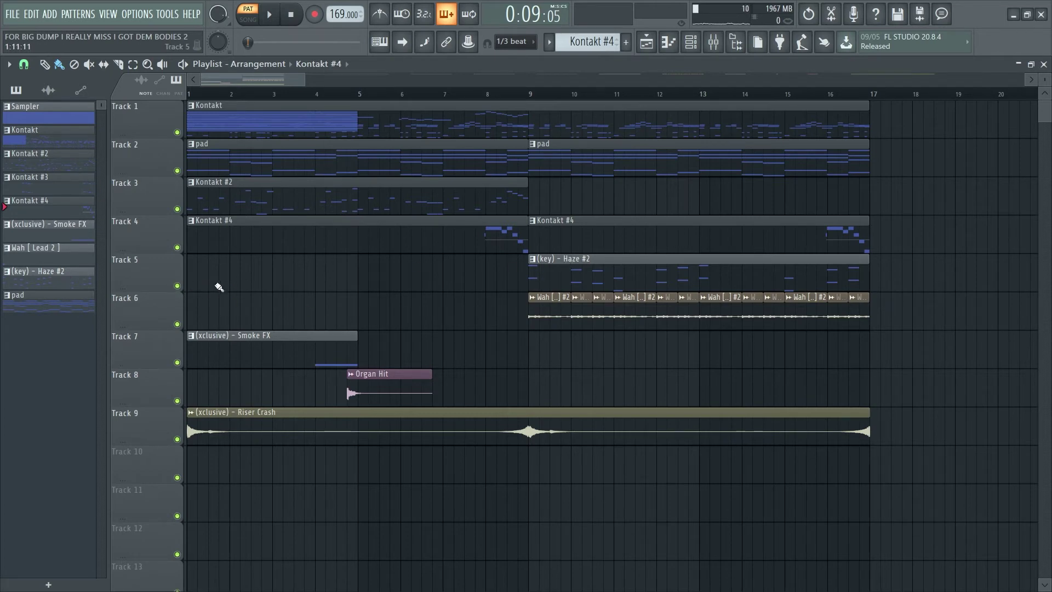
right_click(178, 286)
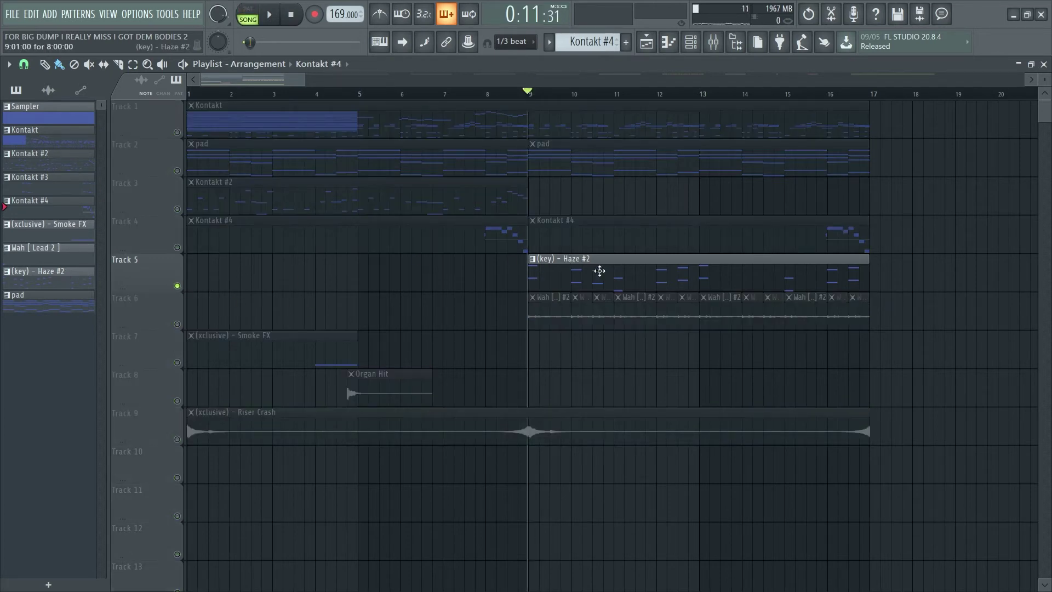
double_click(599, 270)
key("space")
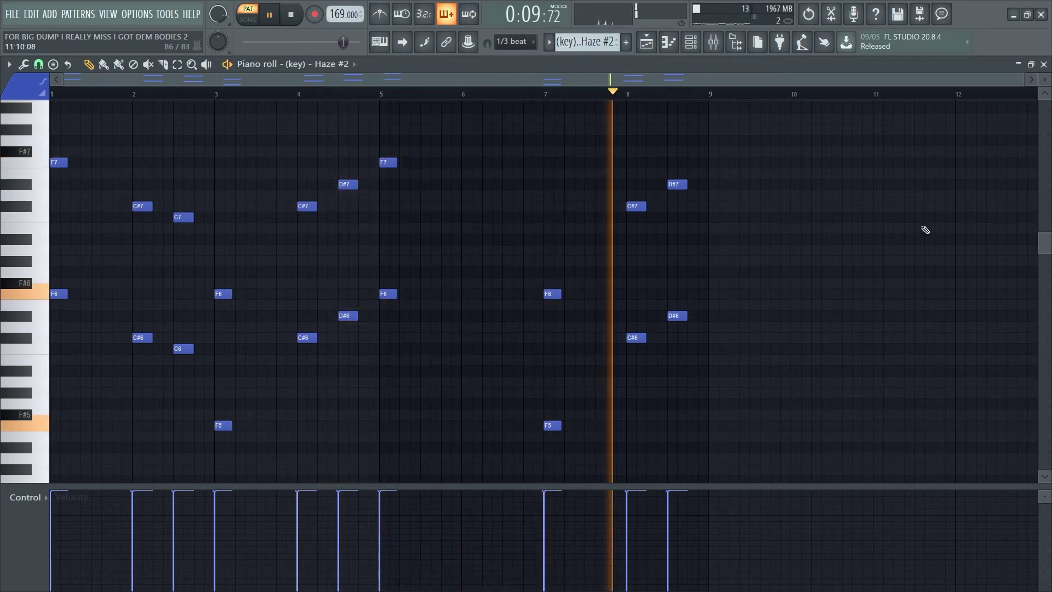
key("space")
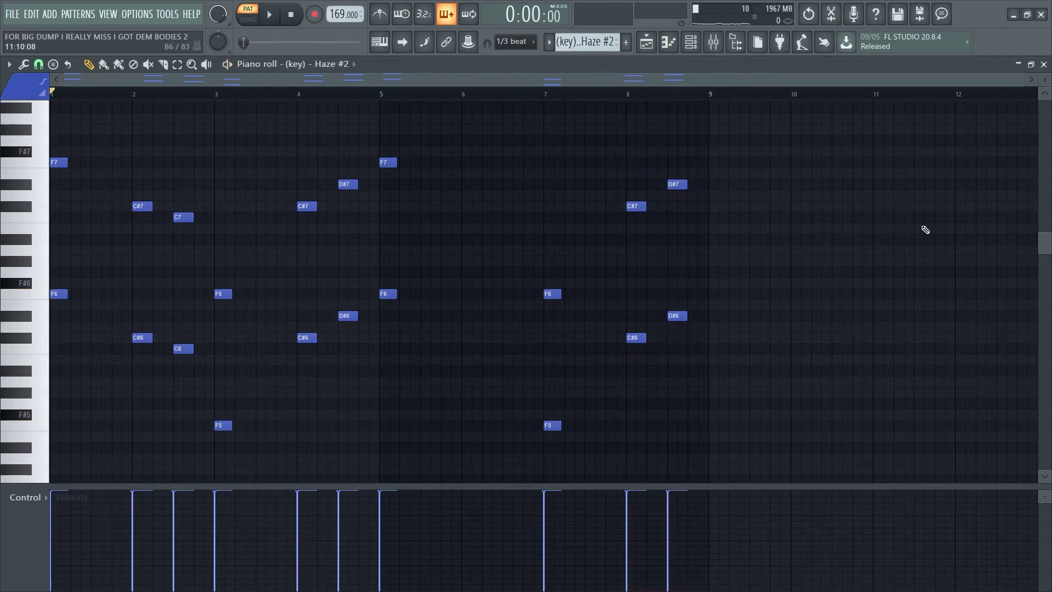
Step: Return to the playlist, solo Track 6, and play its Wah [ Lead 2 ] clips from just before bar 9, then stop
left_click(697, 48)
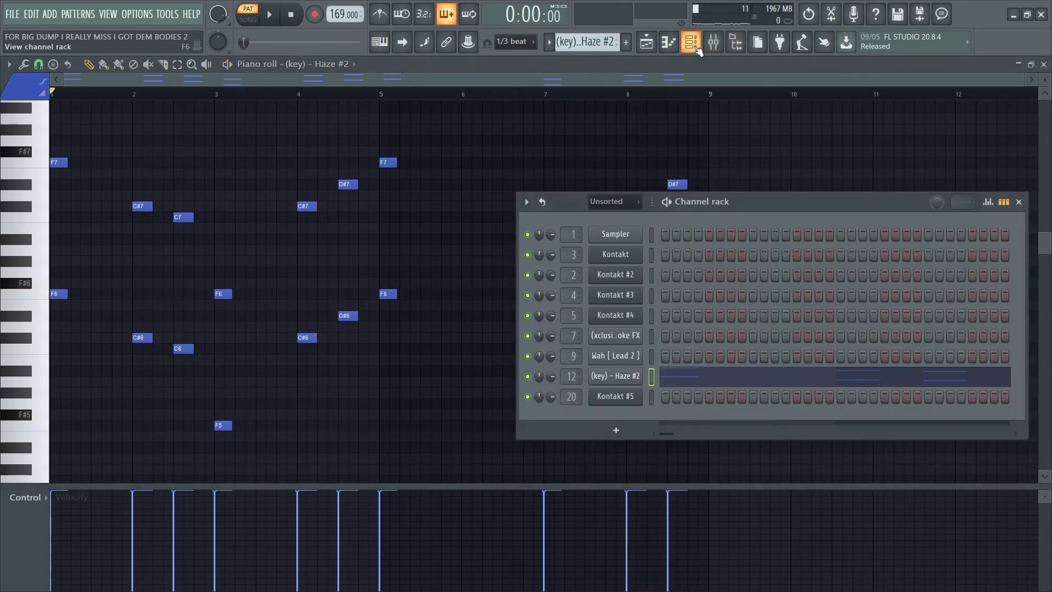
left_click(647, 44)
left_click(527, 93)
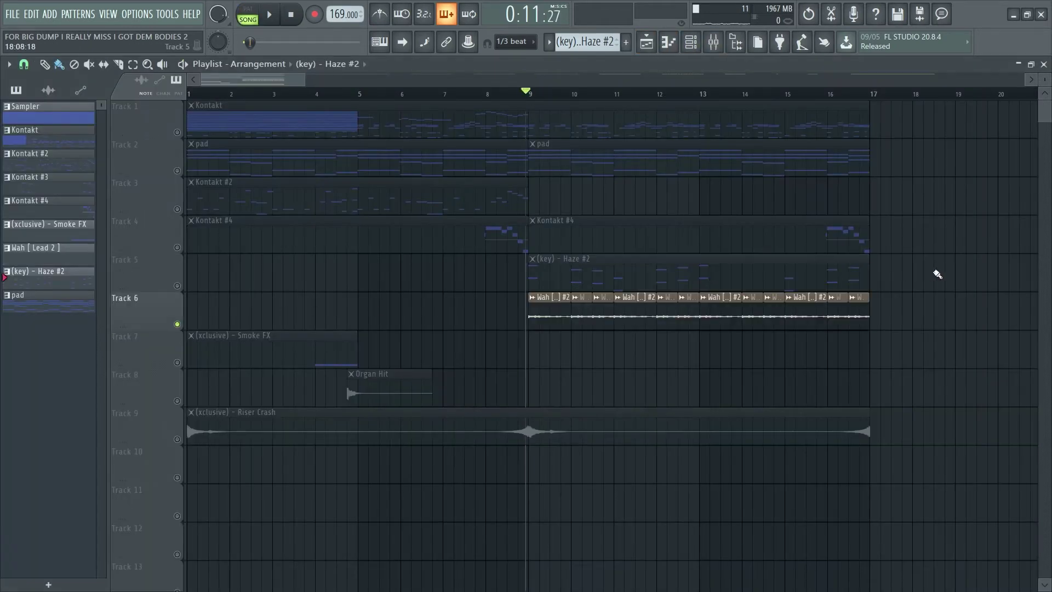
key("space")
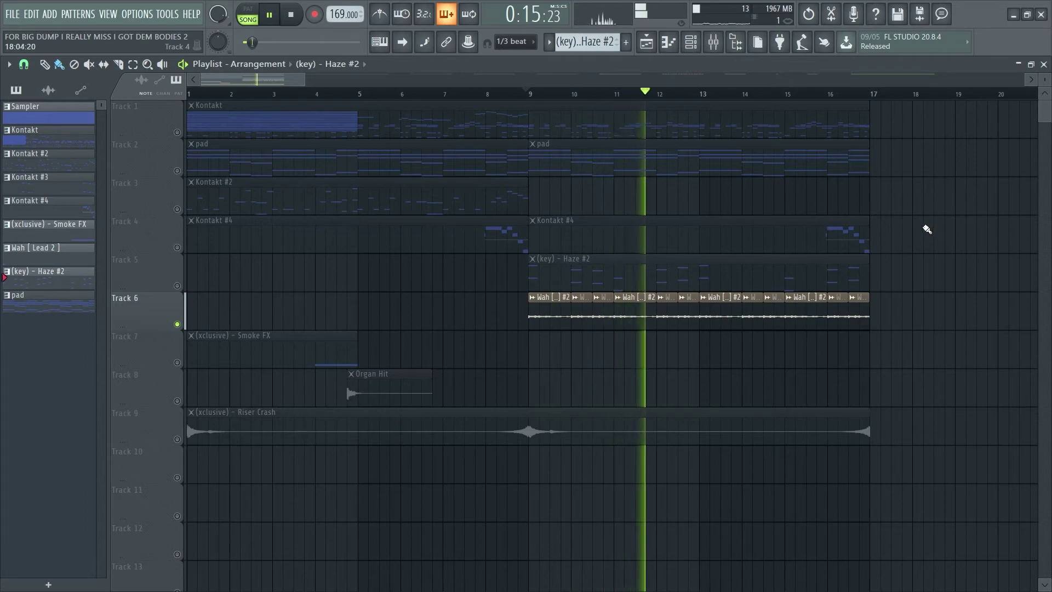
key("space")
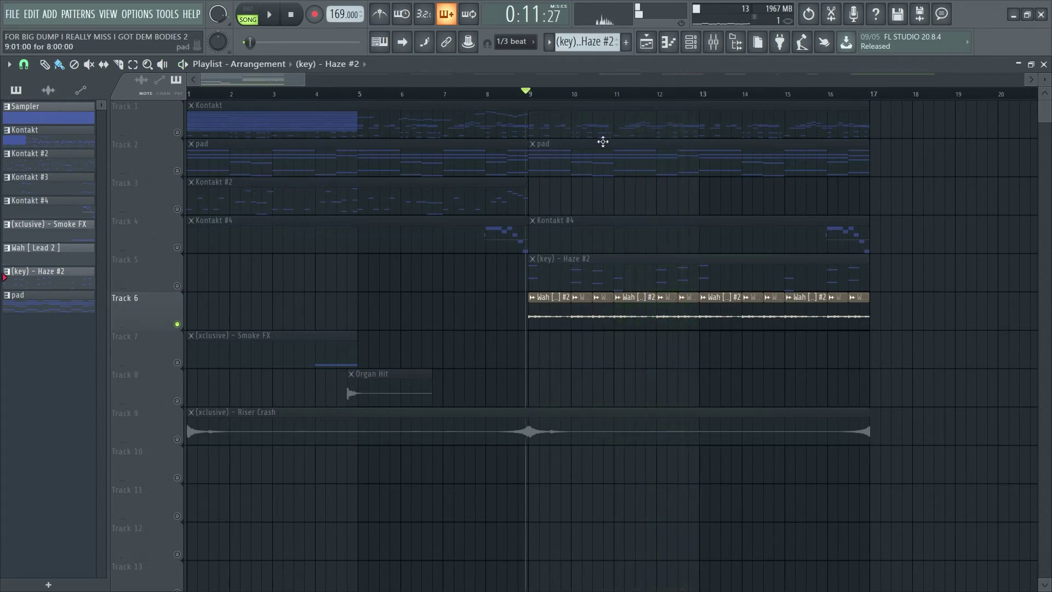
scroll(581, 244, "up", 3)
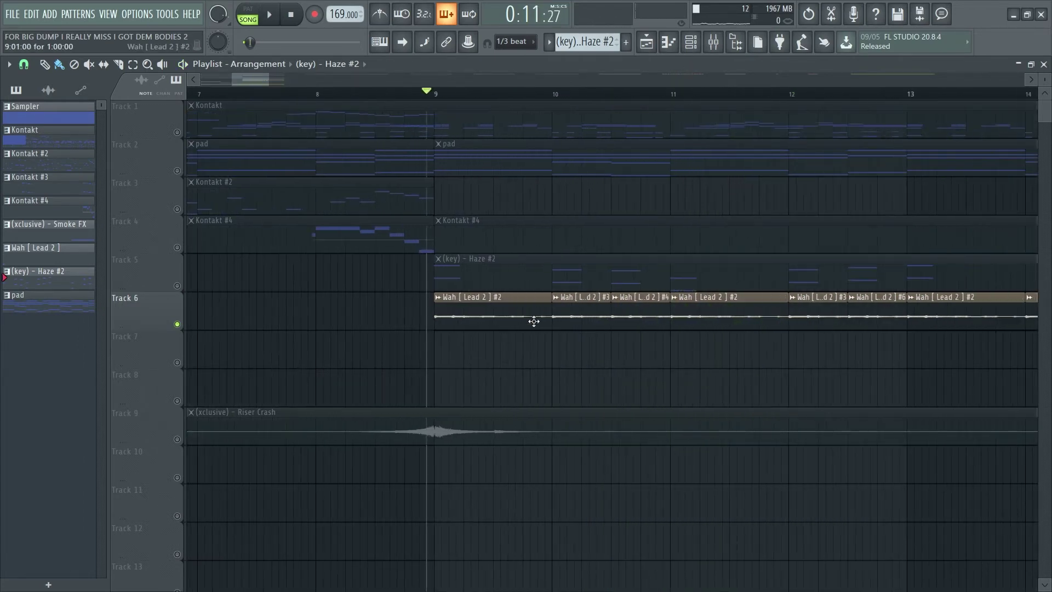
Step: Solo Track 7 and play its (xclusive) – Smoke FX clip from around bar 4, stopping playback afterward
scroll(534, 322, "down", 2)
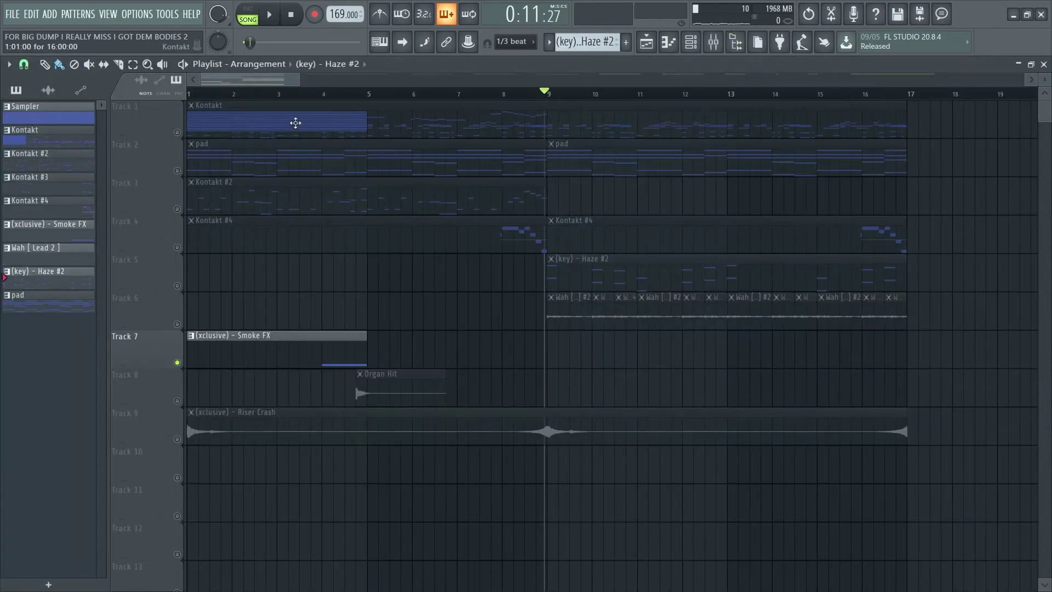
left_click(323, 100)
key("space")
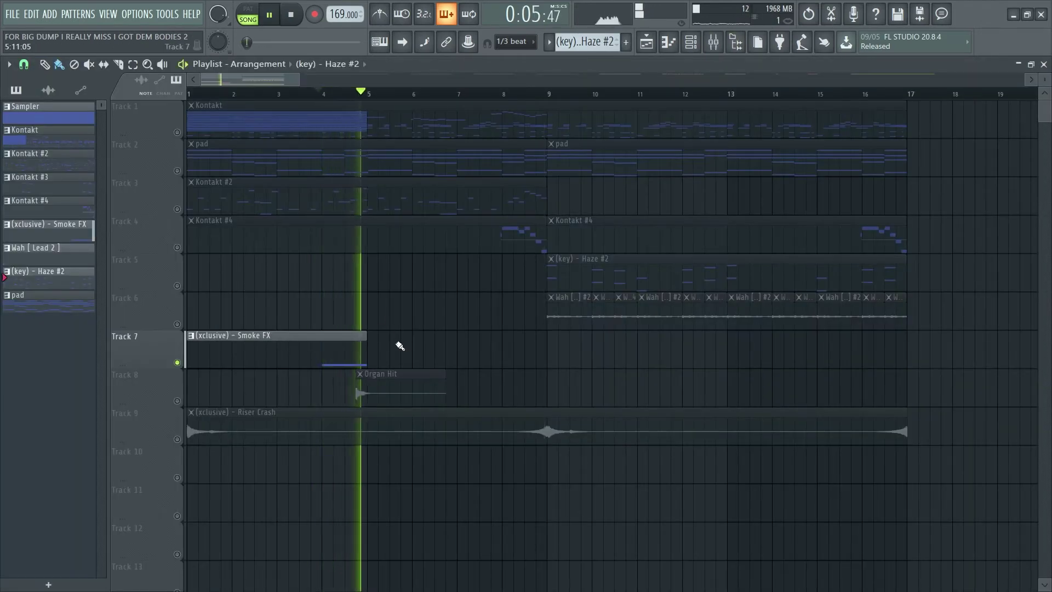
key("space")
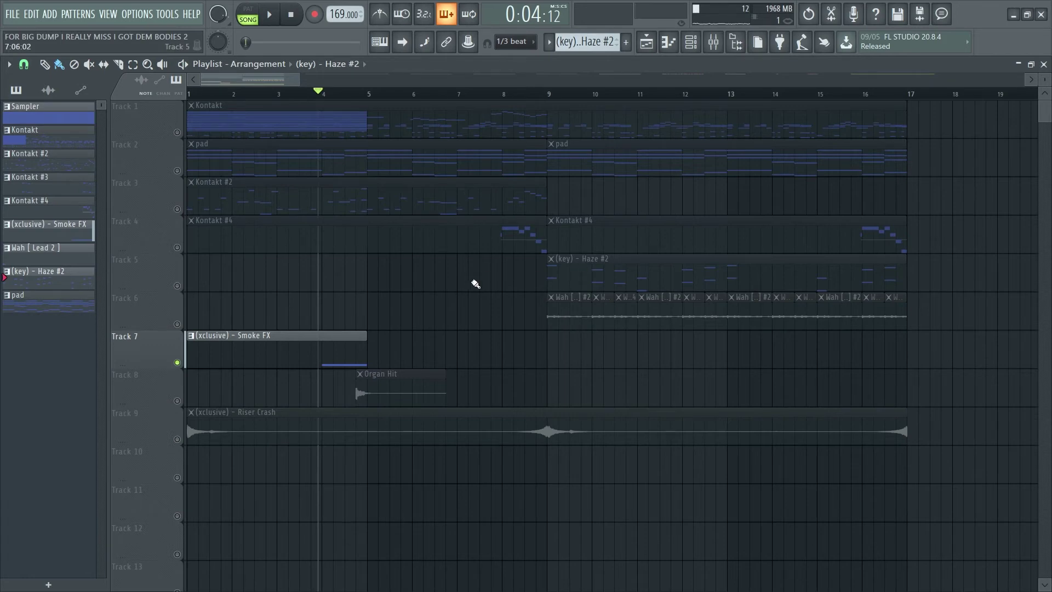
Step: Solo Track 8 and play its Organ Hit from just before bar 5, then solo Track 9 and play its Riser Crash from the start
right_click(186, 404)
left_click(358, 98)
key("space")
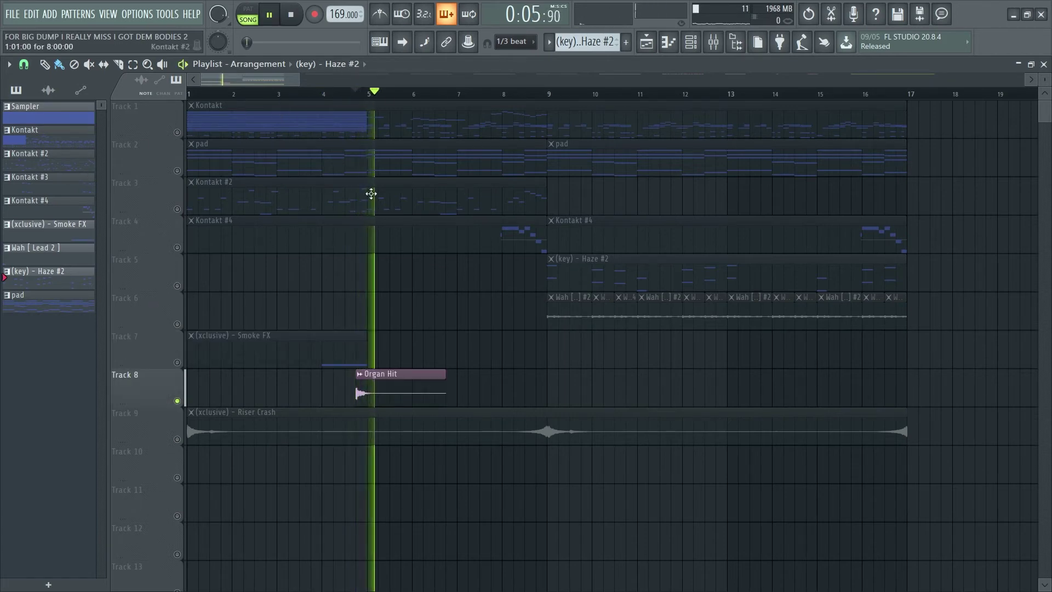
key("space")
right_click(178, 440)
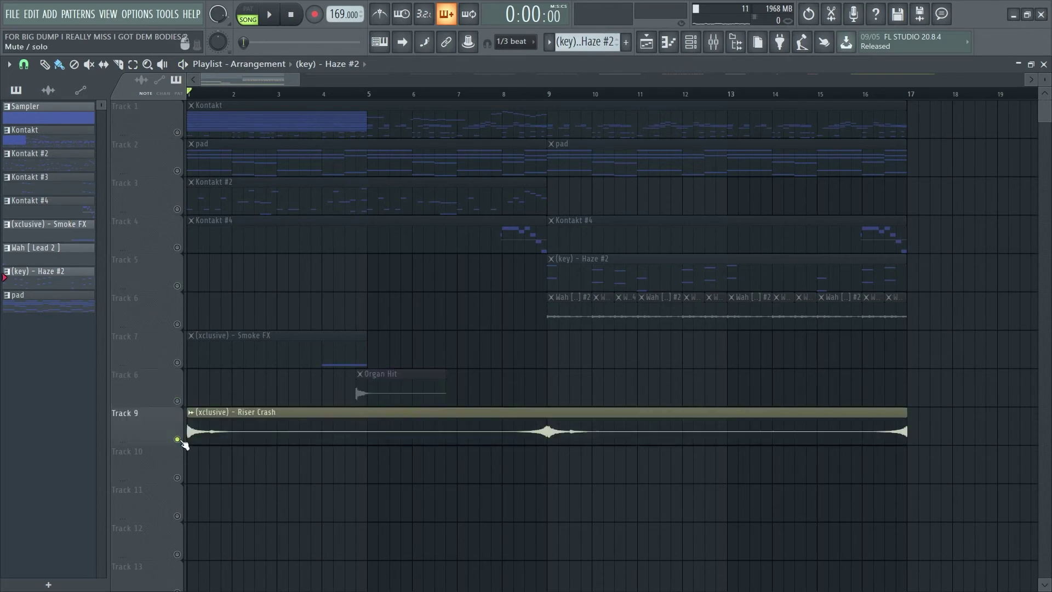
key("space")
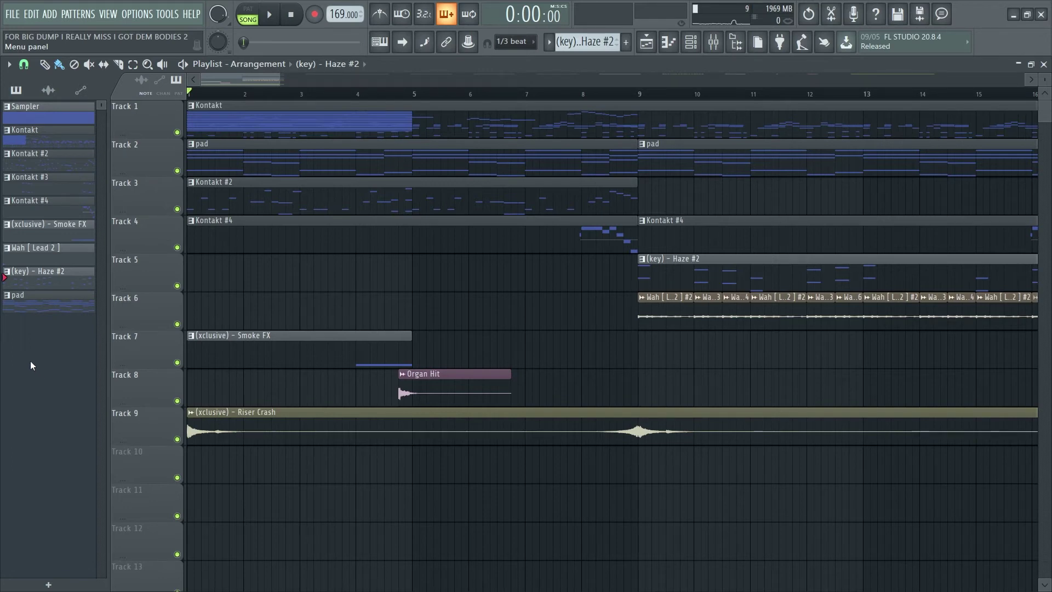
Step: Open the cam.flp project, look over its full arrangement, play it from the beginning and stop
left_click(12, 15)
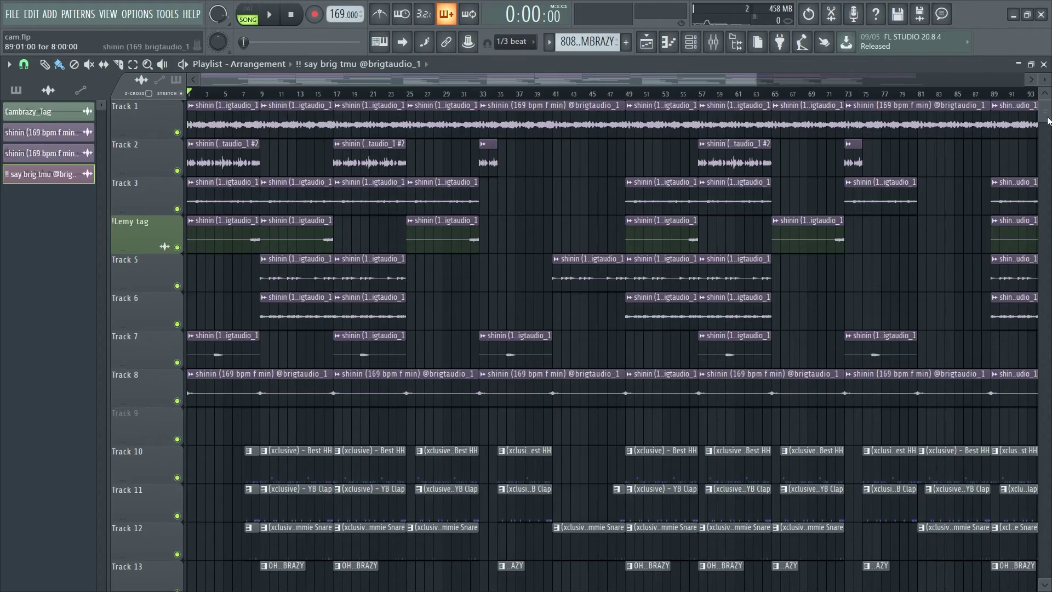
scroll(1038, 134, "down", 10)
scroll(610, 132, "up", 10)
key("space")
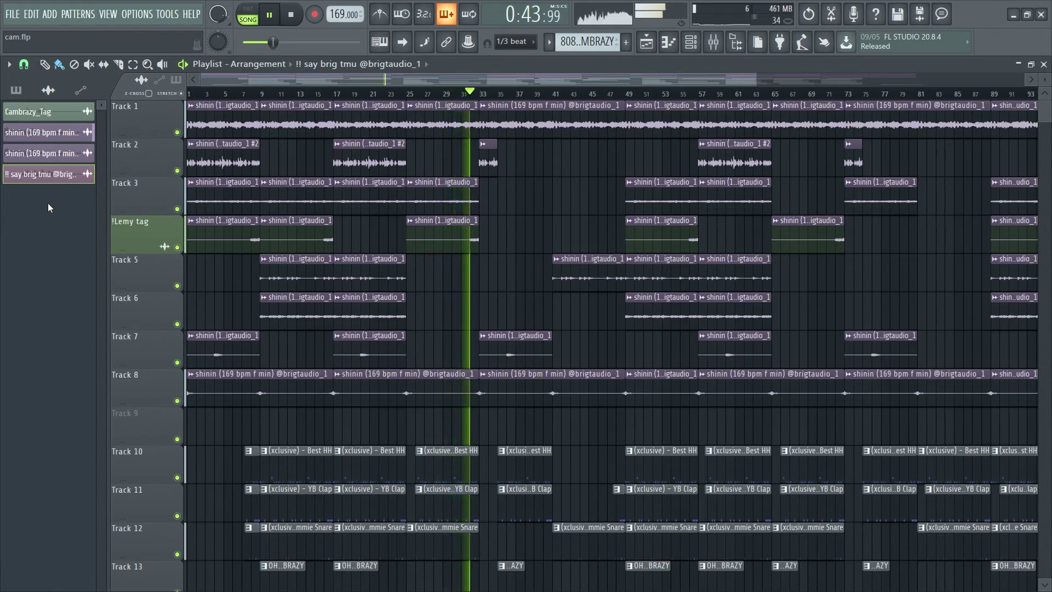
key("space")
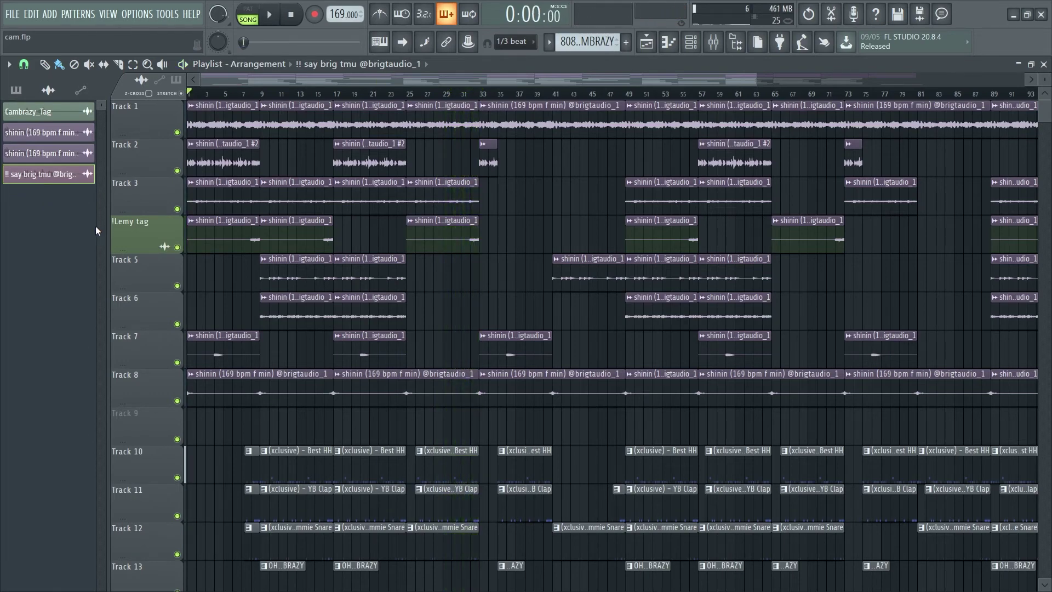
Step: Open the (xclusive) – YB Clap pattern from Track 11 in the piano roll and play its notes
scroll(103, 248, "down", 9)
scroll(159, 202, "up", 4, "ctrl")
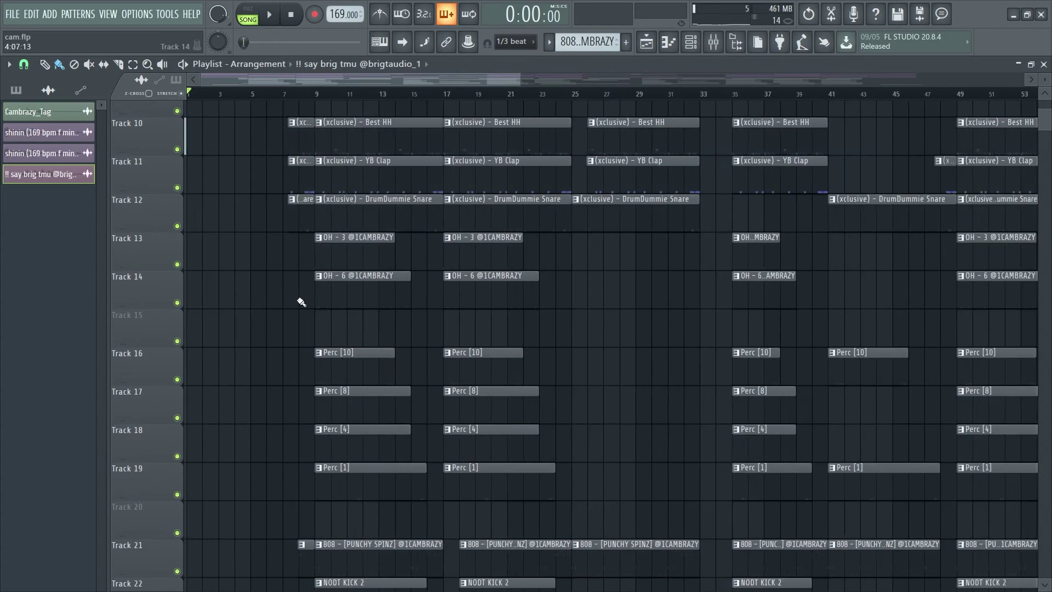
left_click(345, 151)
scroll(350, 181, "up", 5)
double_click(373, 390)
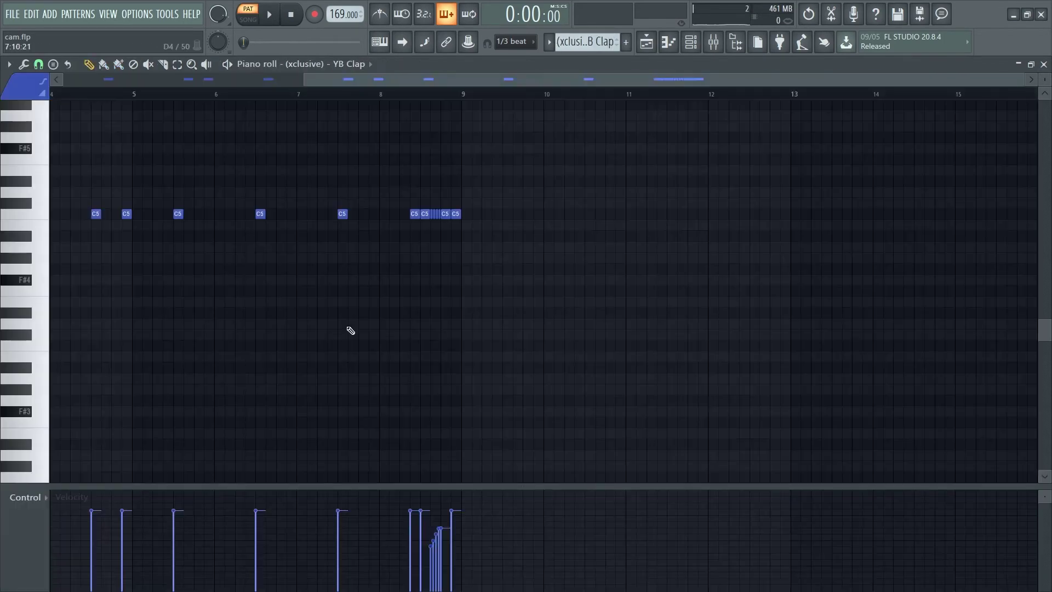
key("space")
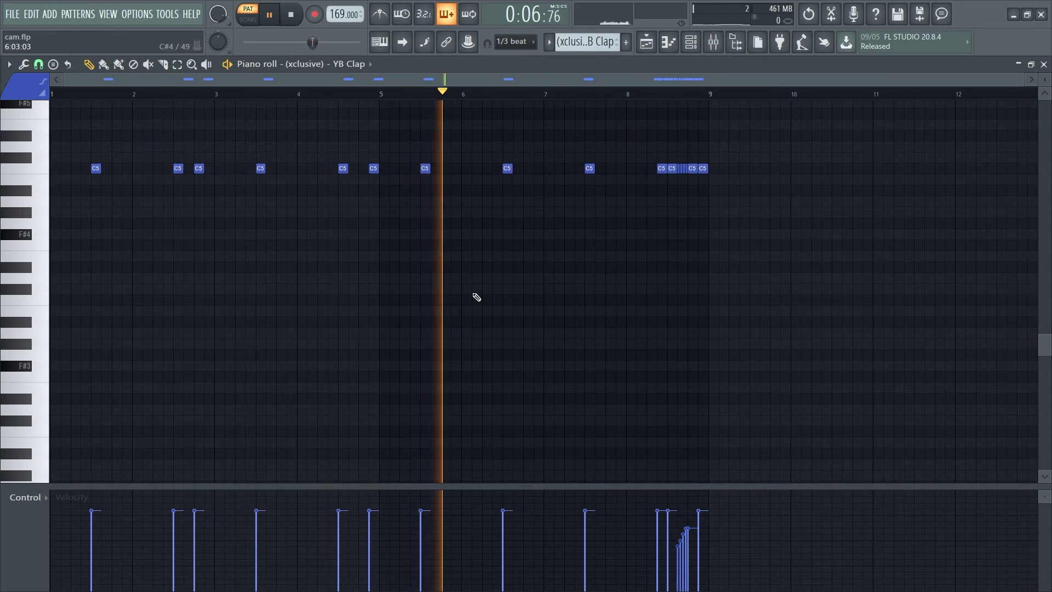
Step: Select the clap roll notes between bars 8 and 9 to point them out, clear the selection and stop playback
left_click_drag(775, 154, 637, 186, "ctrl")
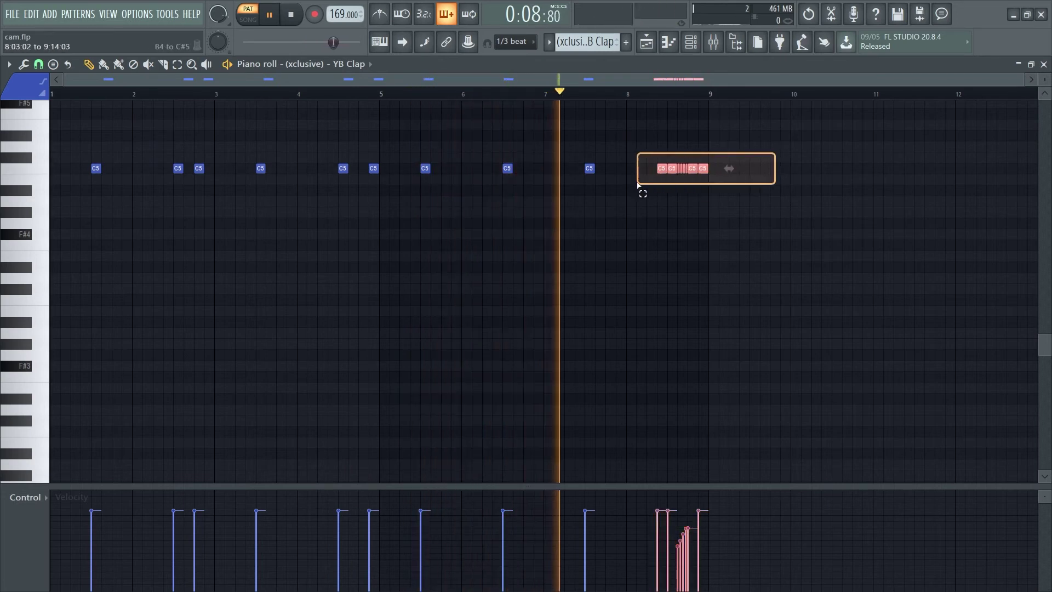
left_click(846, 332, "ctrl")
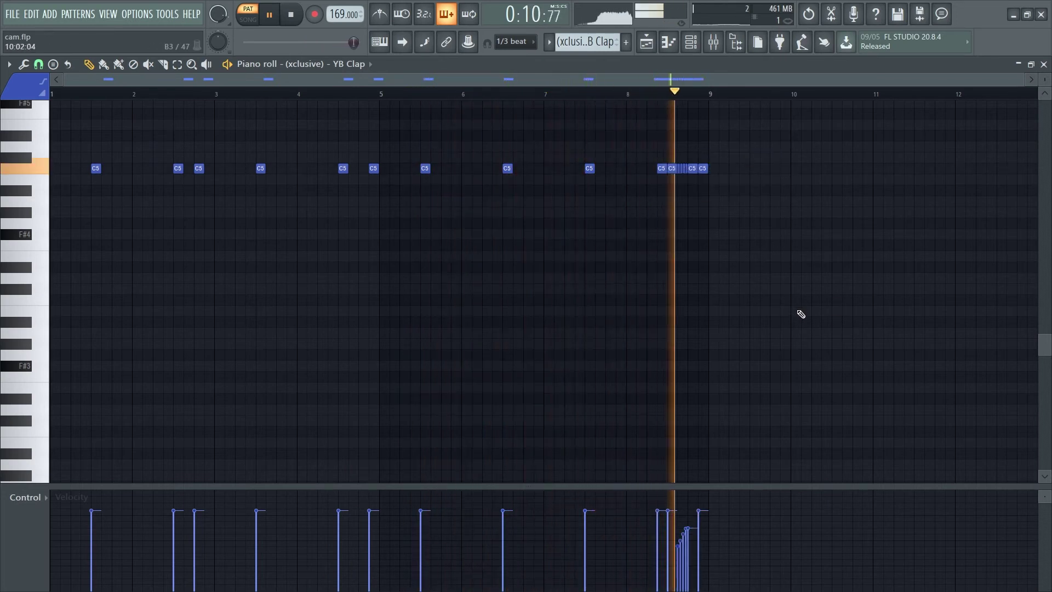
key("space")
Step: Return to the playlist, open Track 12's (xclusive) – DrumDummie Snare pattern in the piano roll and play it
left_click(645, 42)
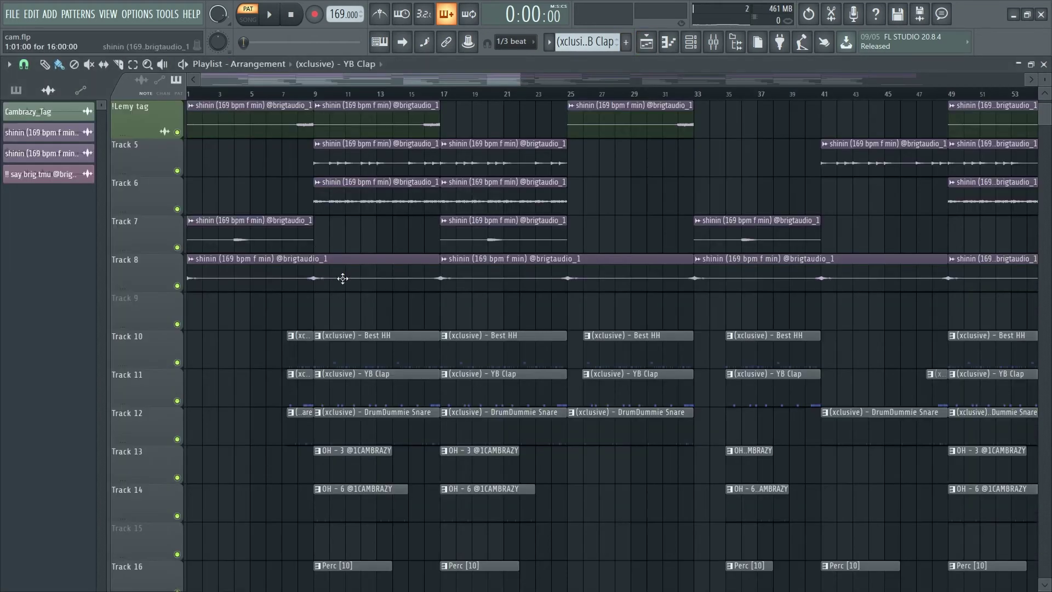
scroll(351, 279, "down", 2)
scroll(357, 269, "down", 1)
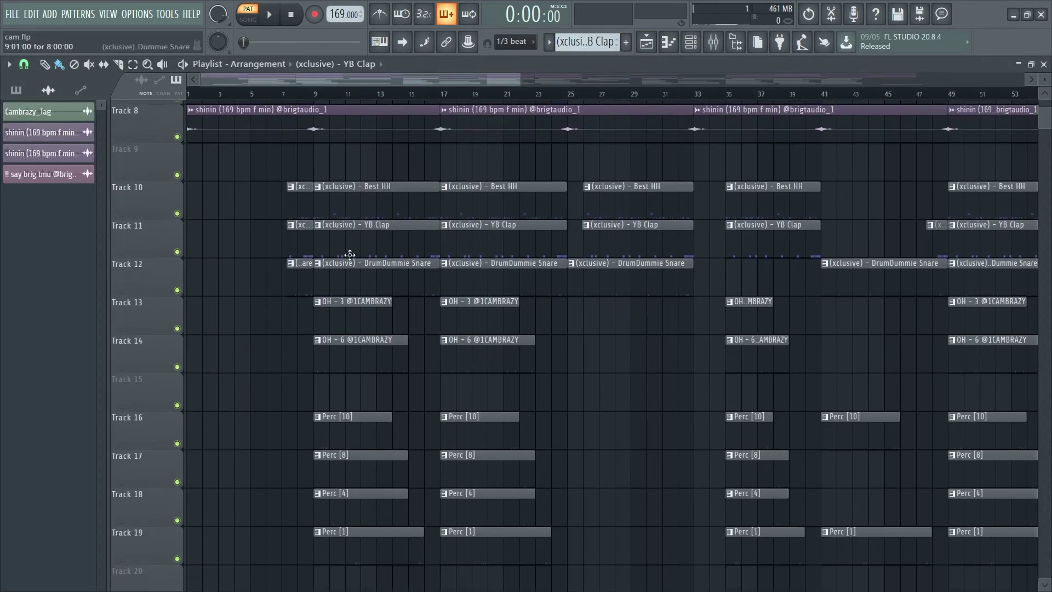
scroll(347, 253, "up", 3, "ctrl")
left_click(351, 283)
double_click(351, 283)
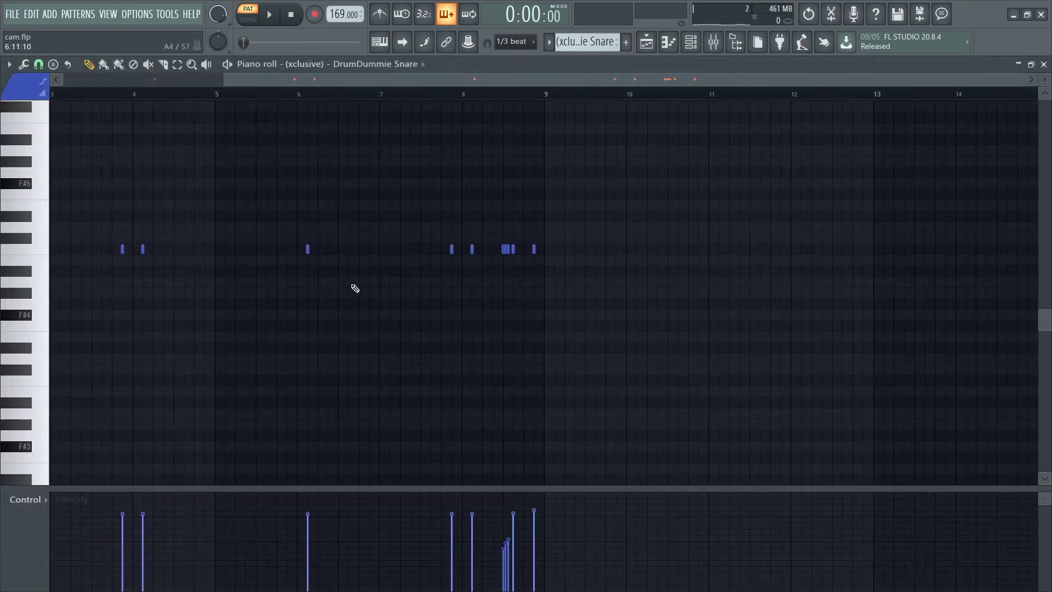
key("space")
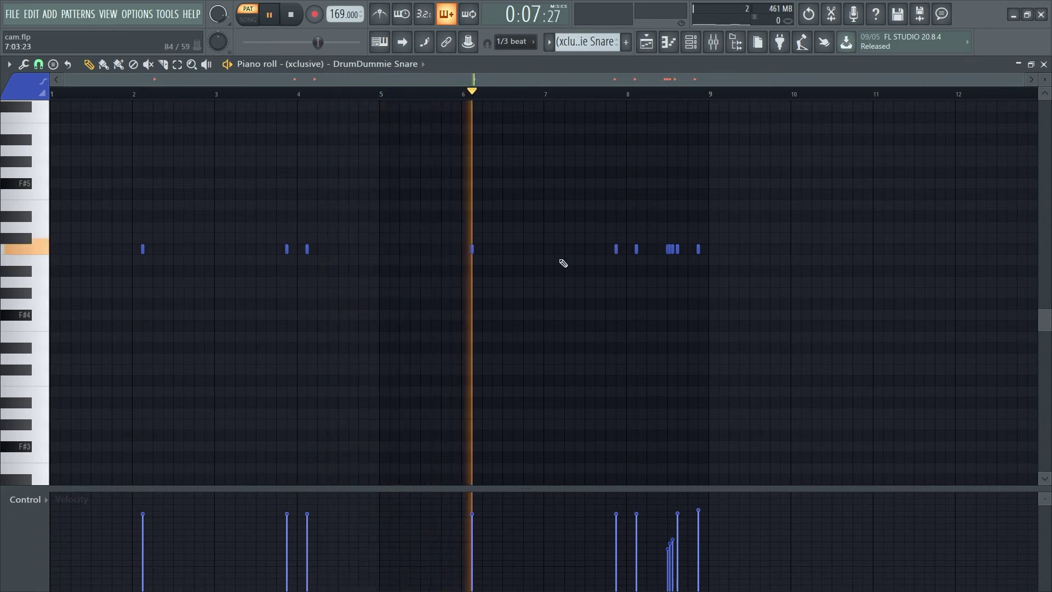
left_click_drag(570, 190, 692, 266)
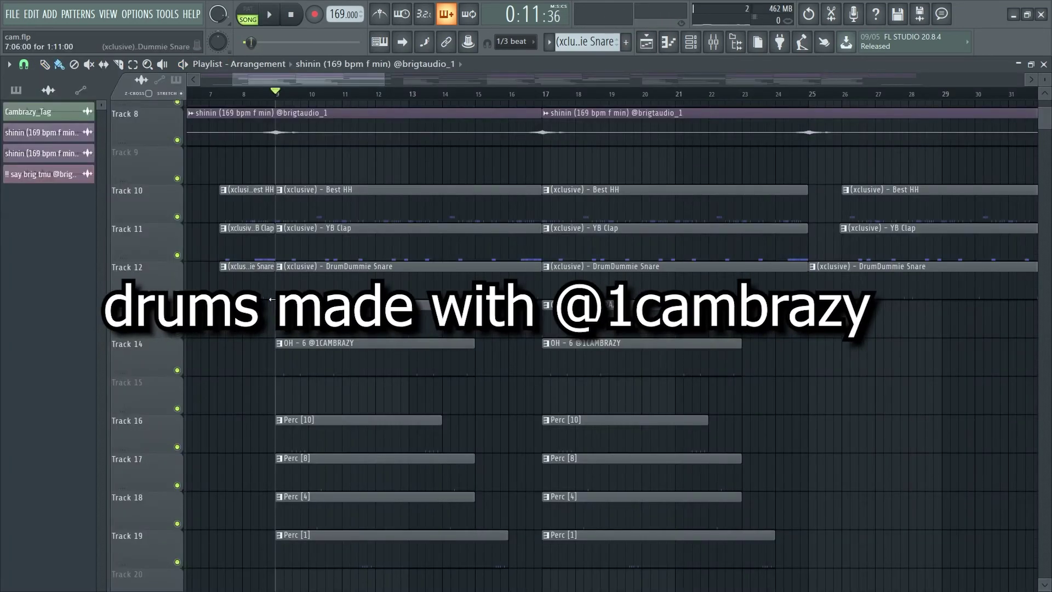
Step: Open the OH – 3 open-hat pattern from Track 13 in the piano roll and play its notes
scroll(271, 300, "down", 3)
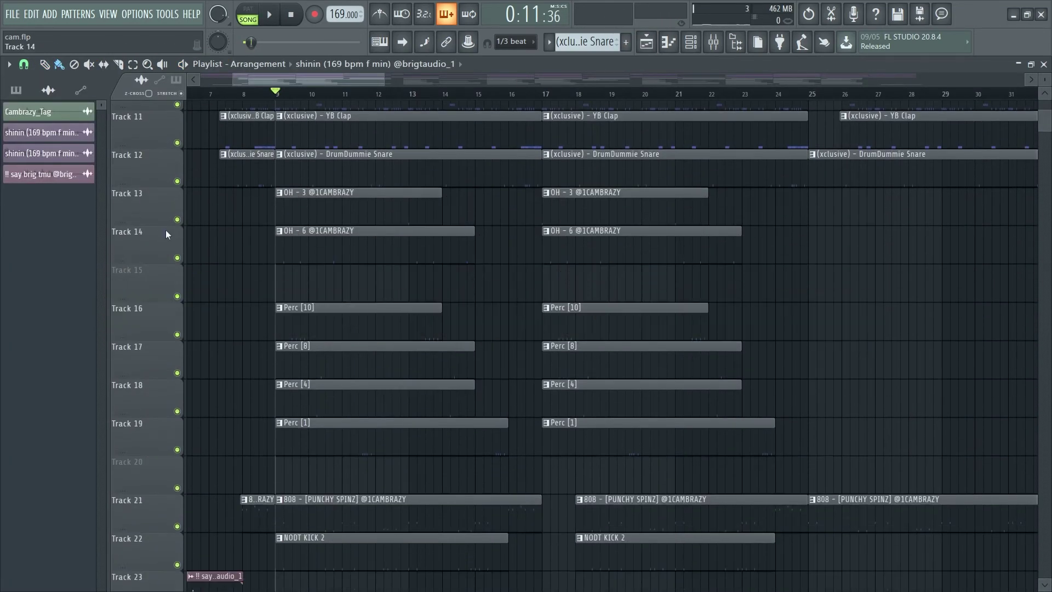
scroll(165, 230, "up", 2)
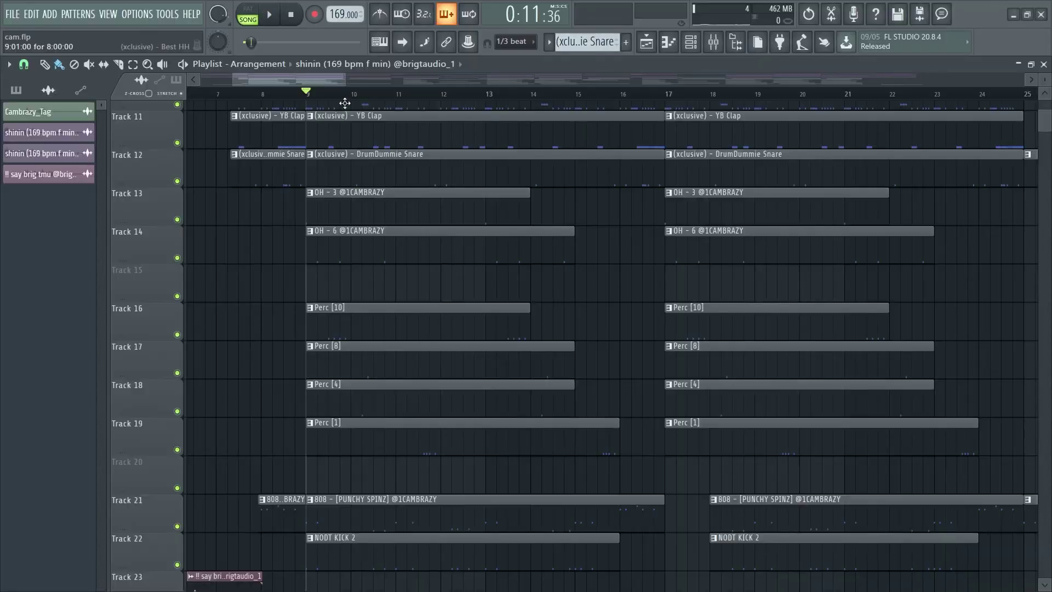
key("alt+Tab")
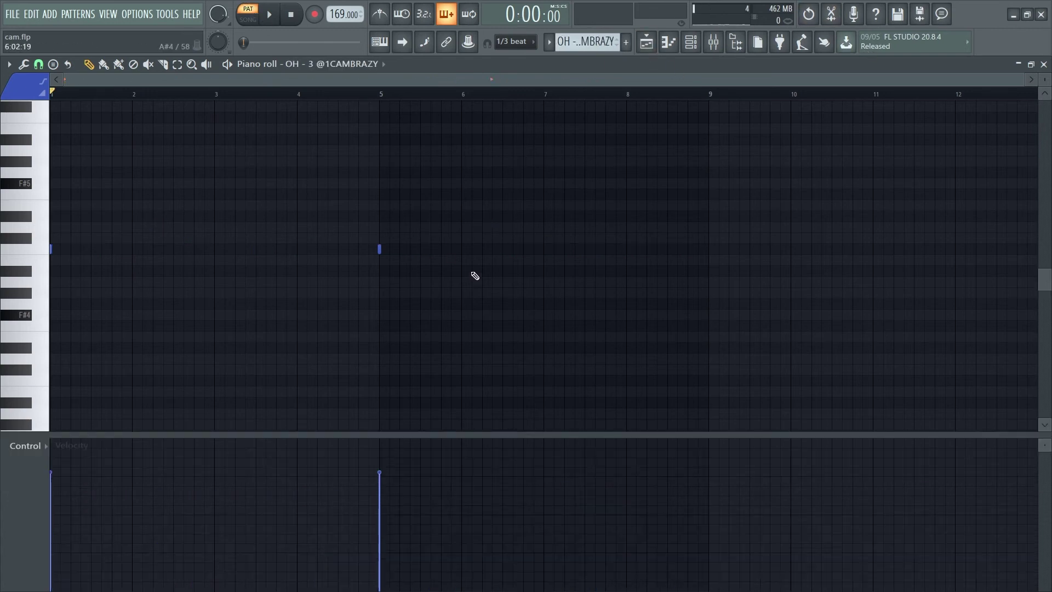
scroll(474, 276, "up", 2)
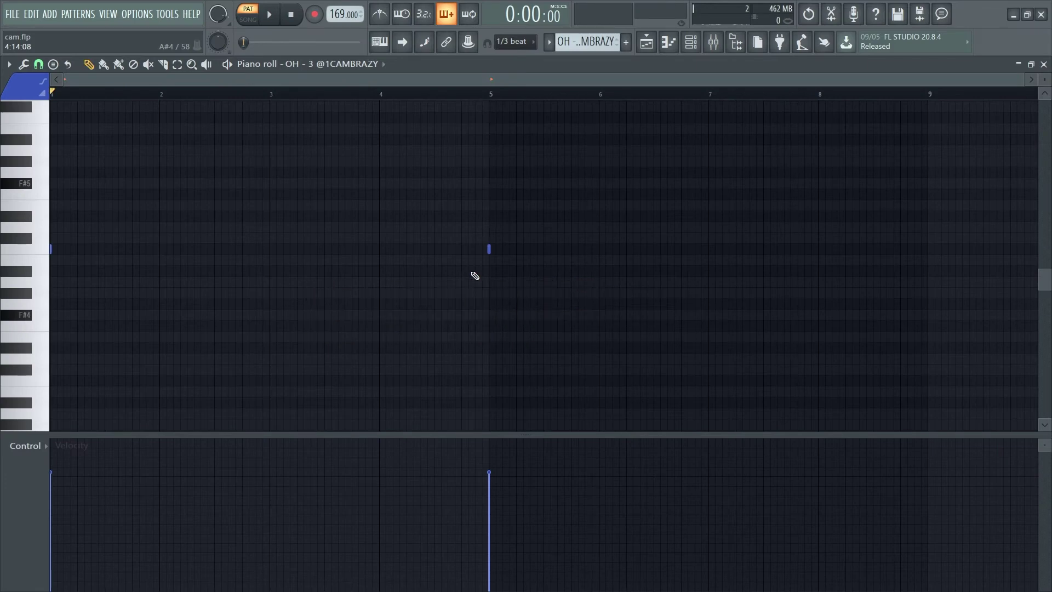
key("space")
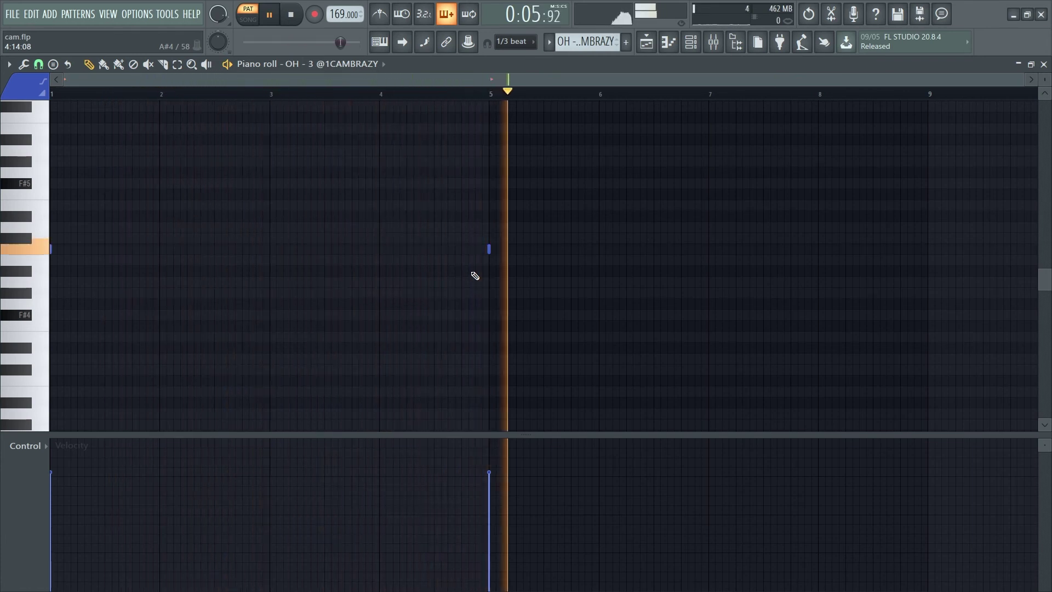
Step: Stop playback, open the OH – 6 open-hat pattern in the piano roll and play its notes from the start
key("space")
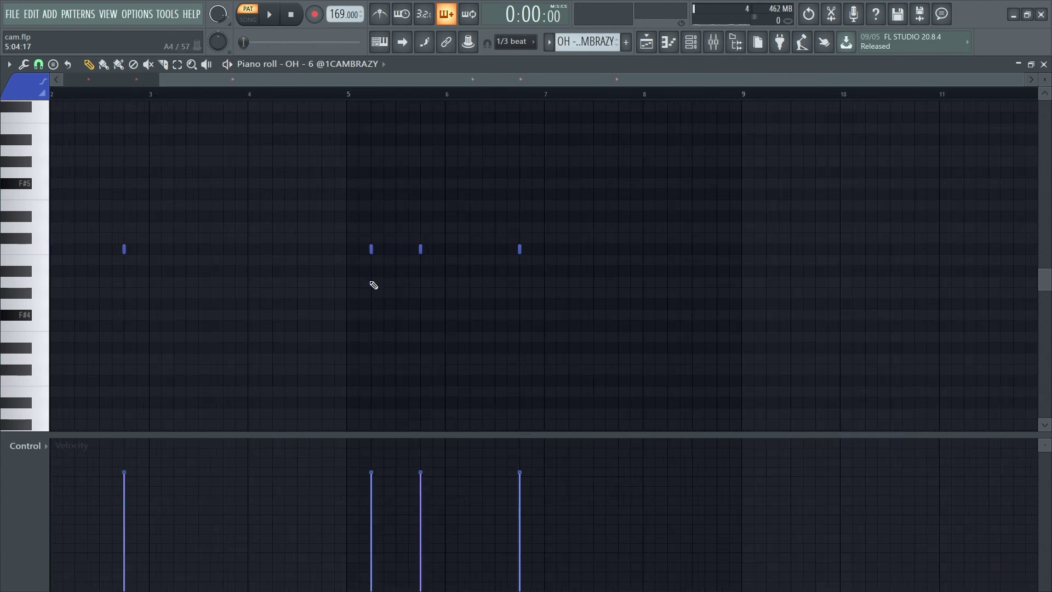
scroll(374, 285, "left", 1)
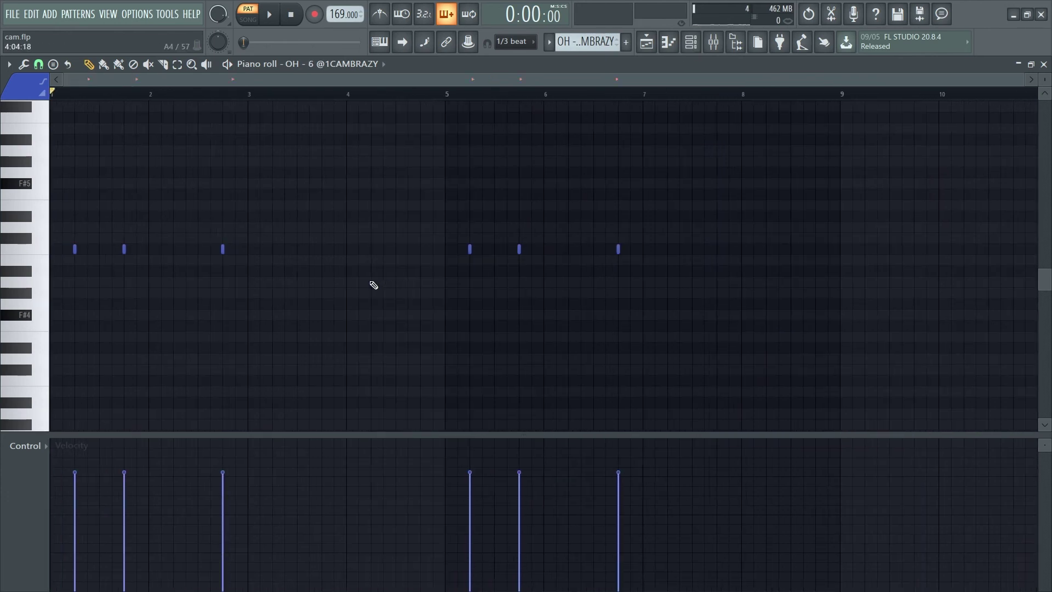
key("space")
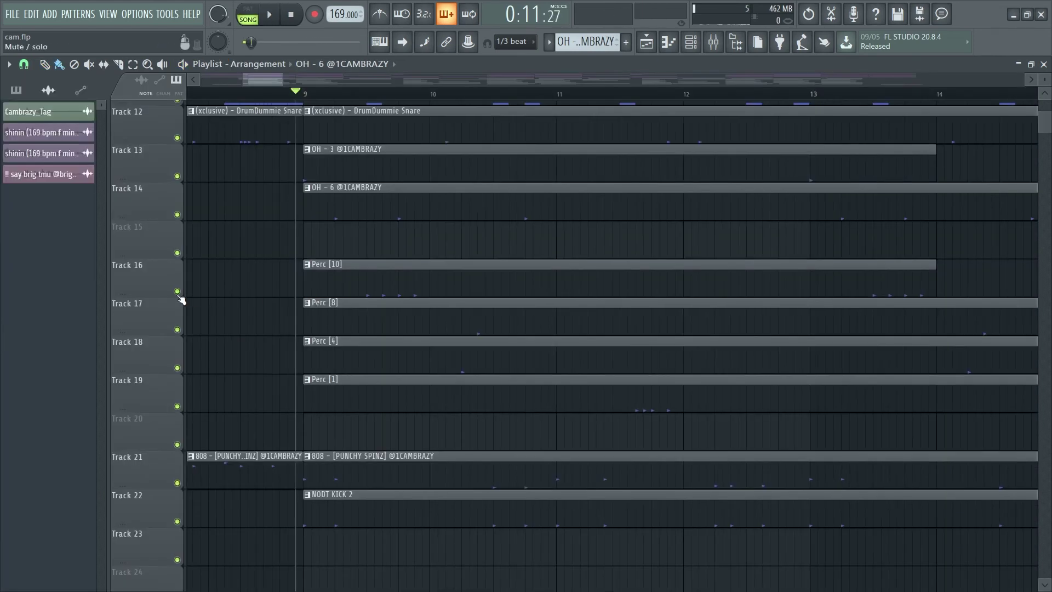
Step: Solo Tracks 16 to 19 together, play the Perc [10], Perc [8], Perc [4] and Perc [1] patterns from just before bar 9, and stop
left_click(177, 291, "ctrl")
left_click_drag(177, 329, 177, 406)
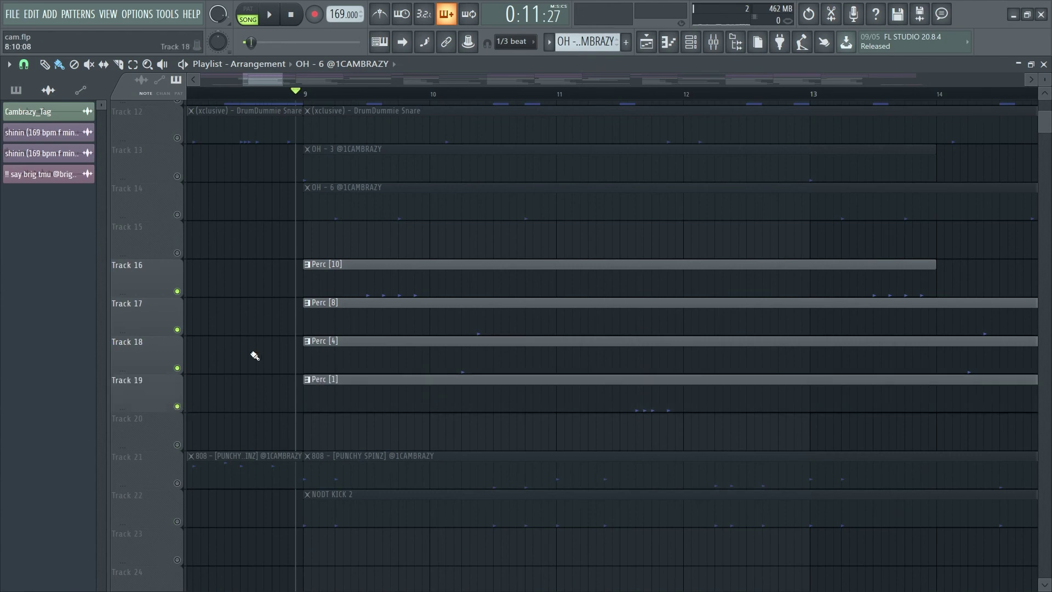
key("space")
scroll(255, 356, "down", 2)
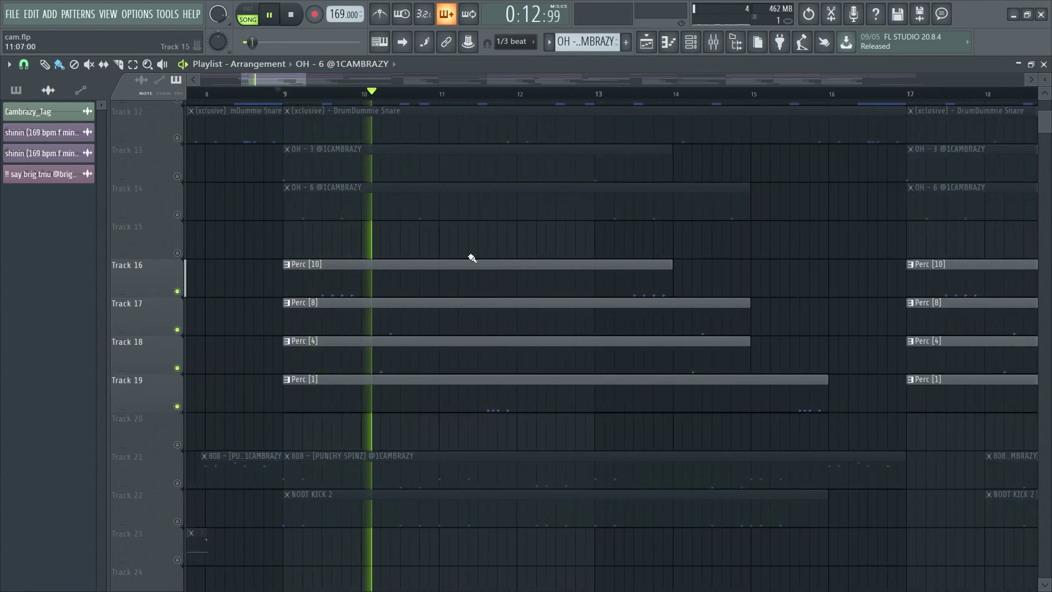
scroll(569, 320, "down", 3)
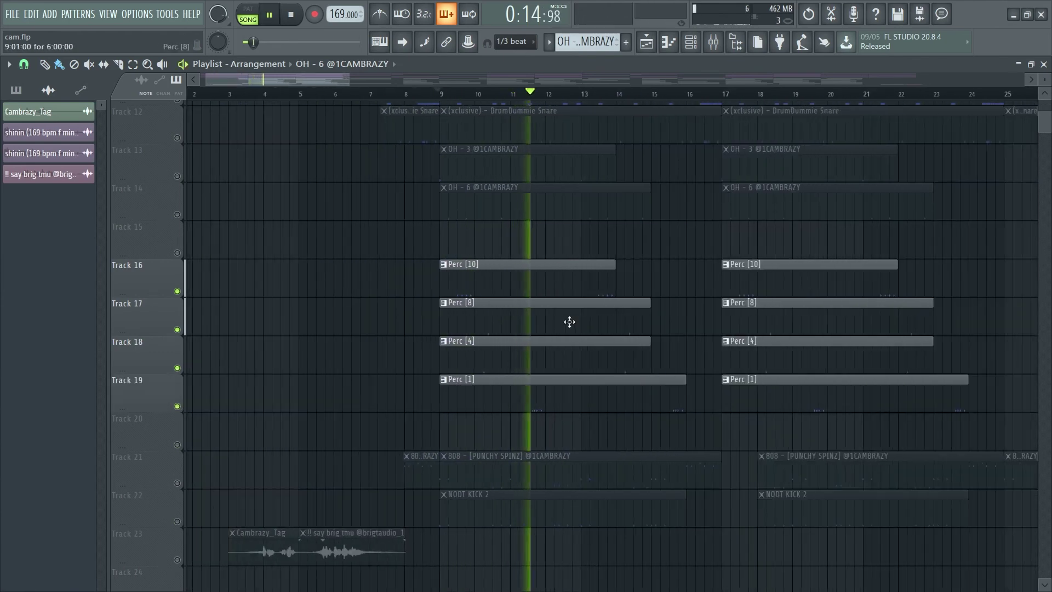
scroll(606, 266, "up", 4)
scroll(605, 269, "down", 1)
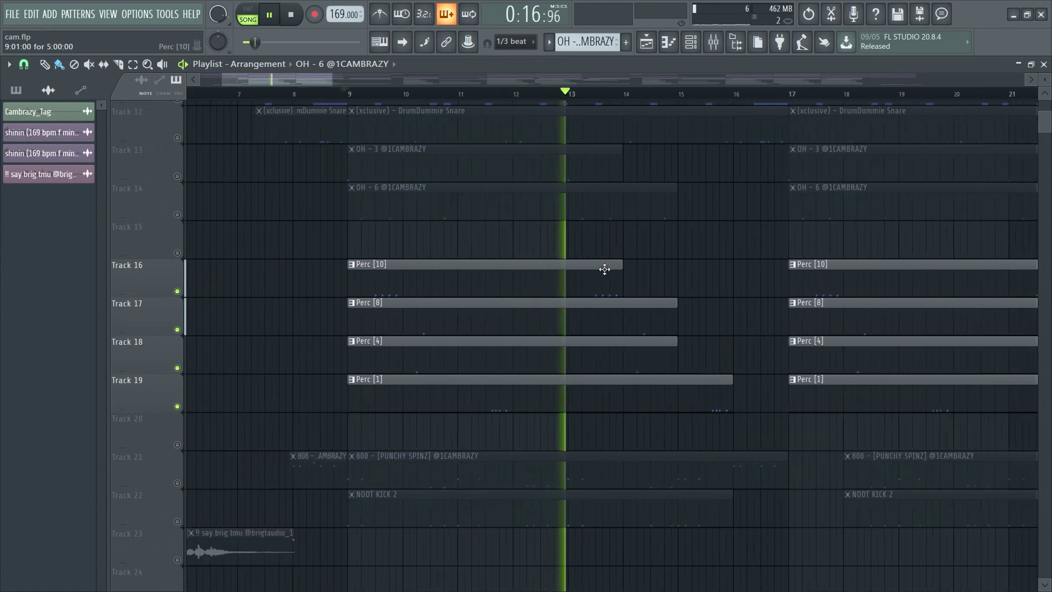
scroll(604, 269, "down", 1)
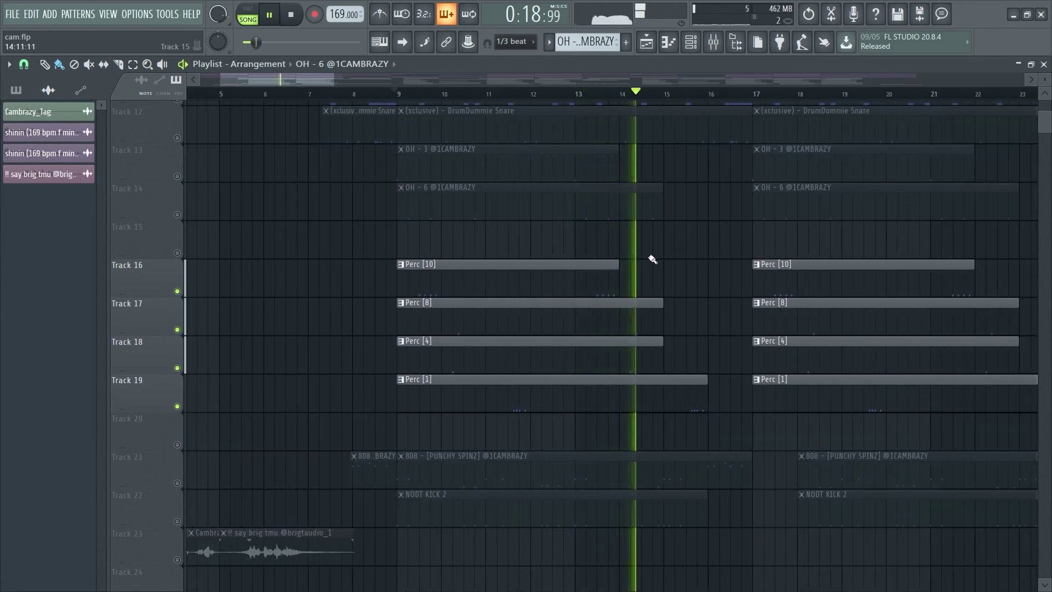
scroll(651, 258, "up", 2)
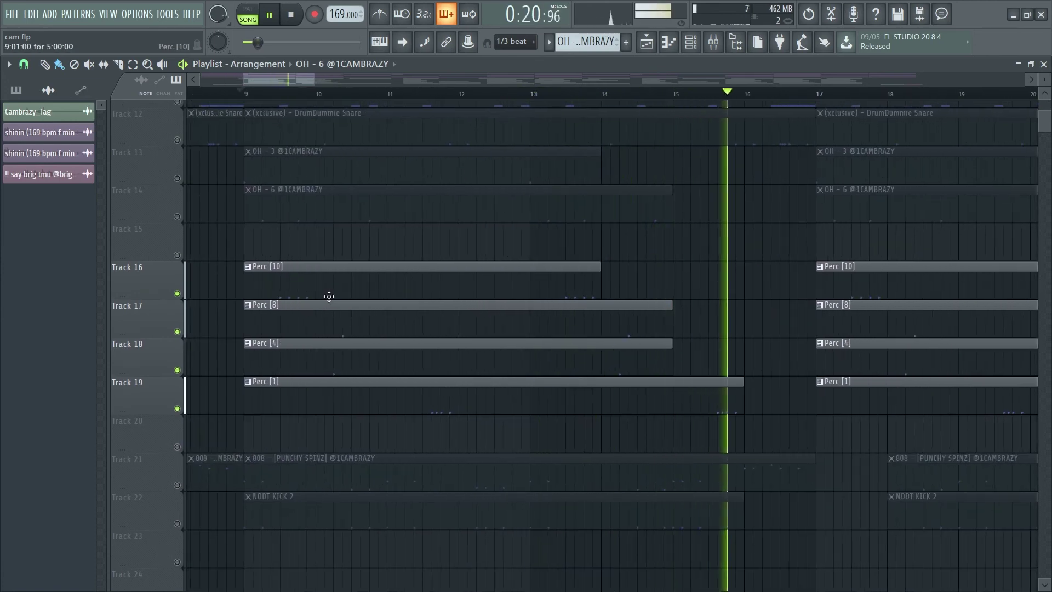
key("space")
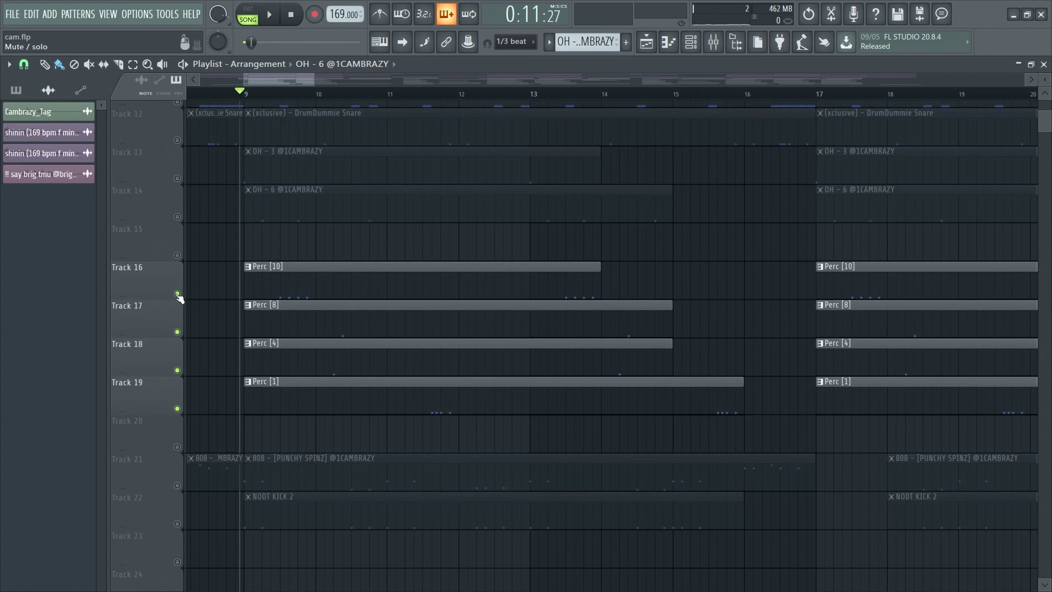
Step: Open the 808 – [PUNCHY SPINZ] pattern from Track 21 in the piano roll and switch playback to pattern mode
left_click(419, 99)
double_click(282, 404)
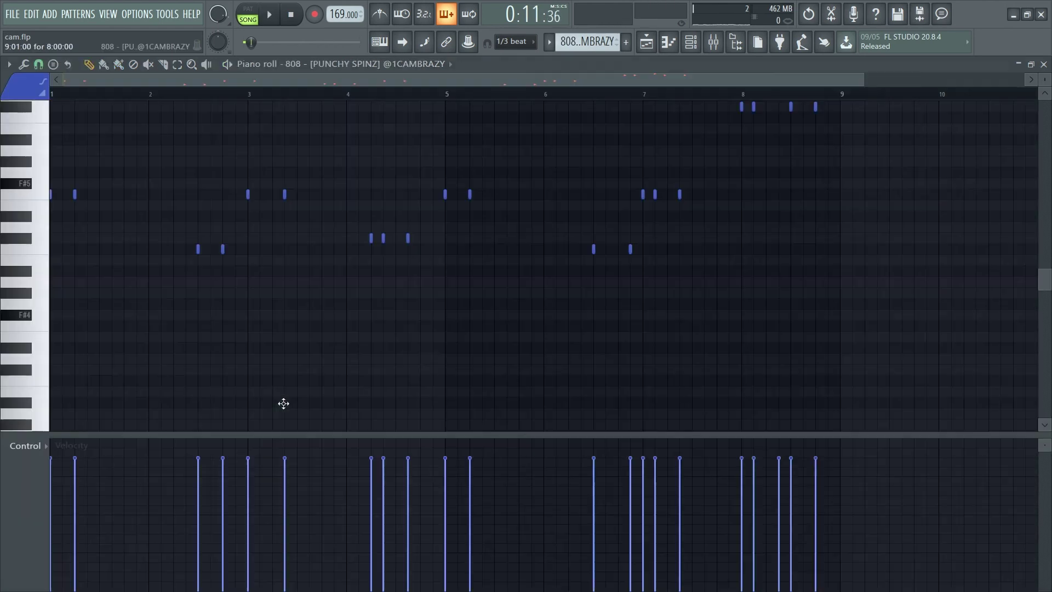
scroll(395, 327, "down", 2)
scroll(359, 290, "up", 3)
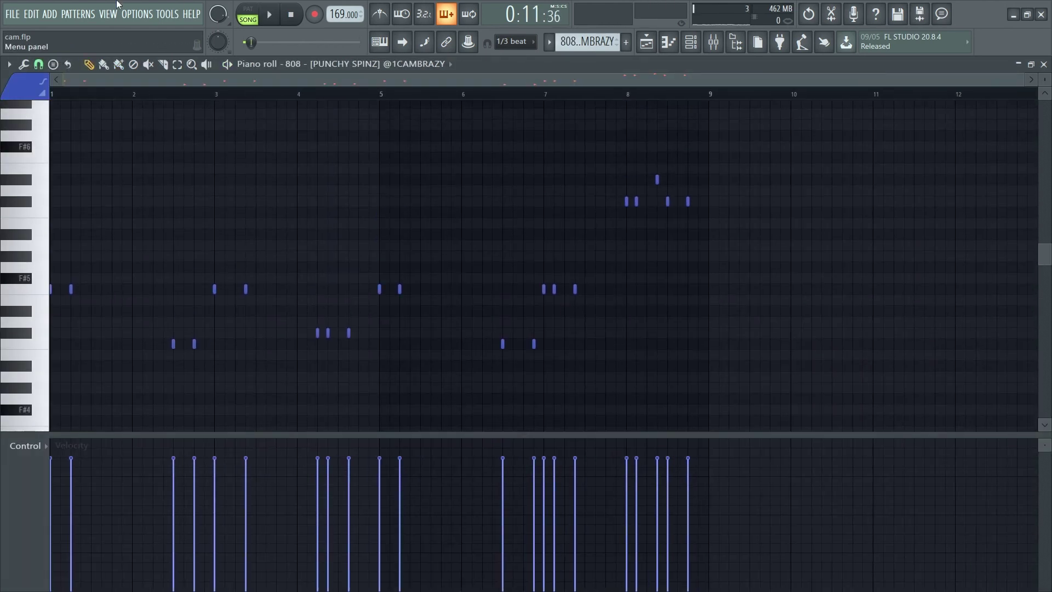
key("l")
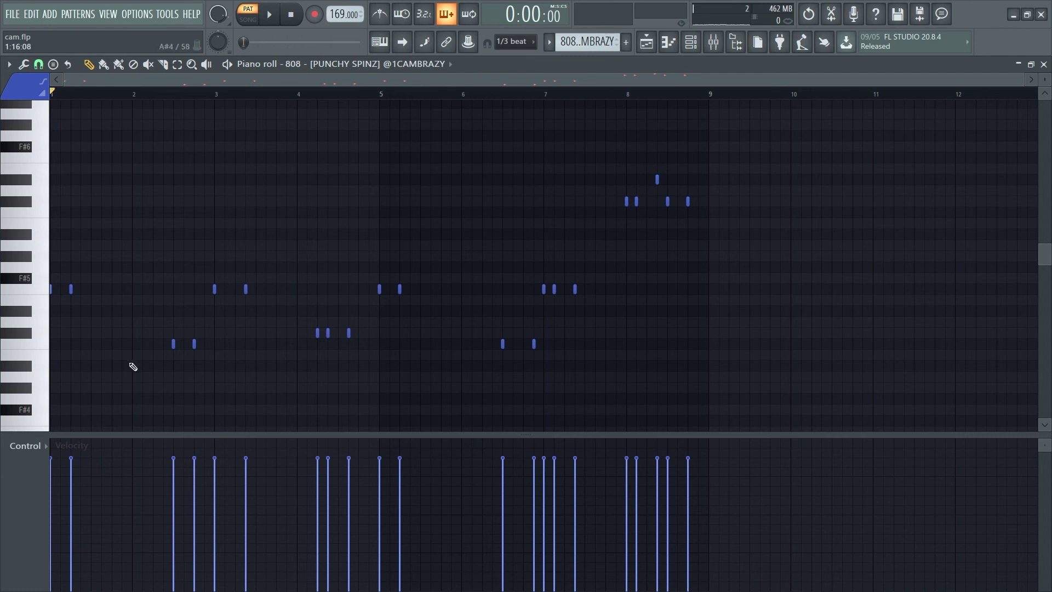
Step: Place trial notes such as A4 at bar 2, below the existing 808 notes, and delete them
left_click_drag(103, 277, 53, 313)
left_click_drag(196, 367, 197, 377)
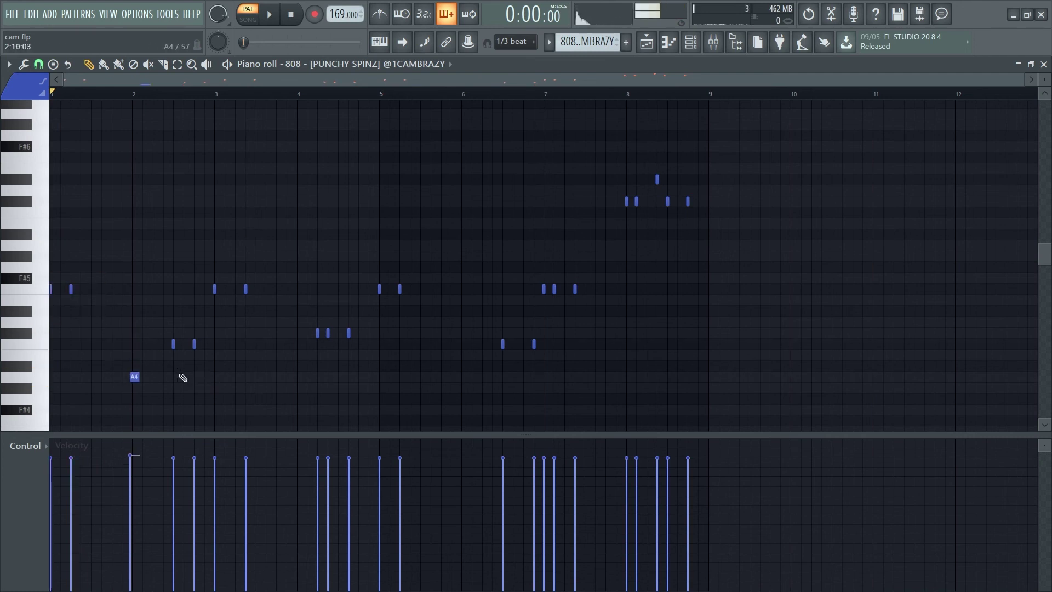
right_click(135, 378)
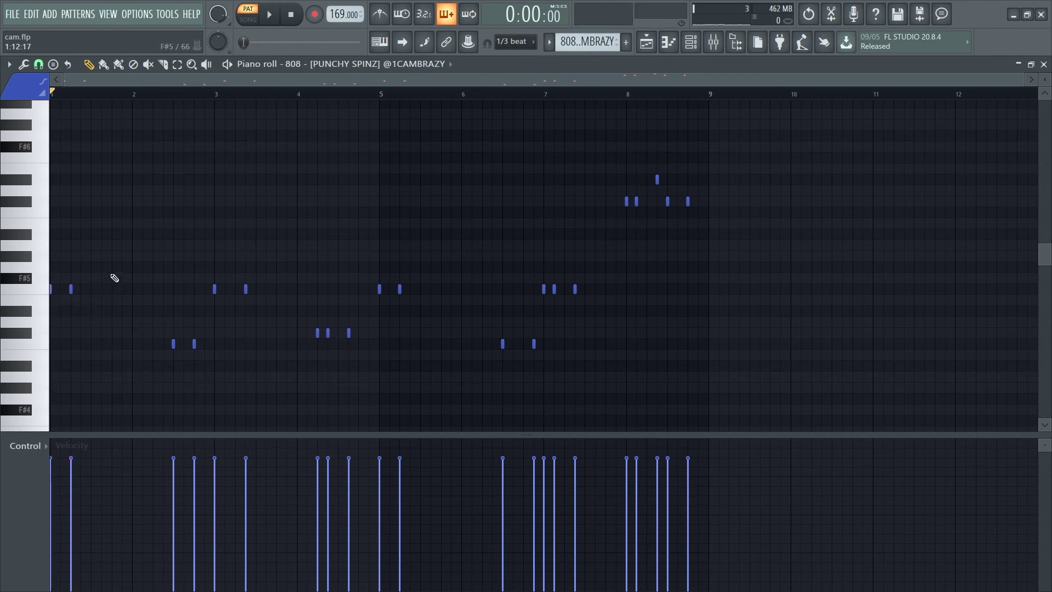
mouse_move(122, 268)
left_mouse_down()
mouse_move(73, 292)
mouse_move(152, 261)
left_mouse_up()
left_click(133, 355)
right_click(134, 356)
mouse_move(140, 317)
left_mouse_down()
mouse_move(231, 368)
mouse_move(147, 312)
left_mouse_up()
Step: Play the 808 pattern from its start through the first seven bars and stop playback
key("space")
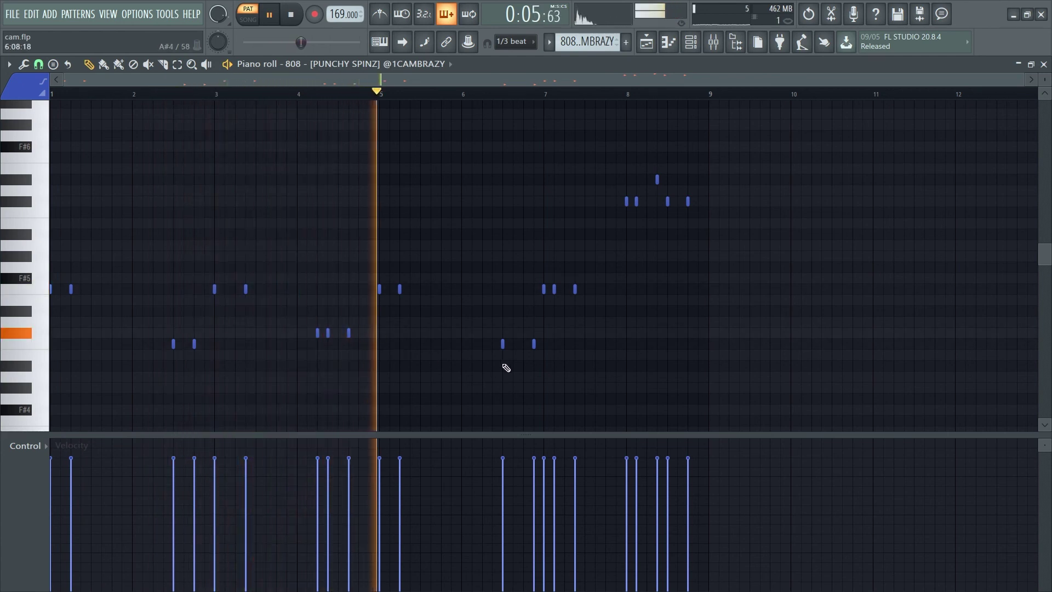
left_click_drag(603, 143, 706, 203)
left_click(620, 154, "ctrl")
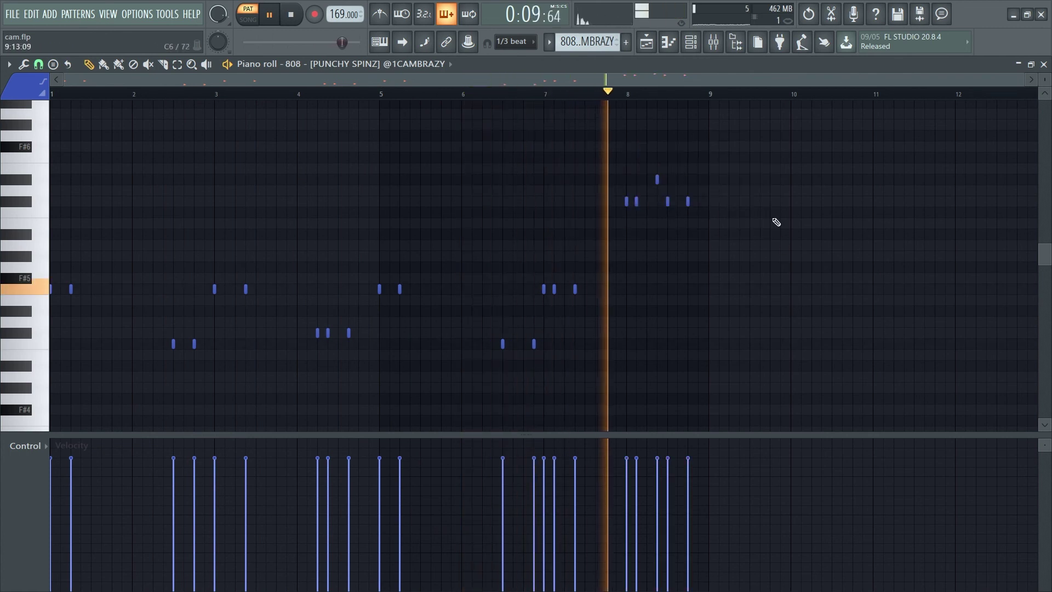
key("space")
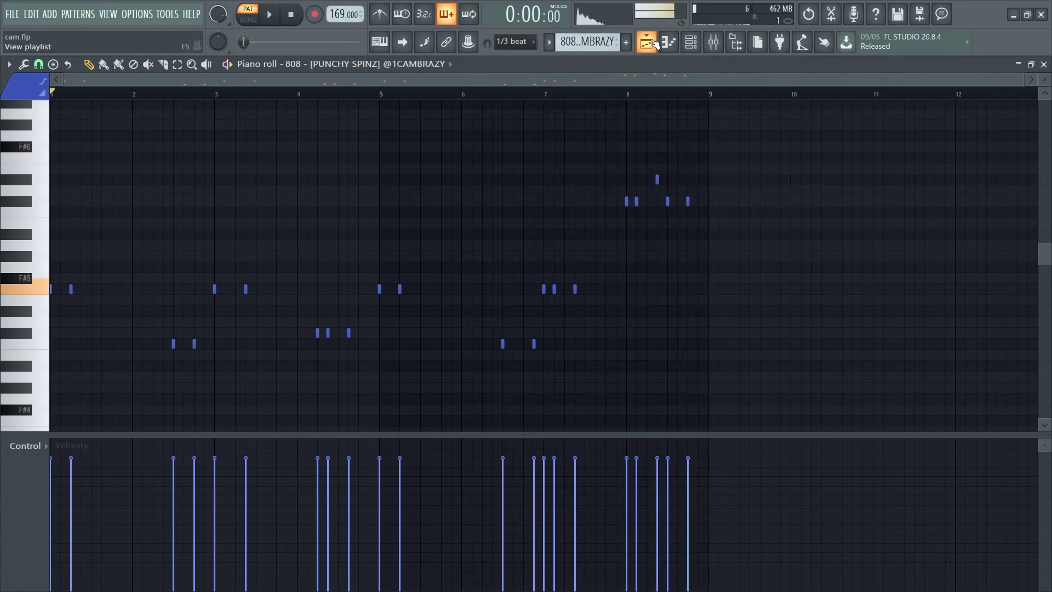
Step: Enable Track 22 alongside the soloed 808, open its NODT KICK 2 pattern in the piano roll and audition the C5 key
left_click(647, 43)
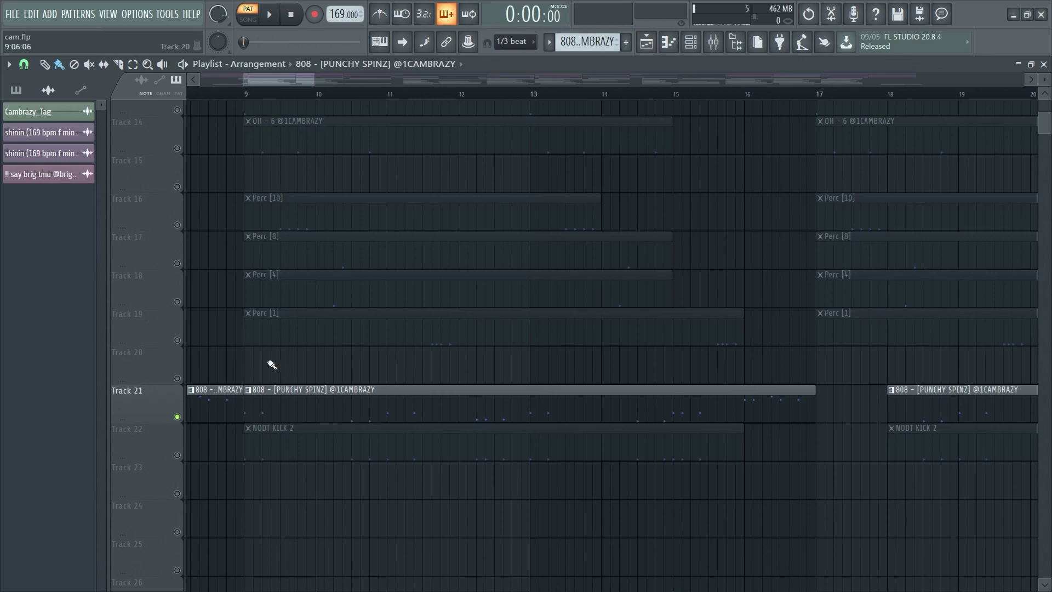
scroll(272, 365, "up", 3)
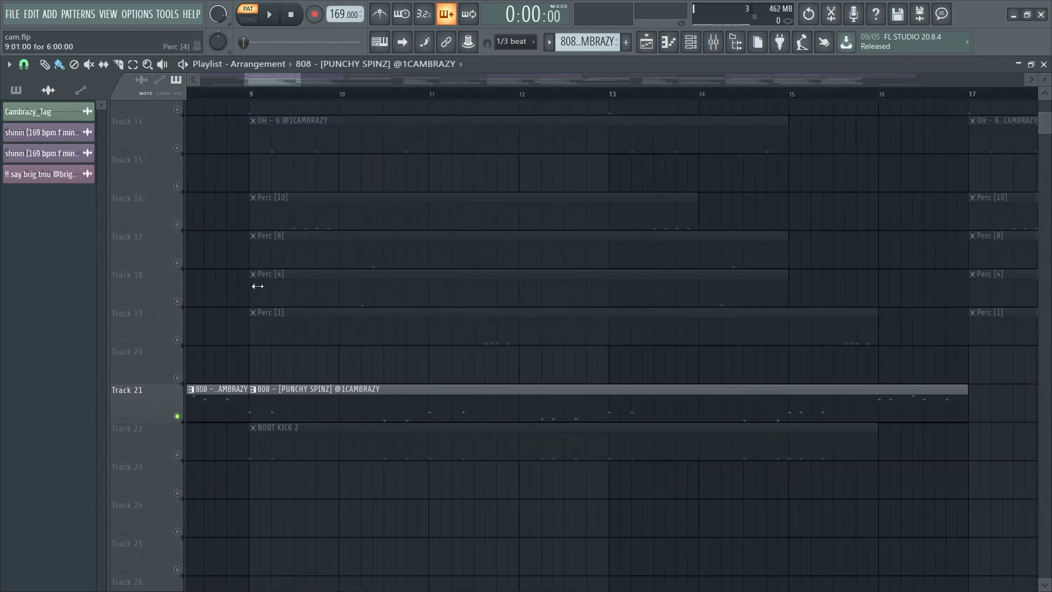
left_click(177, 455)
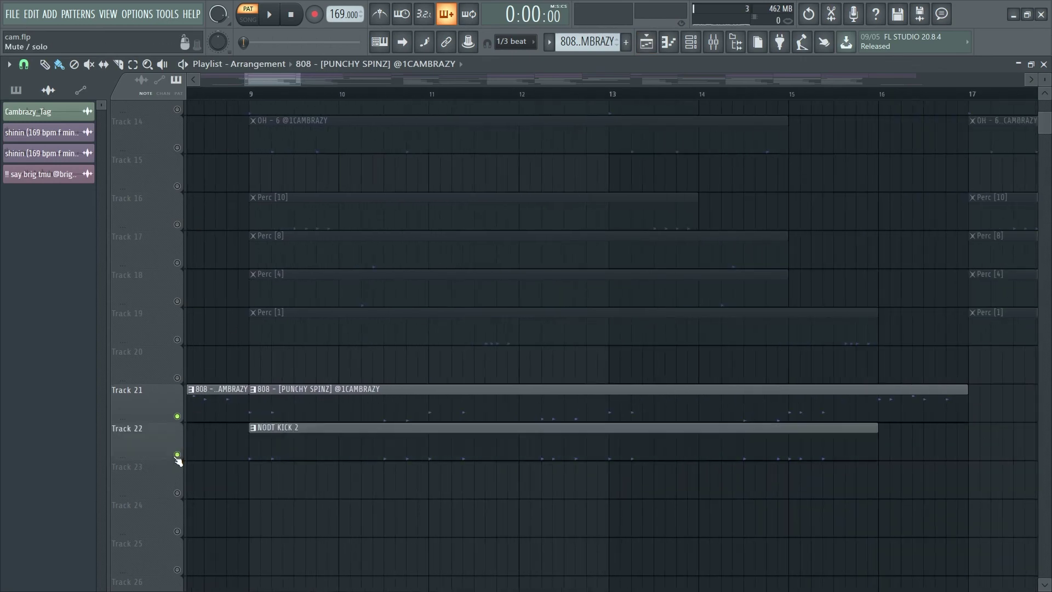
left_click(253, 95)
double_click(276, 446)
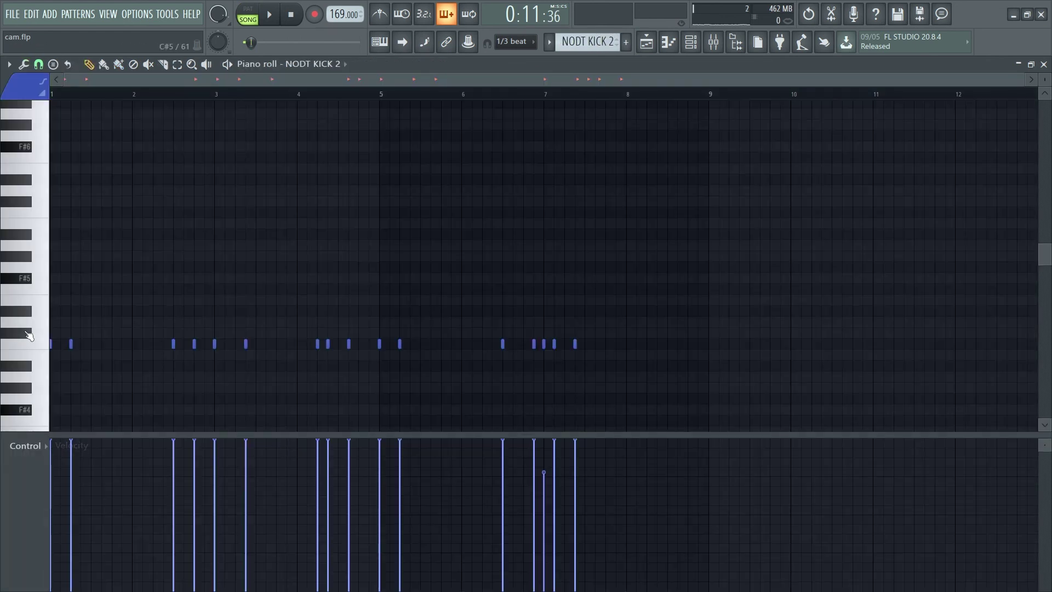
left_click(36, 345)
Step: Return to the playlist, play the 808 and NODT KICK 2 patterns together from bar 9, and stop
left_click(645, 42)
key("space")
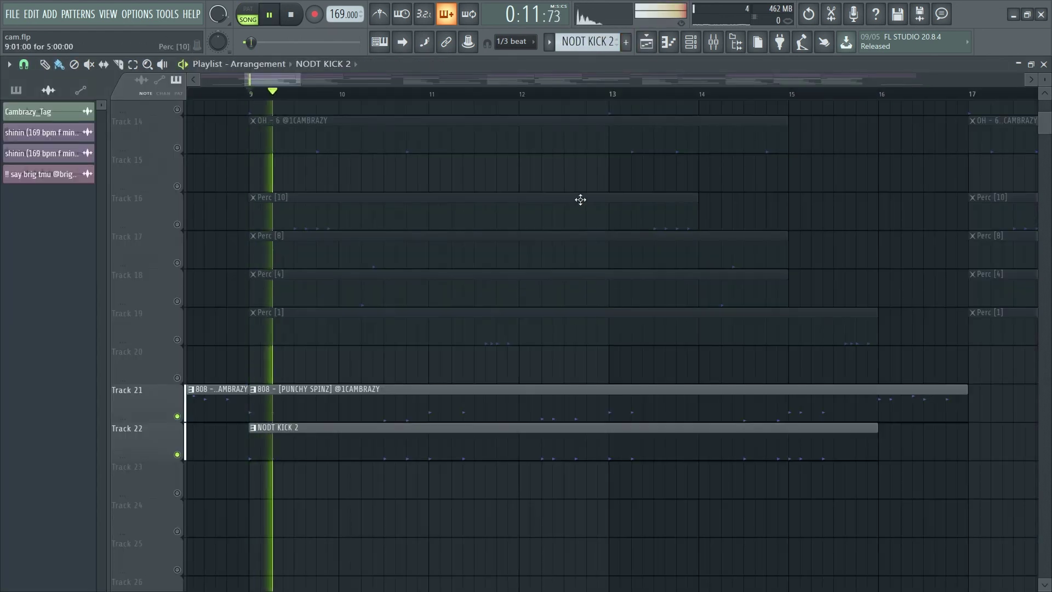
key("space")
Step: Open the mixer and select Insert 7 and the NODT KICK 2 track to compare their channels
left_click(713, 42)
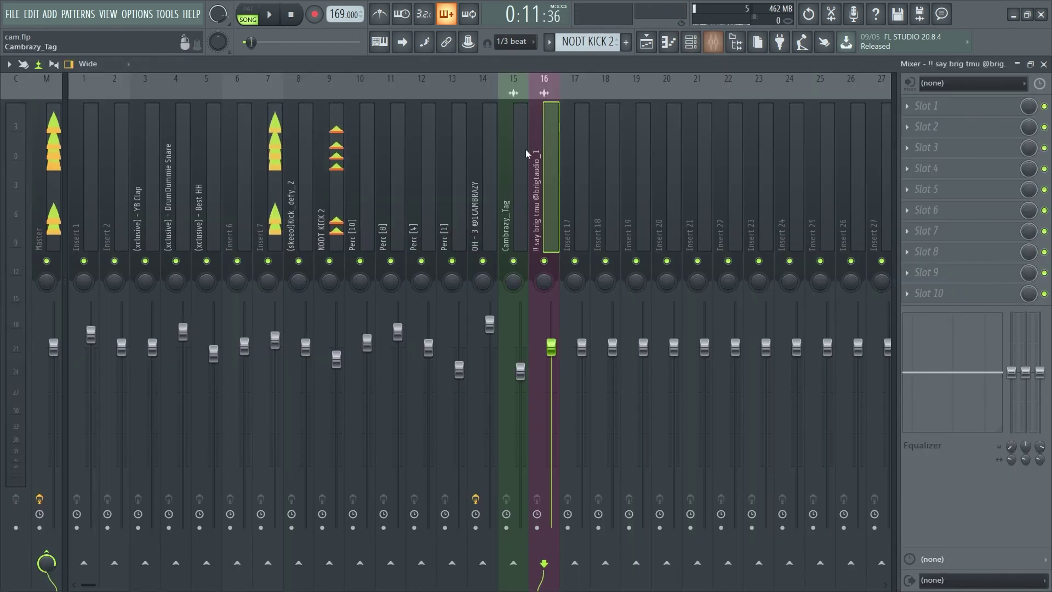
left_click(273, 170)
left_click(325, 180)
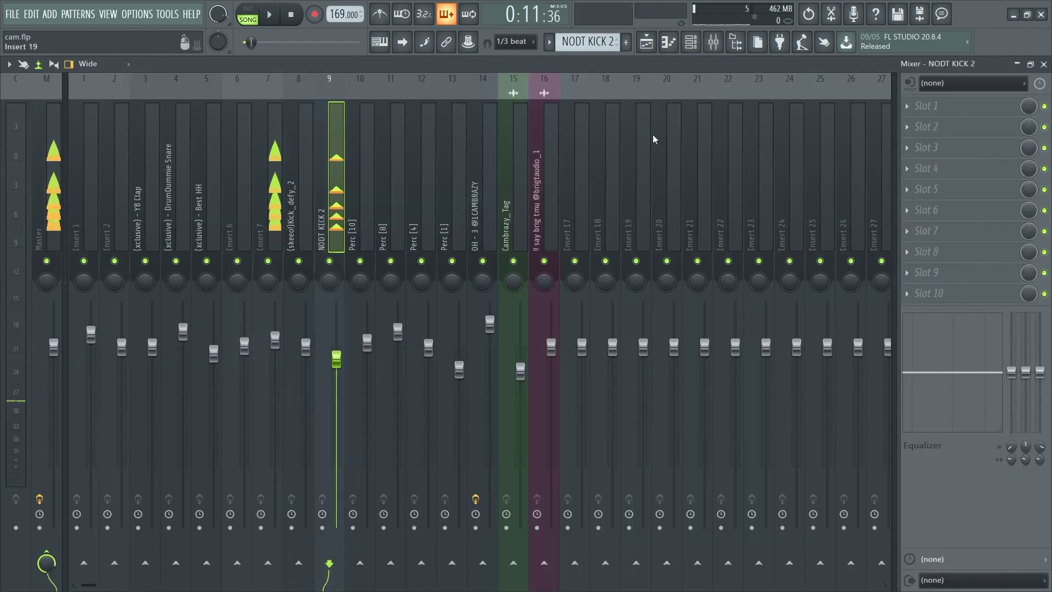
Step: Recheck the NODT KICK 2 notes in the piano roll, and return to the full playlist arrangement with all tracks enabled
left_click(647, 42)
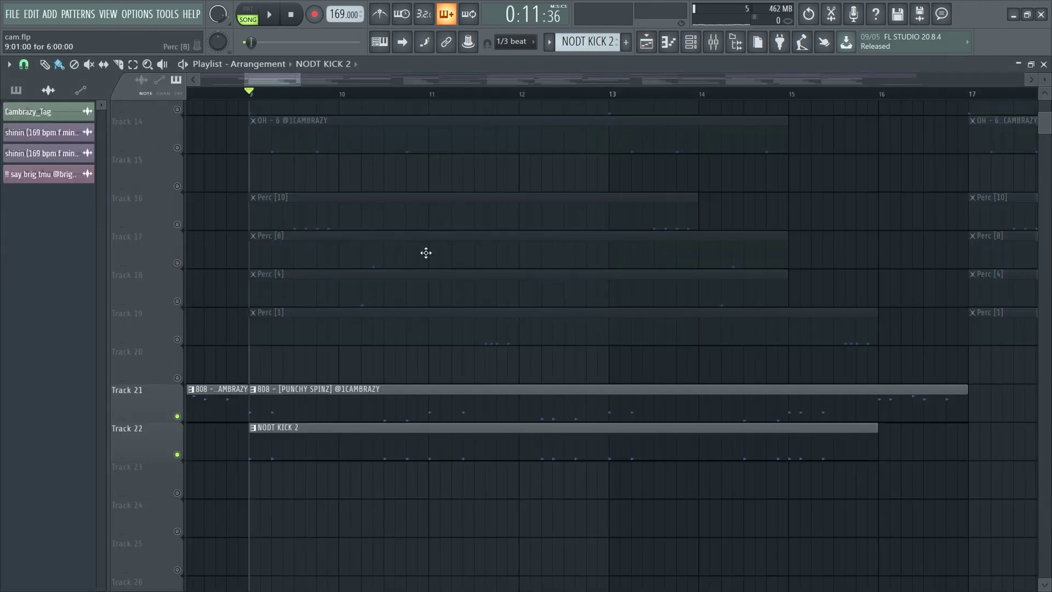
scroll(426, 253, "down", 10)
key("F7")
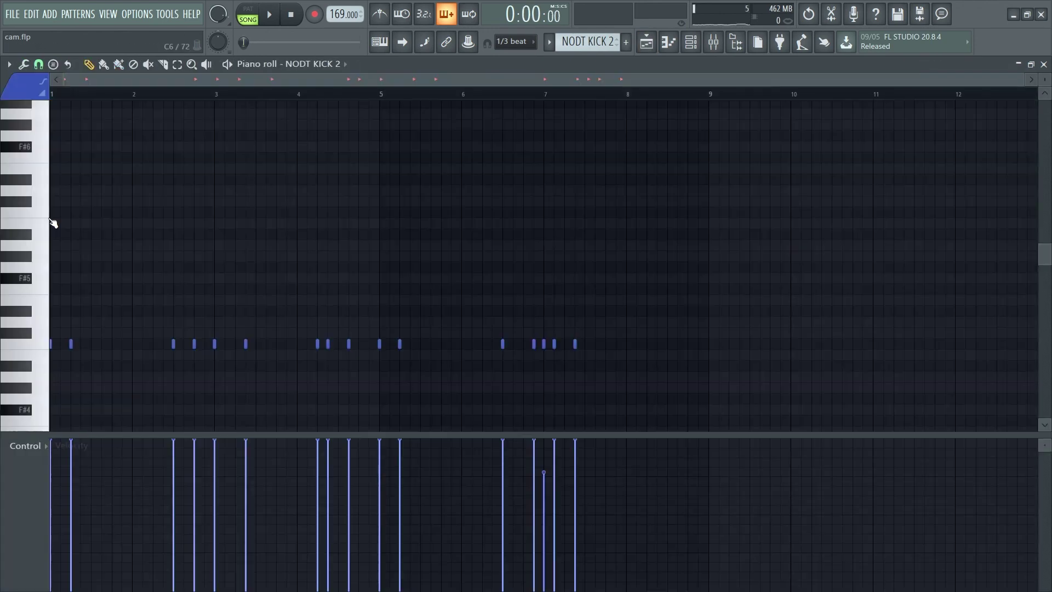
left_click(647, 42)
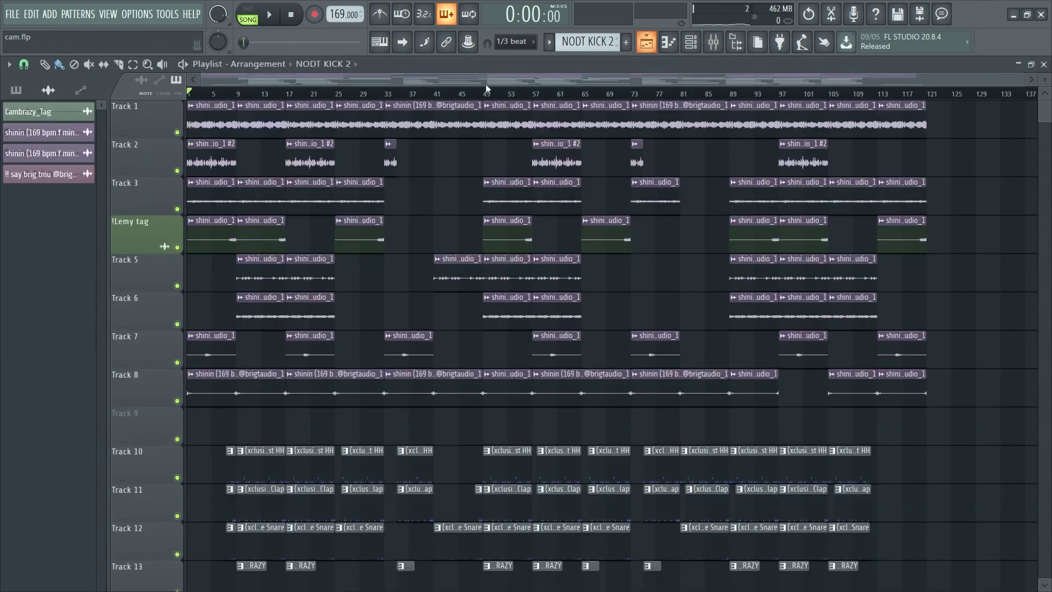